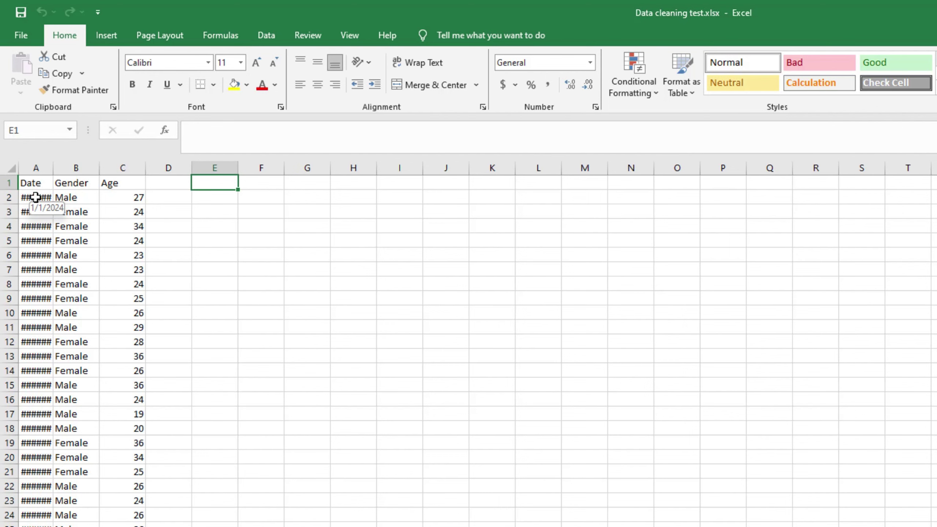
- Inspect the full date stored in cell A2
{"action": "double_click", "coordinate": [35, 197]}
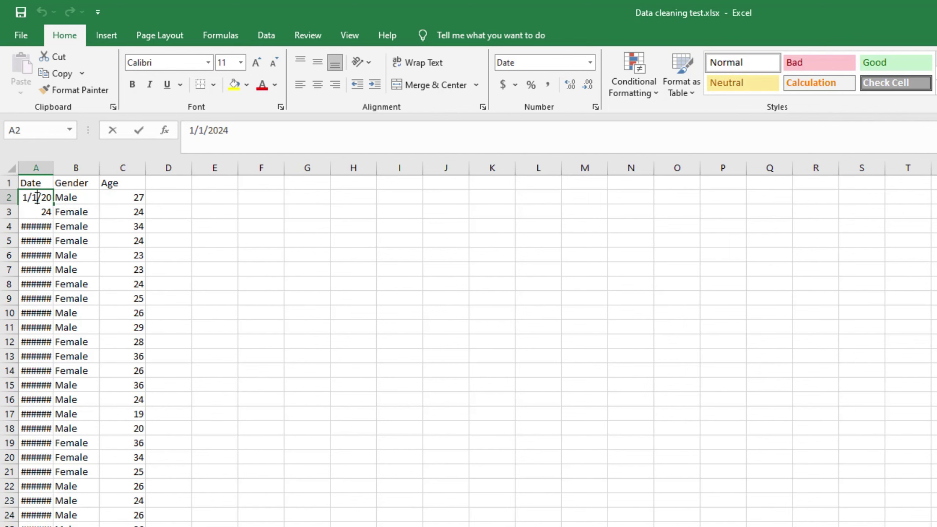
{"action": "key", "text": "Escape"}
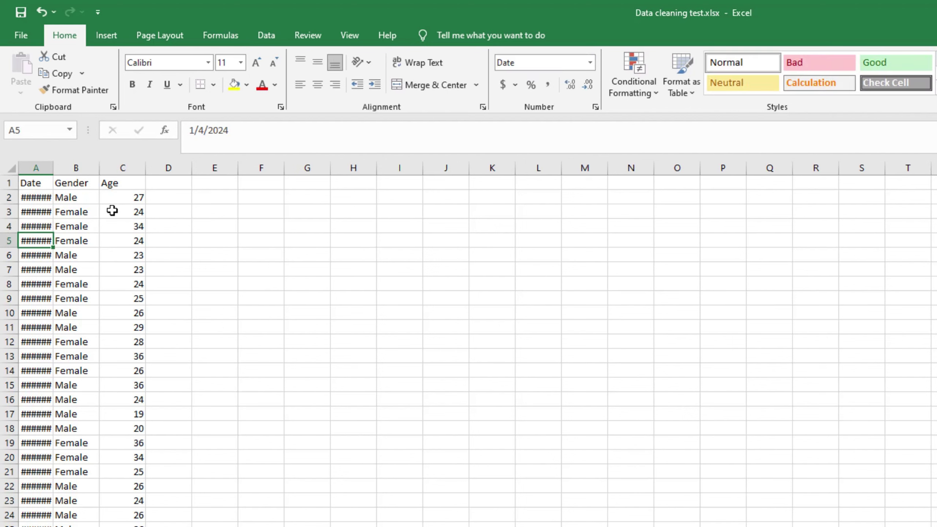
{"action": "double_click", "coordinate": [37, 198]}
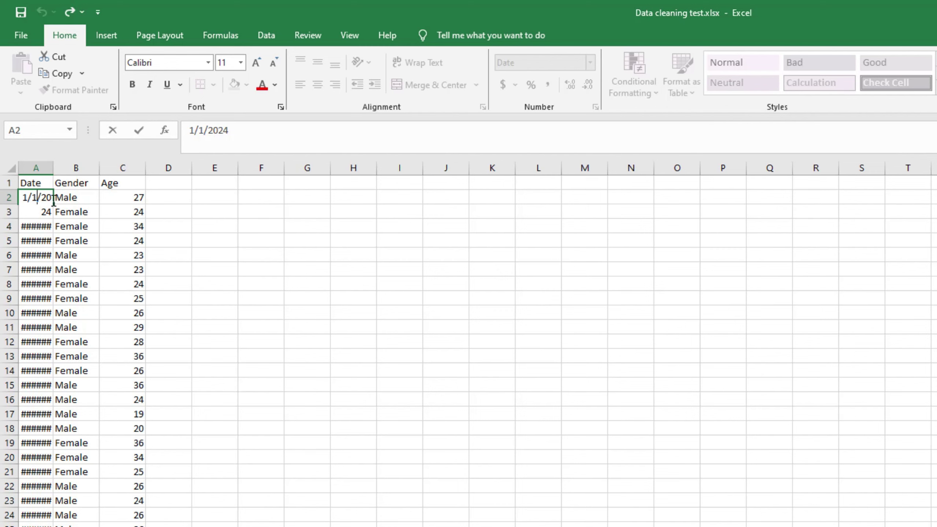
- Try auto-fitting the Date column's width and narrowing it manually, and undo both width changes
{"action": "left_click", "coordinate": [52, 168]}
{"action": "double_click", "coordinate": [53, 169]}
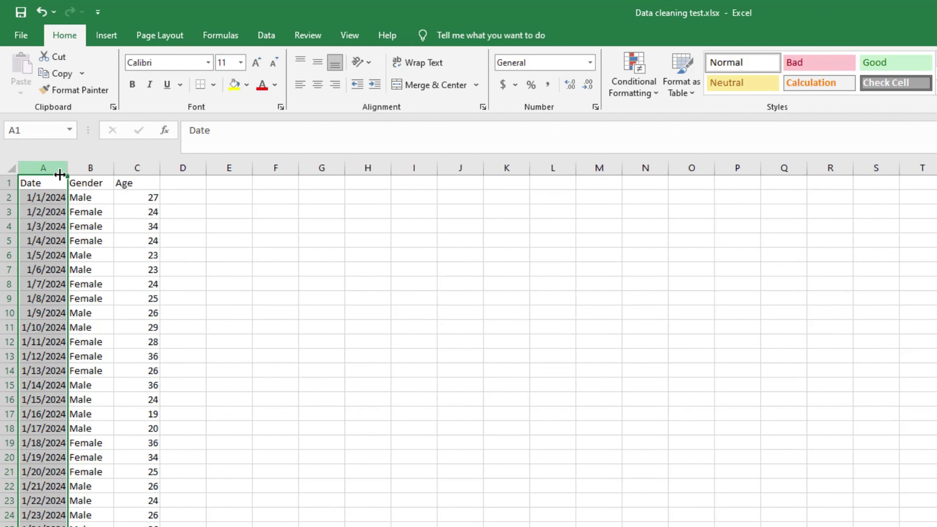
{"action": "left_click_drag", "start_coordinate": [67, 175], "coordinate": [62, 173]}
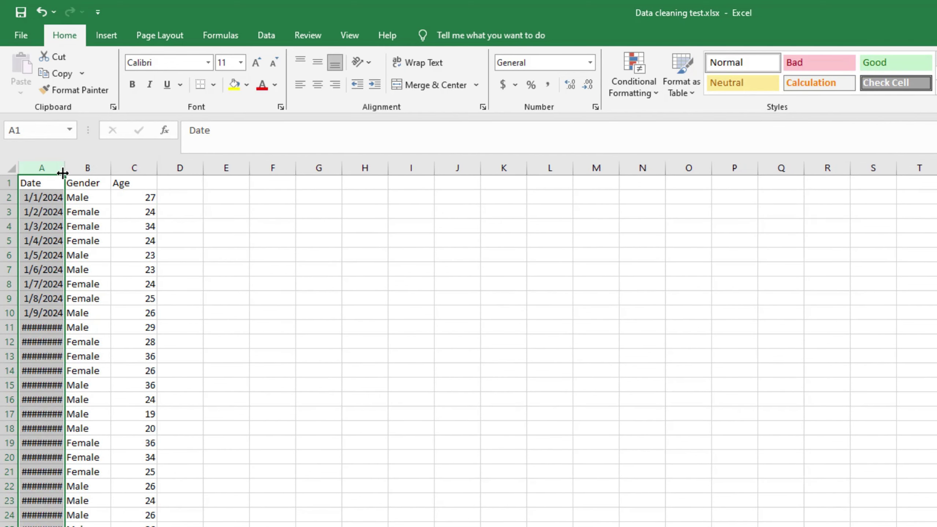
{"action": "key", "text": "ctrl+z"}
{"action": "key", "text": "ctrl+z"}
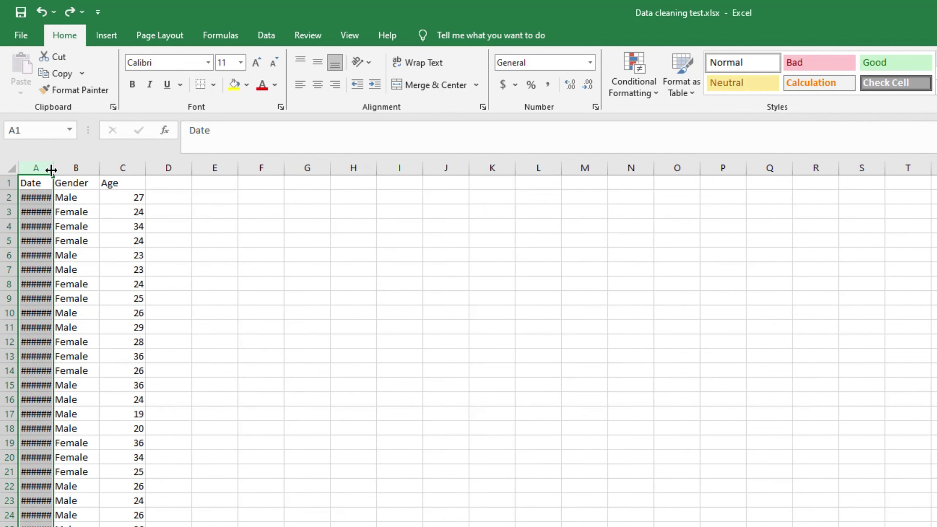
- Auto-fit the Date column to its contents twice, undoing the width change each time
{"action": "double_click", "coordinate": [51, 173]}
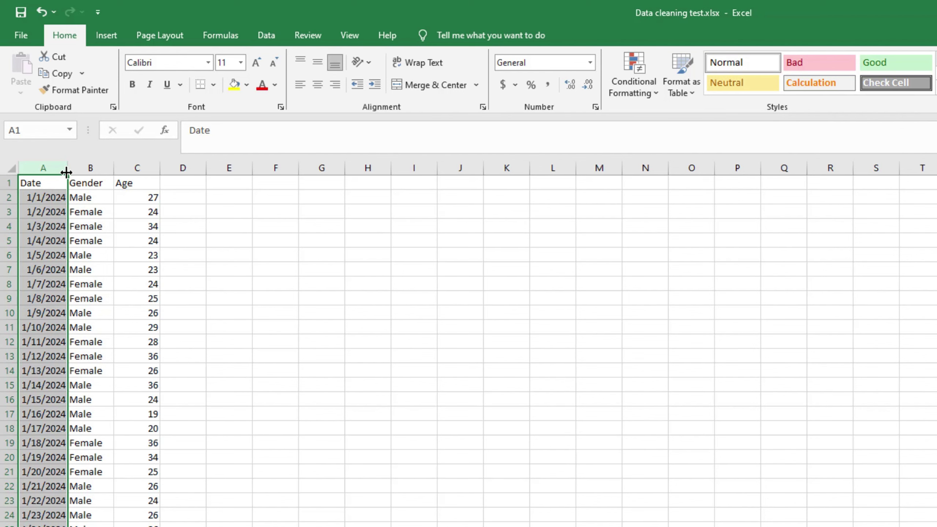
{"action": "key", "text": "ctrl+z"}
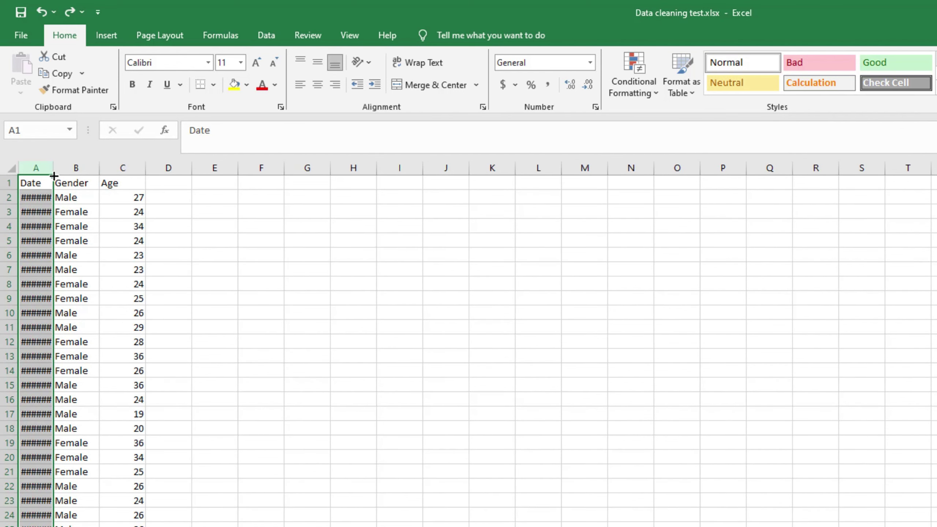
{"action": "double_click", "coordinate": [53, 173]}
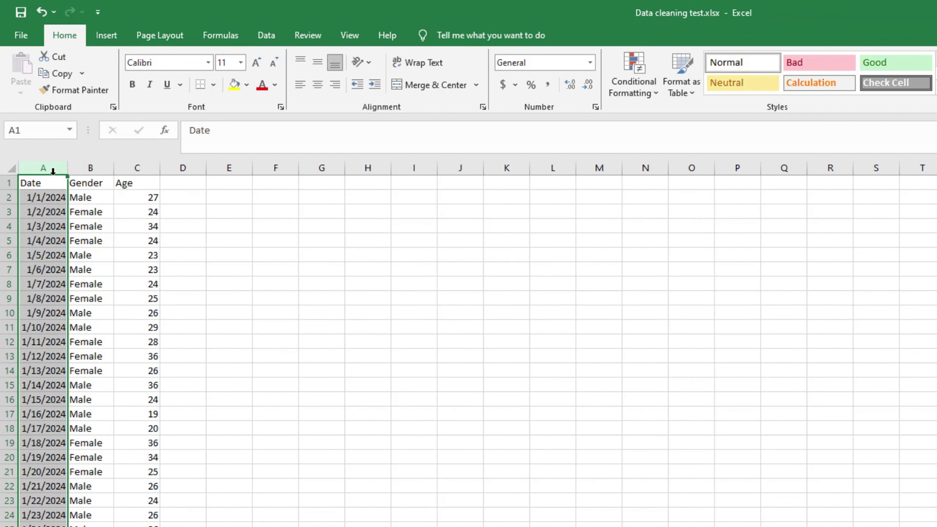
{"action": "key", "text": "ctrl+z"}
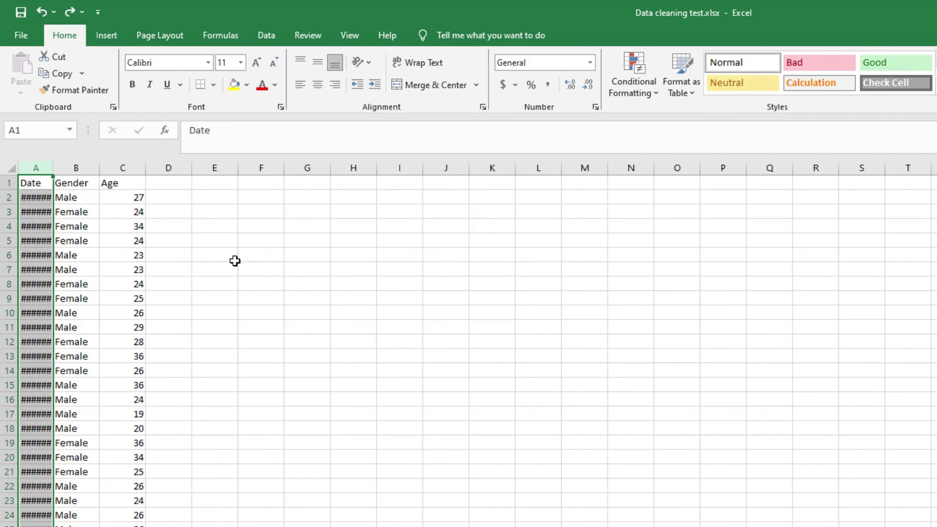
- Auto-fit the widths of all columns in the Date, Gender and Age data range
{"action": "left_click", "coordinate": [531, 227]}
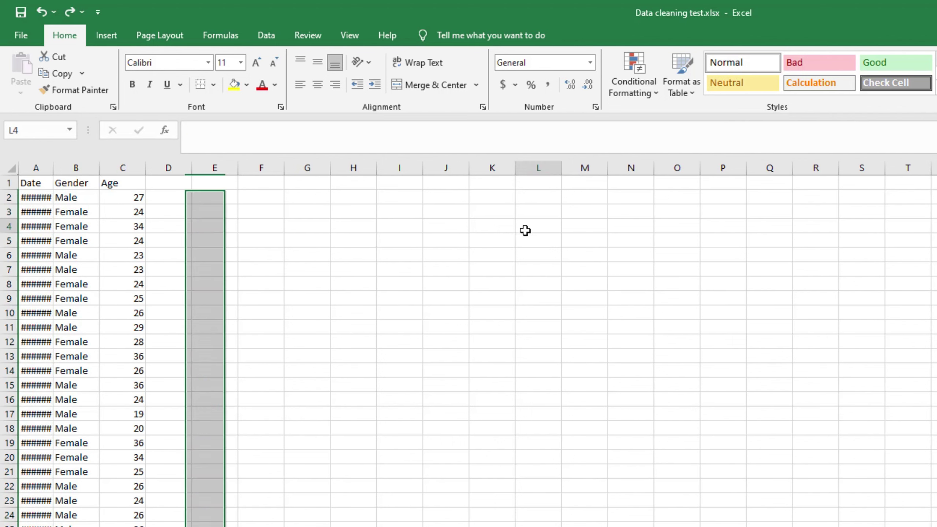
{"action": "left_click", "coordinate": [28, 182]}
{"action": "key", "text": "ctrl+a"}
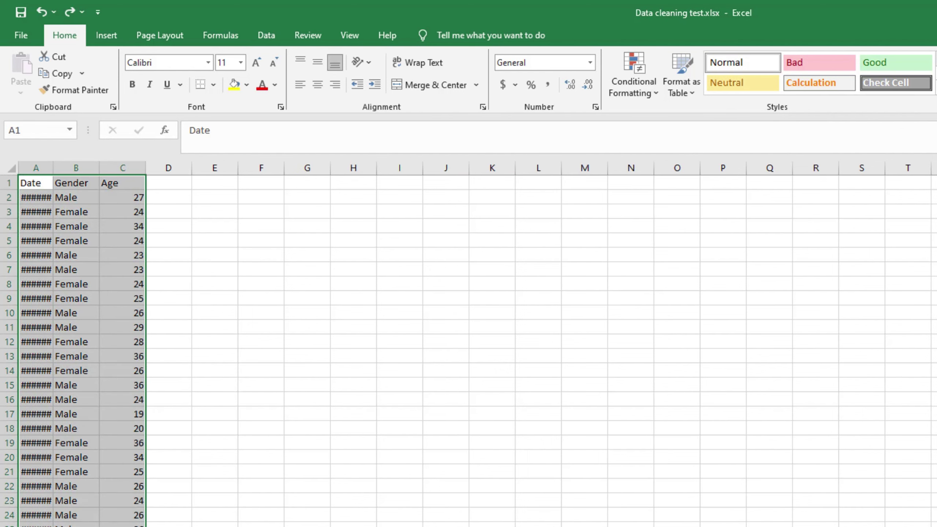
{"action": "left_click", "coordinate": [593, 91]}
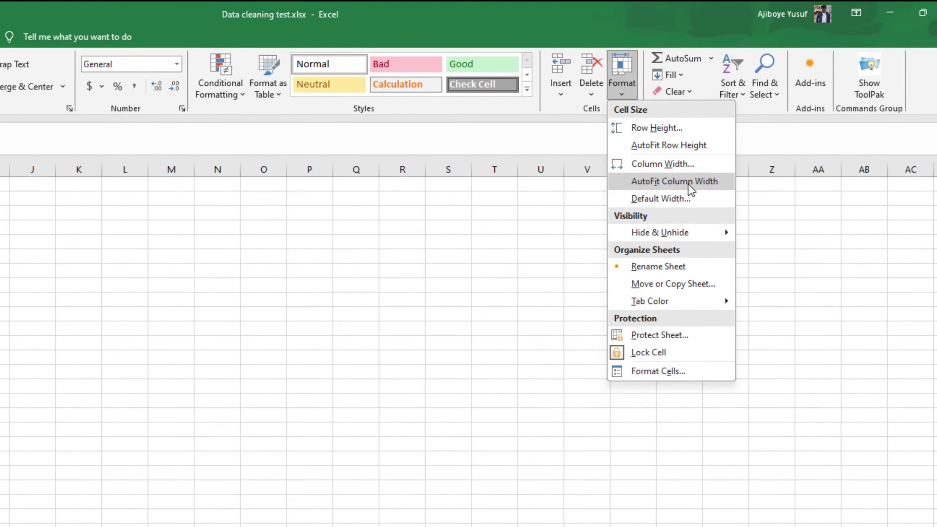
{"action": "left_click", "coordinate": [655, 181]}
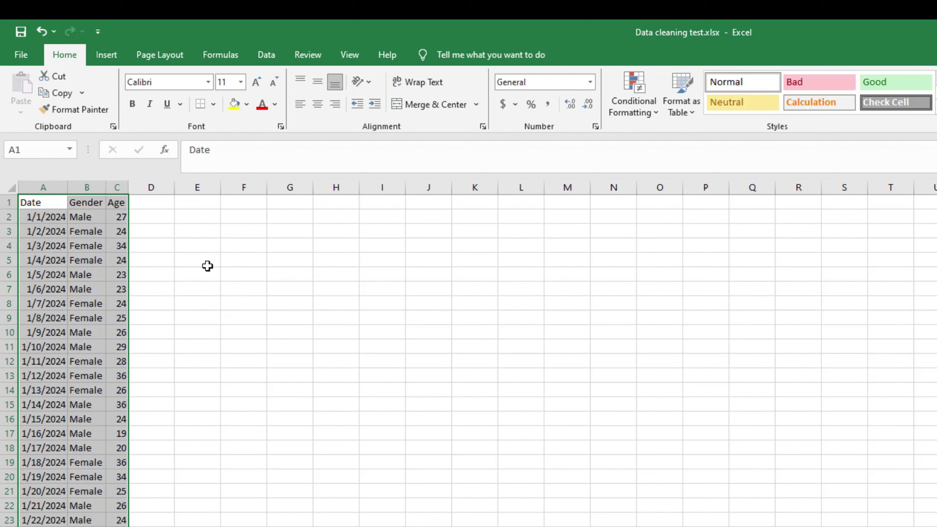
- Widen the Age column slightly and the Date column enough to show its dates in full
{"action": "left_click", "coordinate": [62, 200]}
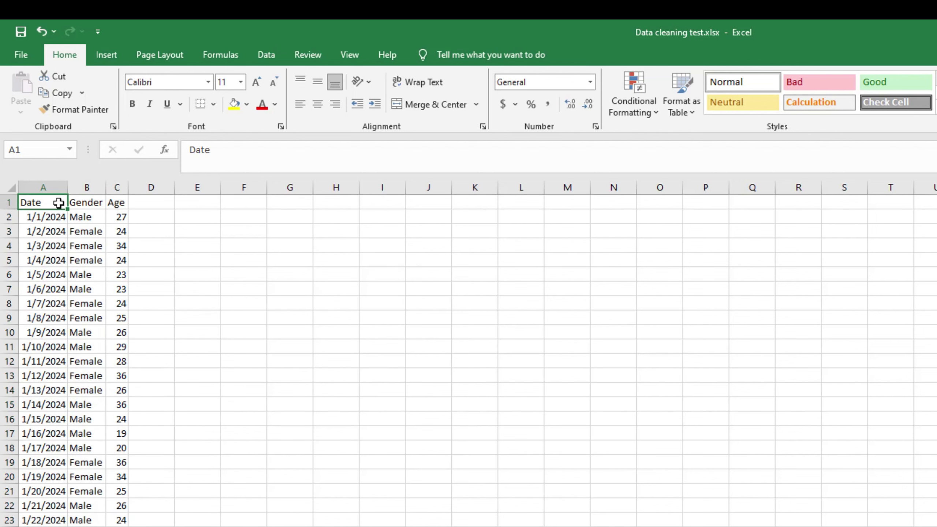
{"action": "left_click", "coordinate": [87, 187]}
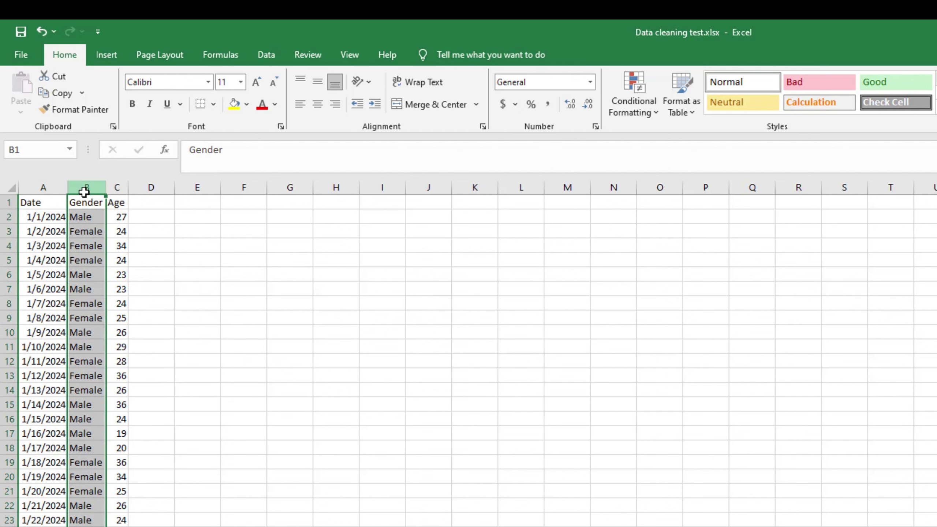
{"action": "left_click", "coordinate": [115, 189]}
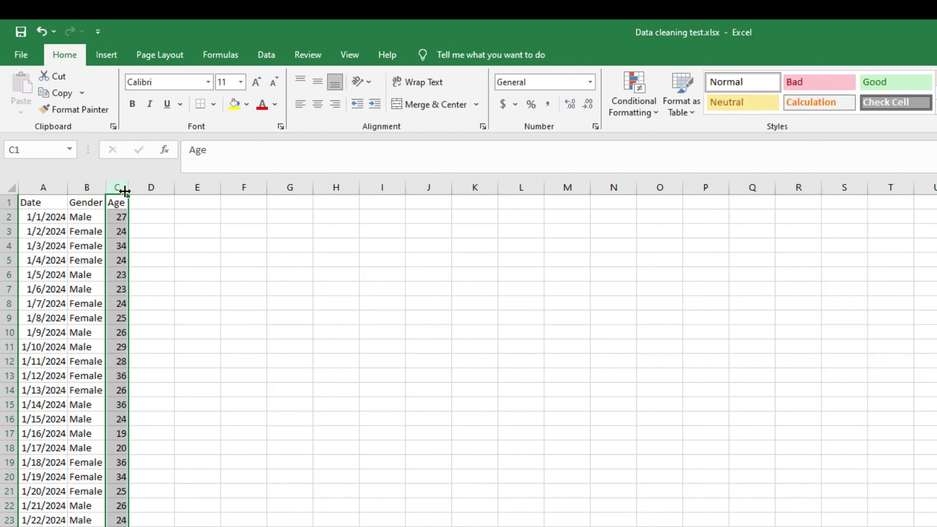
{"action": "left_click_drag", "start_coordinate": [128, 189], "coordinate": [135, 190]}
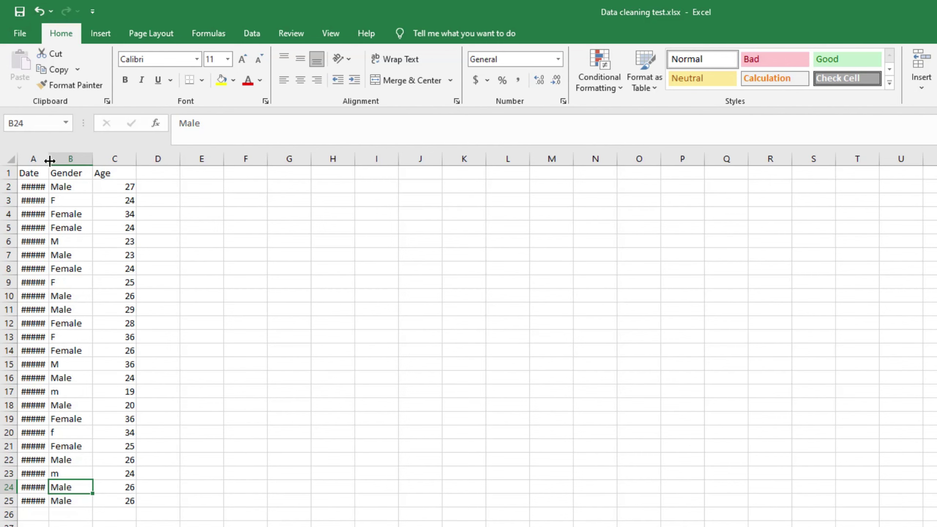
{"action": "left_click_drag", "start_coordinate": [49, 160], "coordinate": [61, 168]}
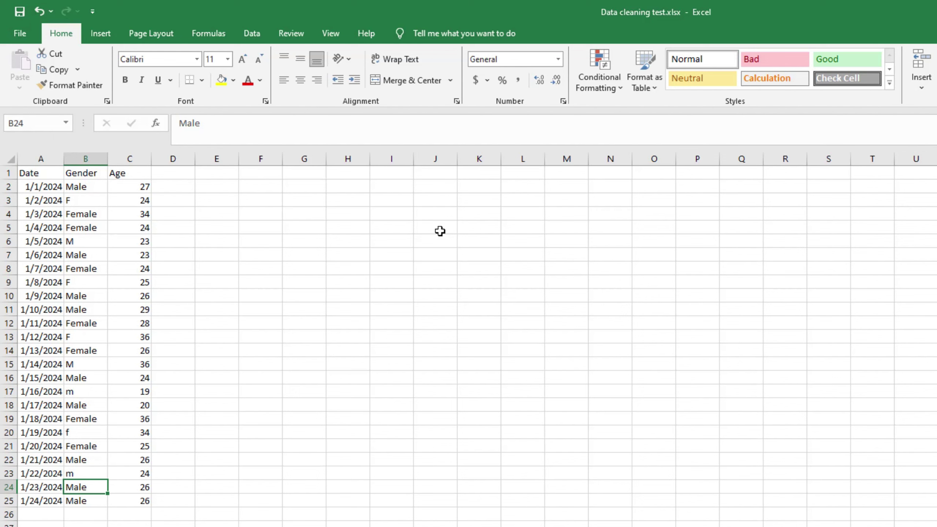
- Open Find and Replace for the Gender range B1:B25, with the additional search options collapsed
{"action": "left_click", "coordinate": [92, 164]}
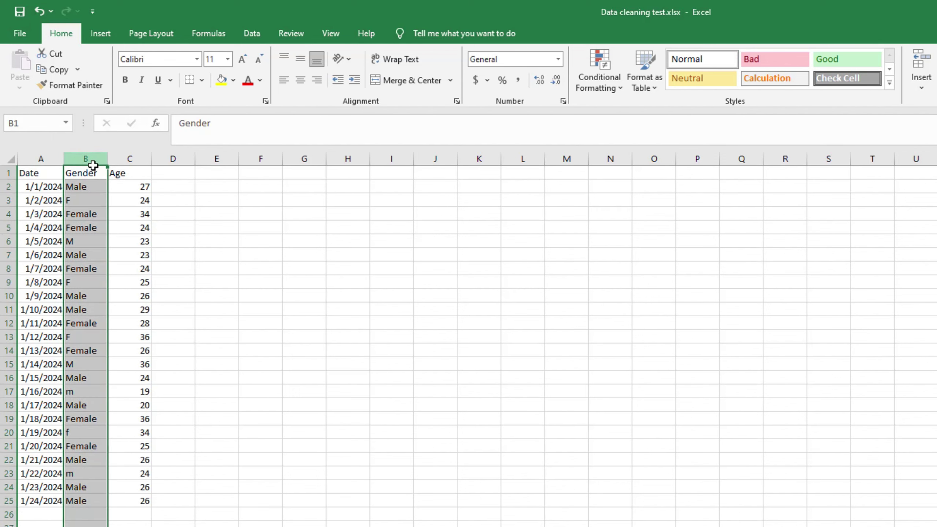
{"action": "left_click", "coordinate": [96, 185]}
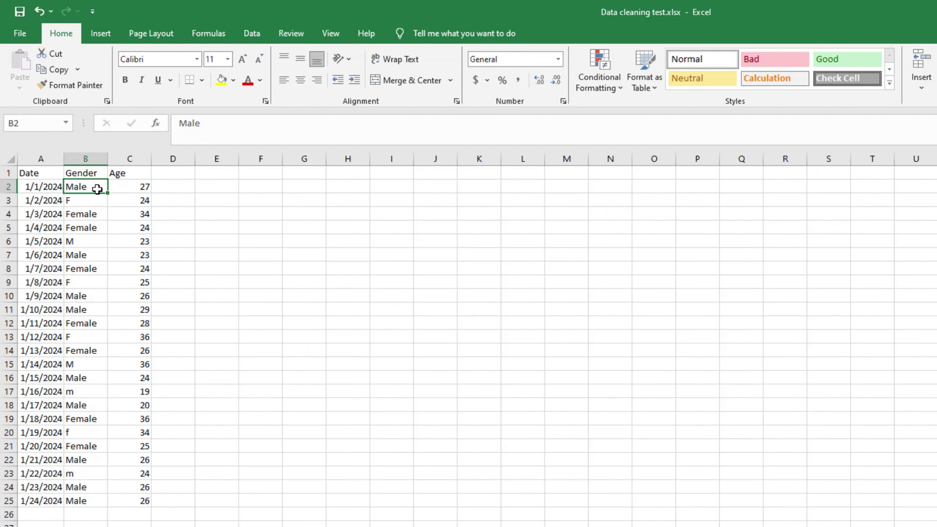
{"action": "mouse_move", "coordinate": [84, 172]}
{"action": "left_mouse_down"}
{"action": "mouse_move", "coordinate": [96, 209]}
{"action": "mouse_move", "coordinate": [103, 499]}
{"action": "left_mouse_up"}
{"action": "left_click", "coordinate": [83, 174]}
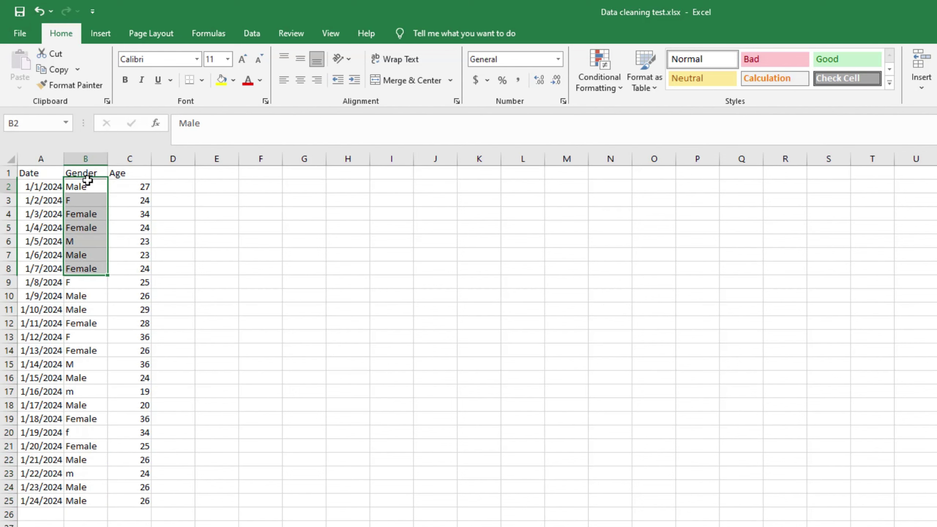
{"action": "left_click_drag", "start_coordinate": [83, 174], "coordinate": [94, 498]}
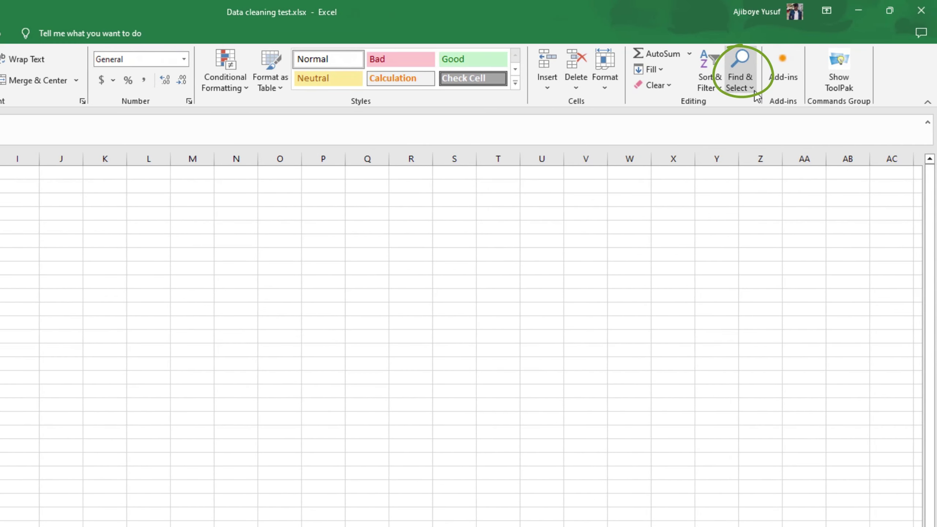
{"action": "left_click", "coordinate": [749, 89]}
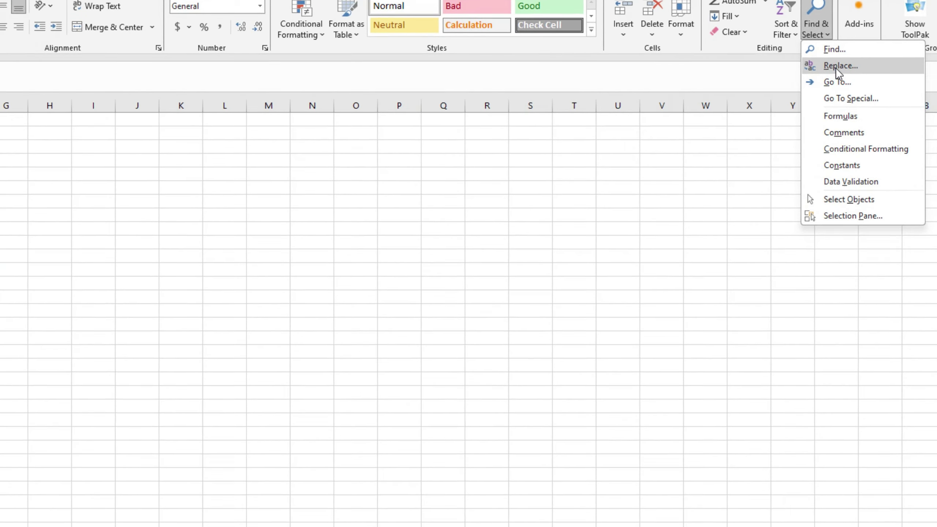
{"action": "left_click", "coordinate": [761, 120]}
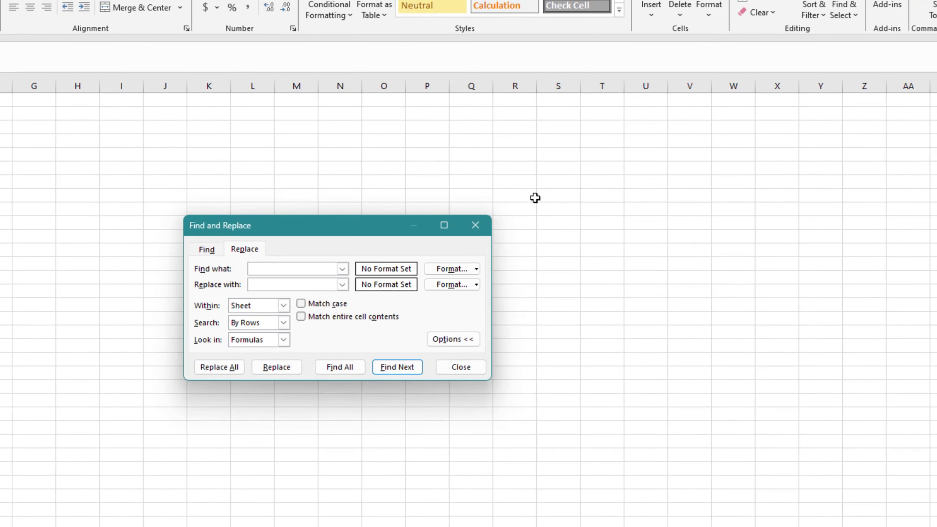
{"action": "left_click", "coordinate": [451, 343]}
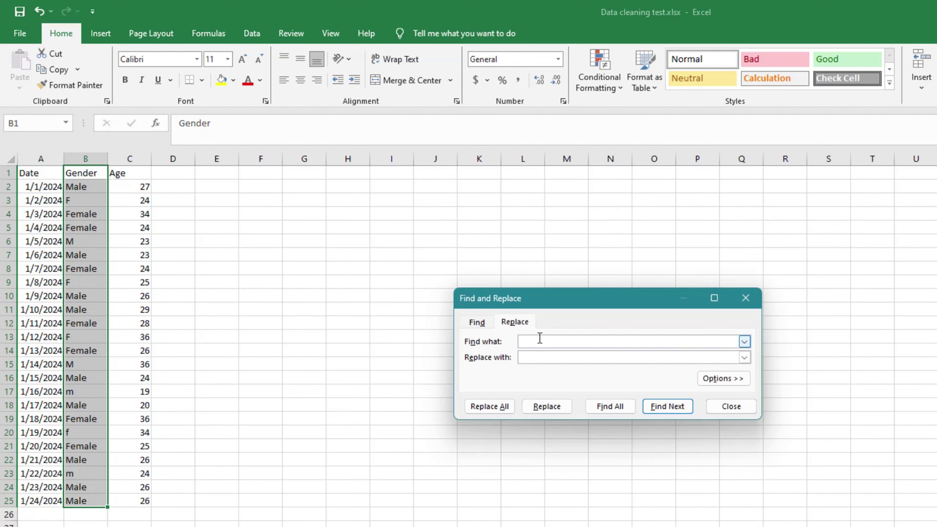
- Set the replacement to find F and replace it with Female
{"action": "type", "text": "f"}
{"action": "key", "text": "BackSpace"}
{"action": "type", "text": "F"}
{"action": "left_click", "coordinate": [529, 357]}
{"action": "type", "text": "em"}
{"action": "key", "text": "BackSpace"}
{"action": "key", "text": "BackSpace"}
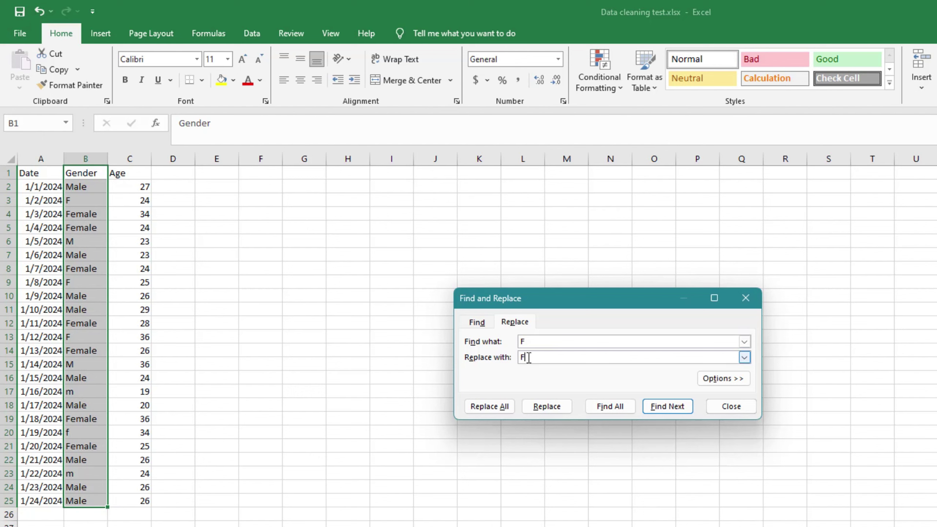
{"action": "type", "text": "Female"}
- Try replacing all matches in the Gender range, widen column B to inspect the entries, and undo both changes
{"action": "left_click", "coordinate": [503, 409]}
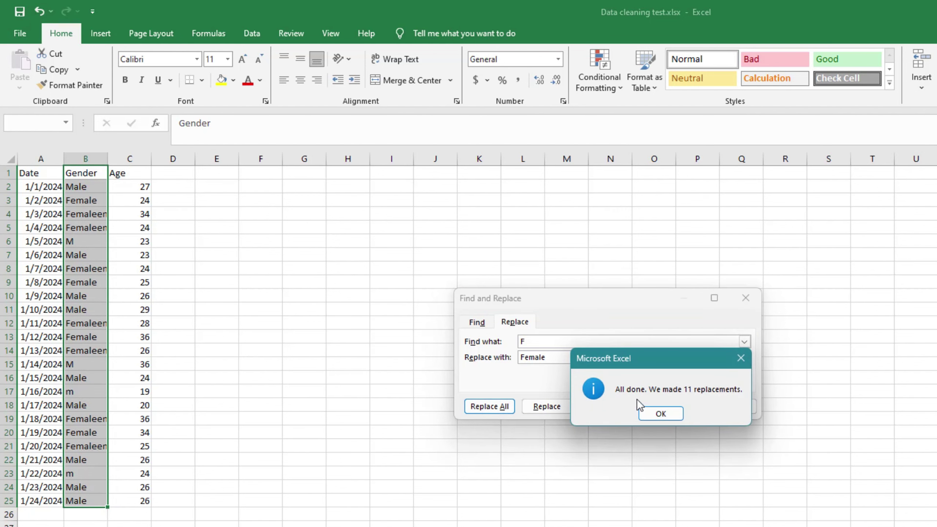
{"action": "left_click", "coordinate": [740, 359]}
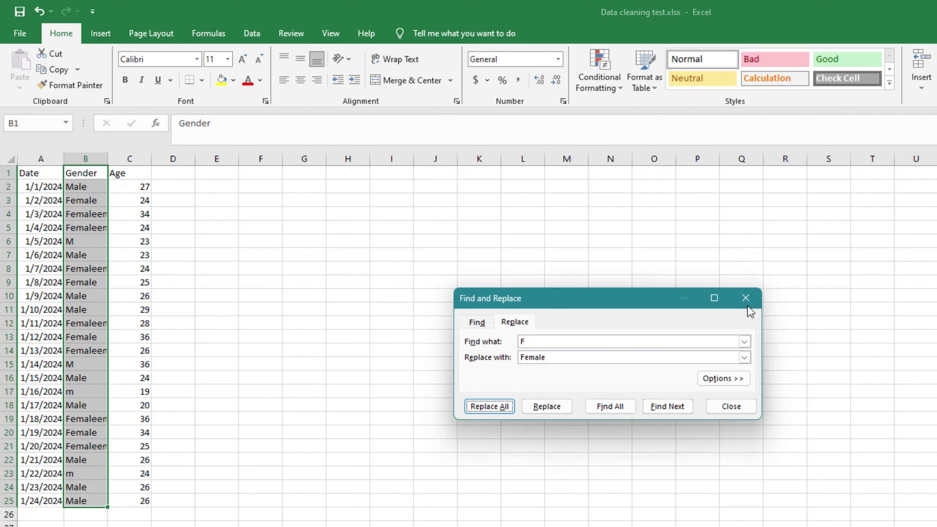
{"action": "left_click", "coordinate": [747, 303]}
{"action": "left_click_drag", "start_coordinate": [108, 159], "coordinate": [127, 166]}
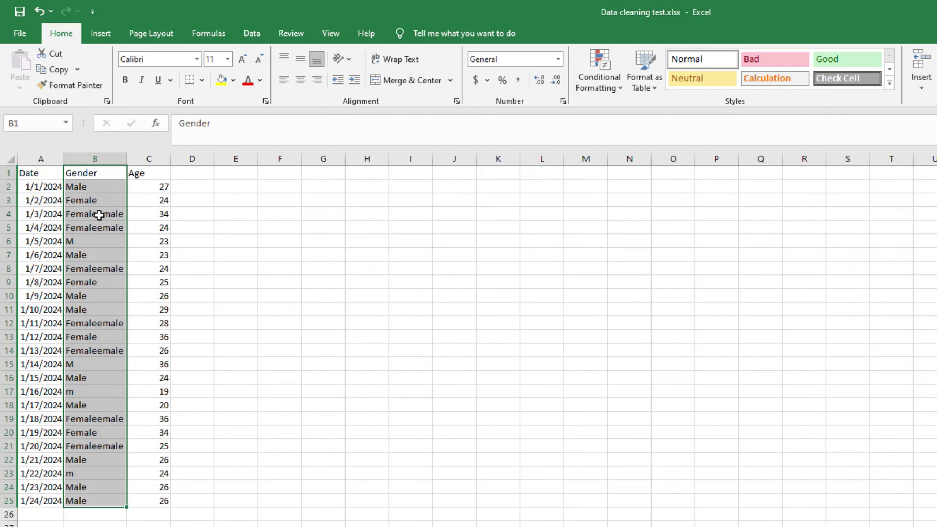
{"action": "key", "text": "ctrl+z"}
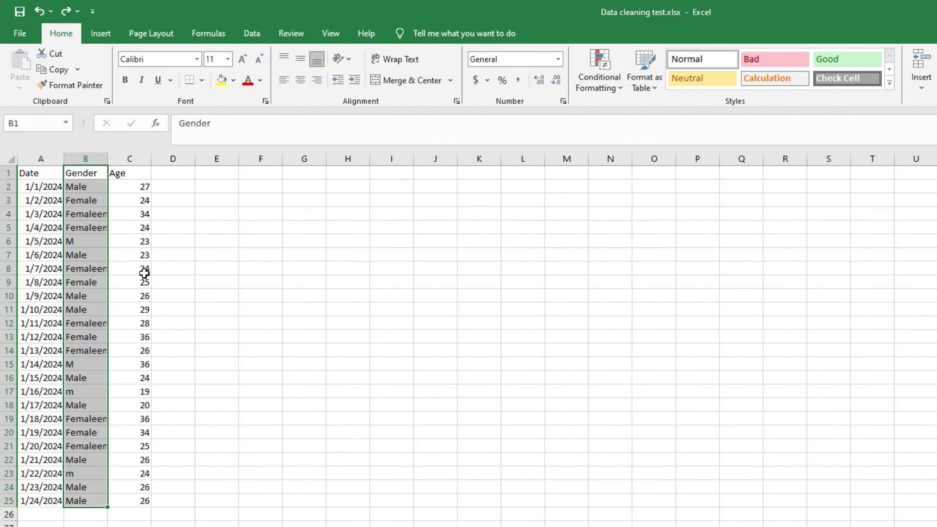
{"action": "key", "text": "ctrl+z"}
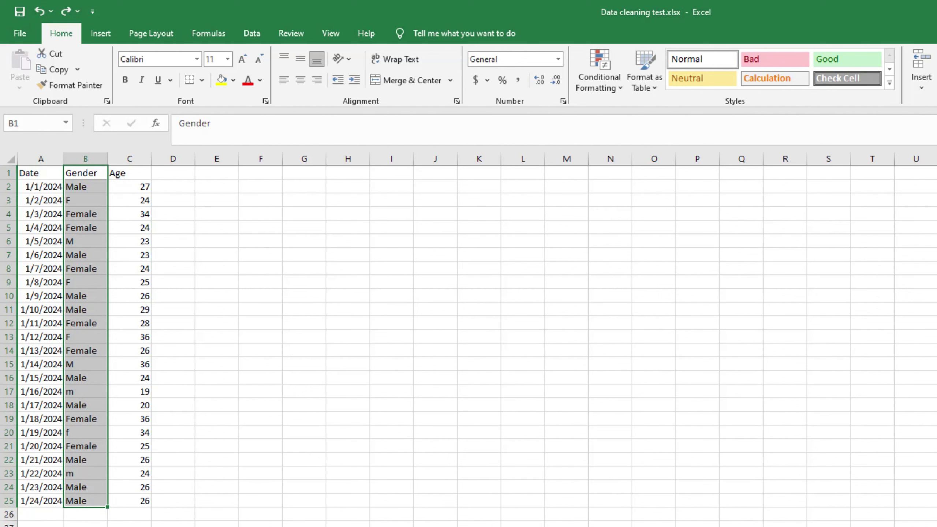
- Replace all F entries in the Gender range with Female, matching entire cell contents, and close Find and Replace
{"action": "key", "text": "ctrl+h"}
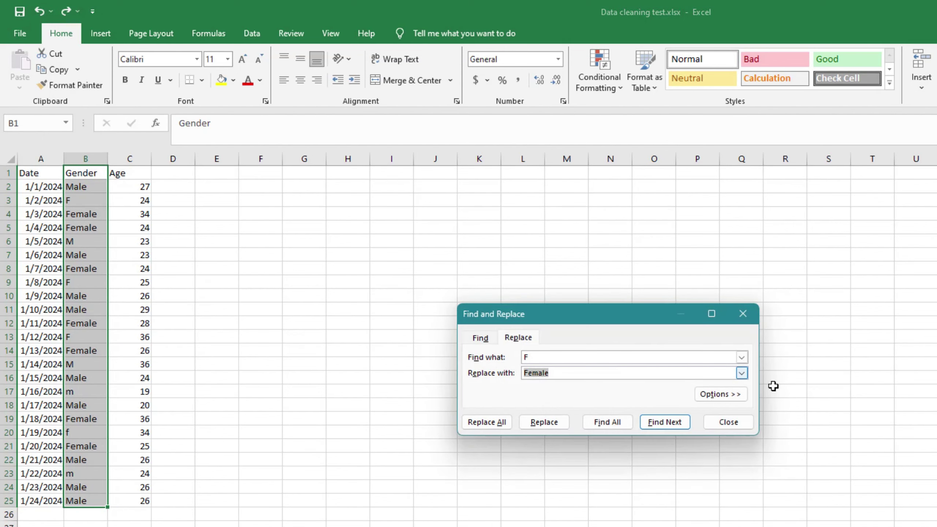
{"action": "left_click", "coordinate": [735, 394]}
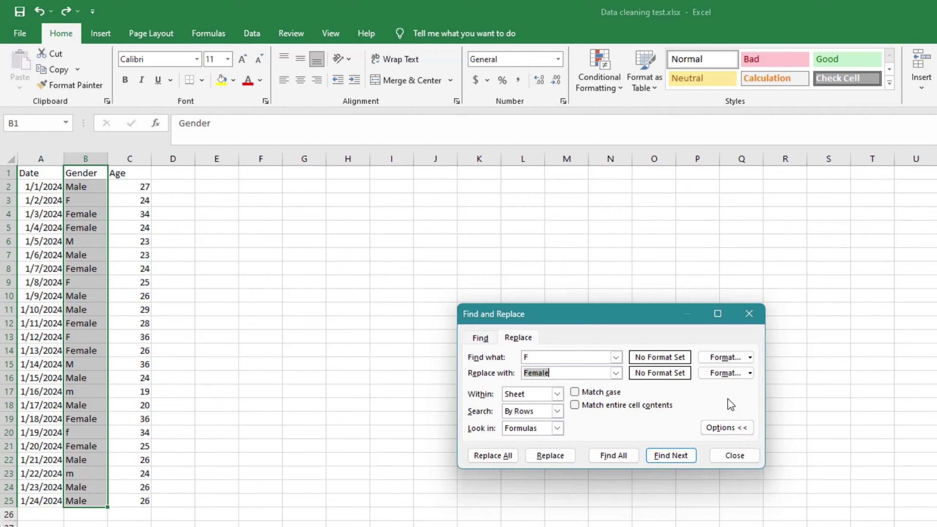
{"action": "left_click", "coordinate": [576, 404]}
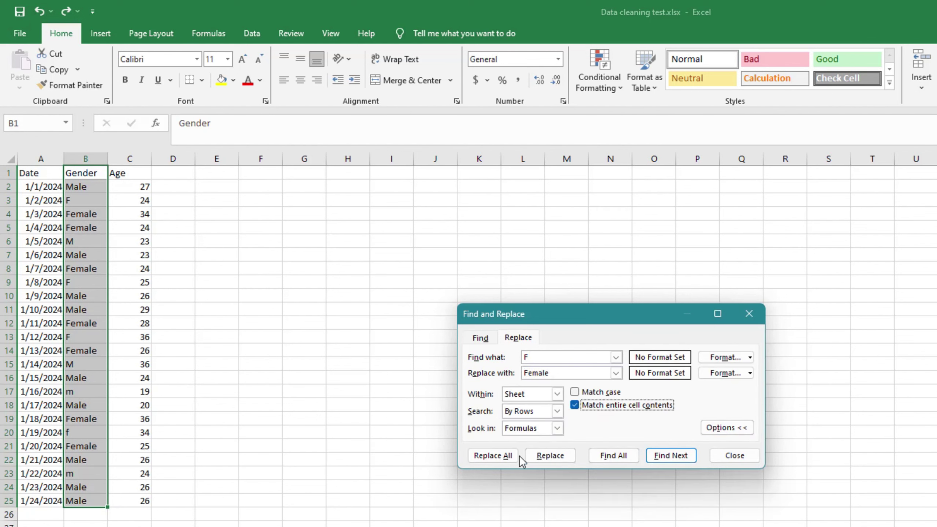
{"action": "left_click", "coordinate": [510, 457]}
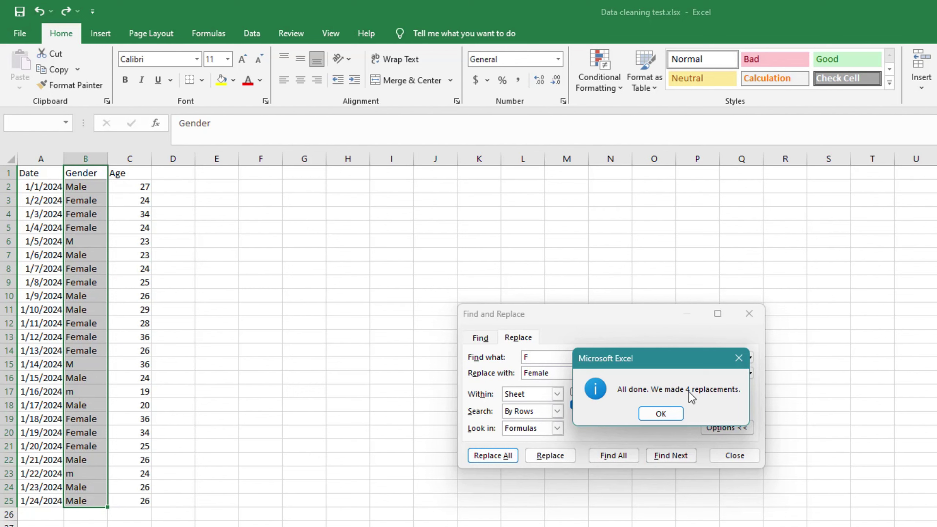
{"action": "left_click", "coordinate": [739, 358]}
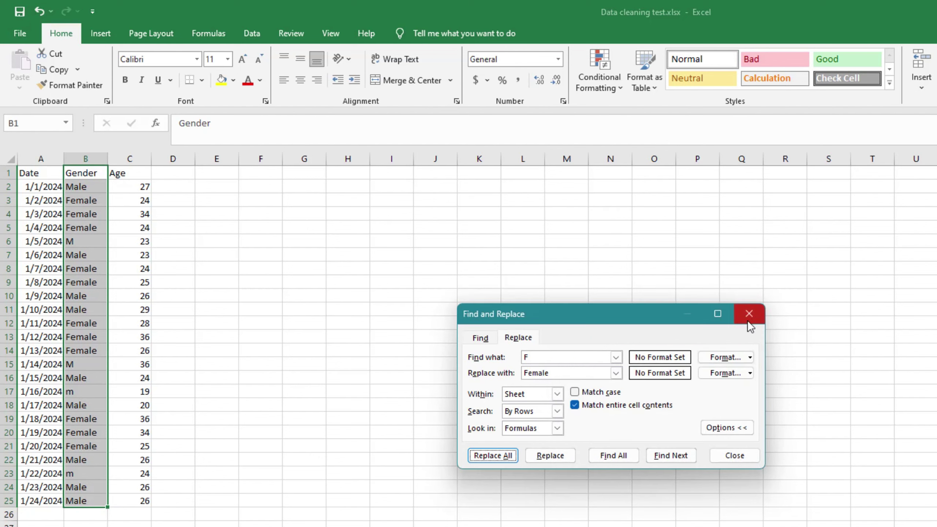
{"action": "left_click", "coordinate": [749, 314]}
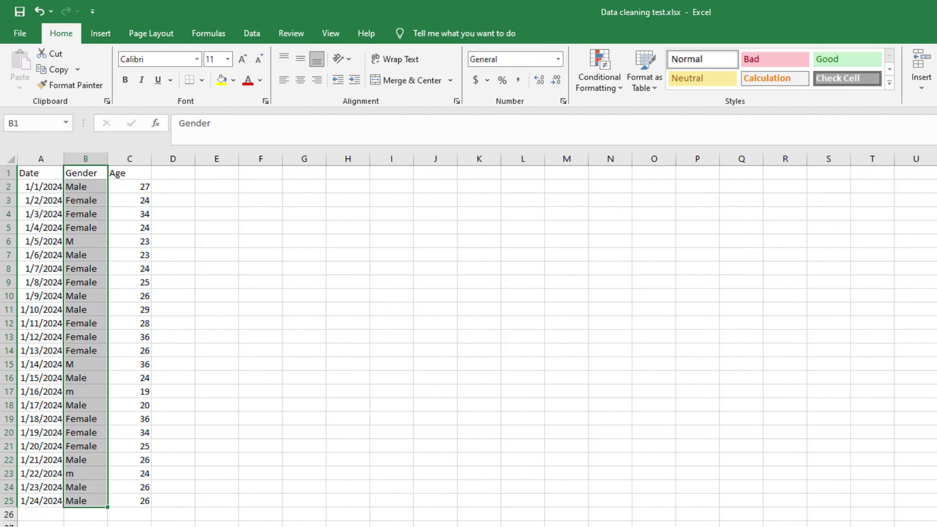
- Reopen Find and Replace for the Gender range and set it to find M and replace it with Male
{"action": "key", "text": "ctrl+h"}
{"action": "left_click", "coordinate": [575, 374]}
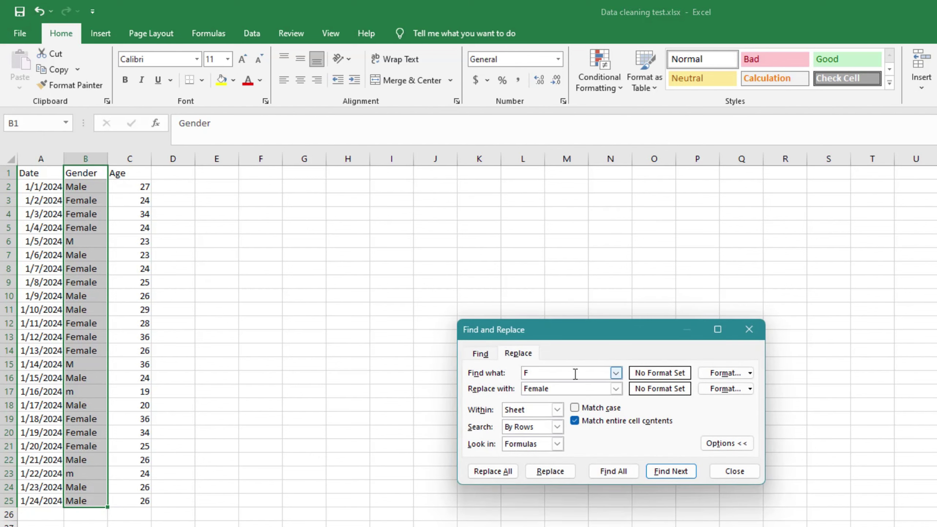
{"action": "key", "text": "BackSpace"}
{"action": "type", "text": "M"}
{"action": "key", "text": "BackSpace"}
{"action": "key", "text": "BackSpace"}
{"action": "key", "text": "BackSpace"}
{"action": "key", "text": "BackSpace"}
{"action": "key", "text": "BackSpace"}
{"action": "key", "text": "BackSpace"}
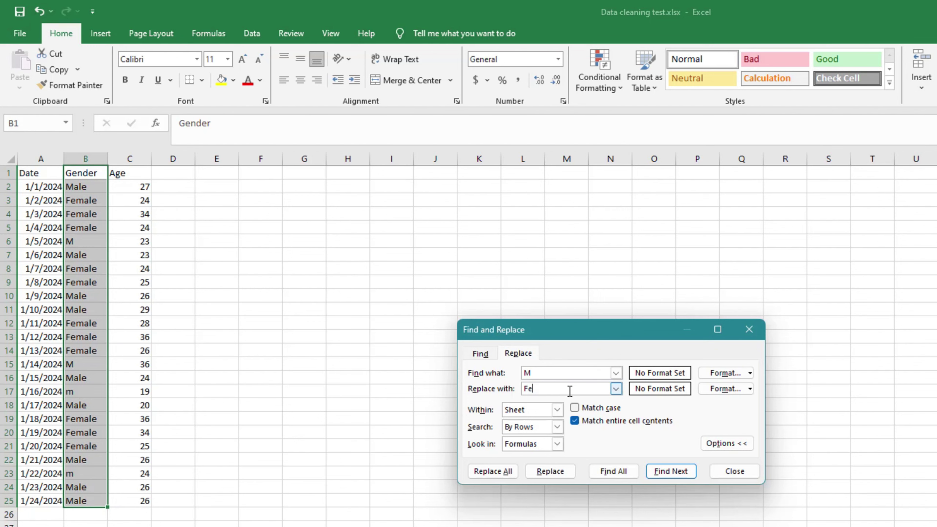
{"action": "type", "text": "Male"}
- Replace all whole-cell M entries in the Gender range with Male and close Find and Replace
{"action": "left_click", "coordinate": [493, 471]}
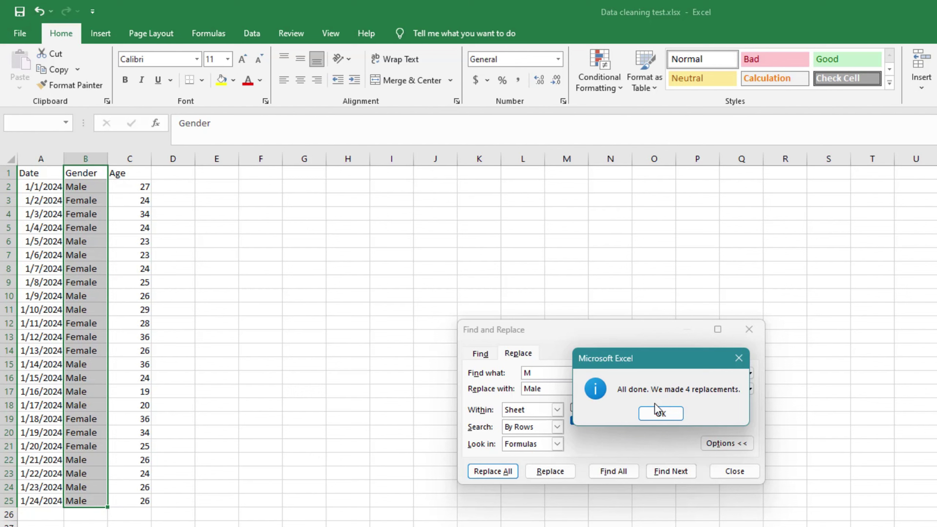
{"action": "left_click", "coordinate": [661, 414]}
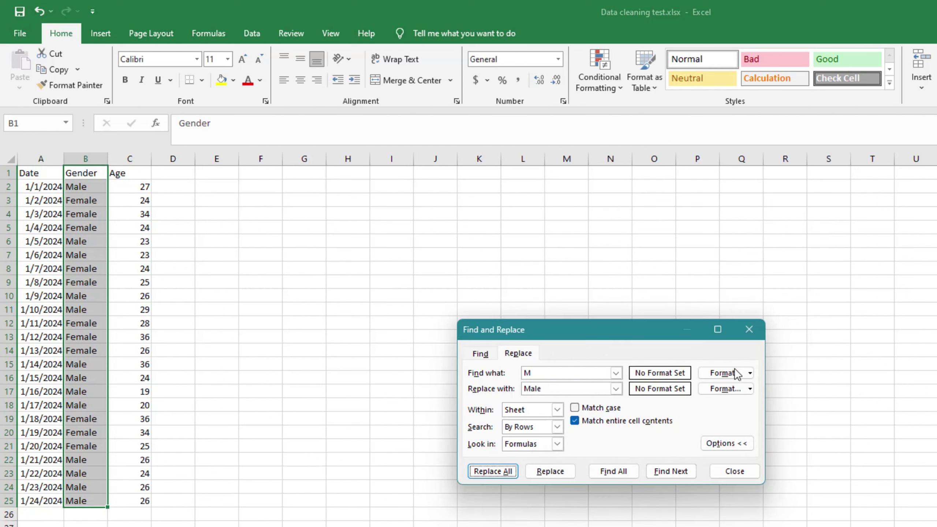
{"action": "left_click", "coordinate": [749, 329]}
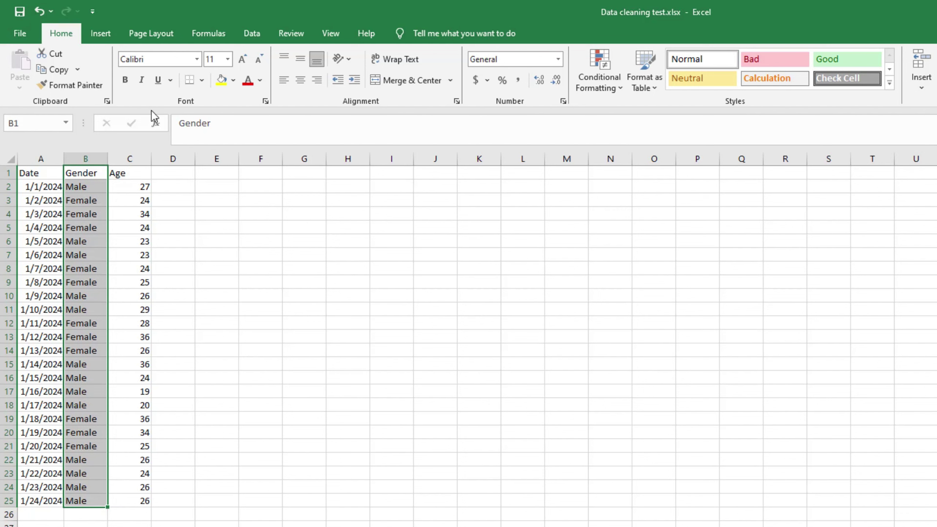
- Change the gender entry in B2 to Male (Gender) and autofit column B
{"action": "double_click", "coordinate": [100, 187]}
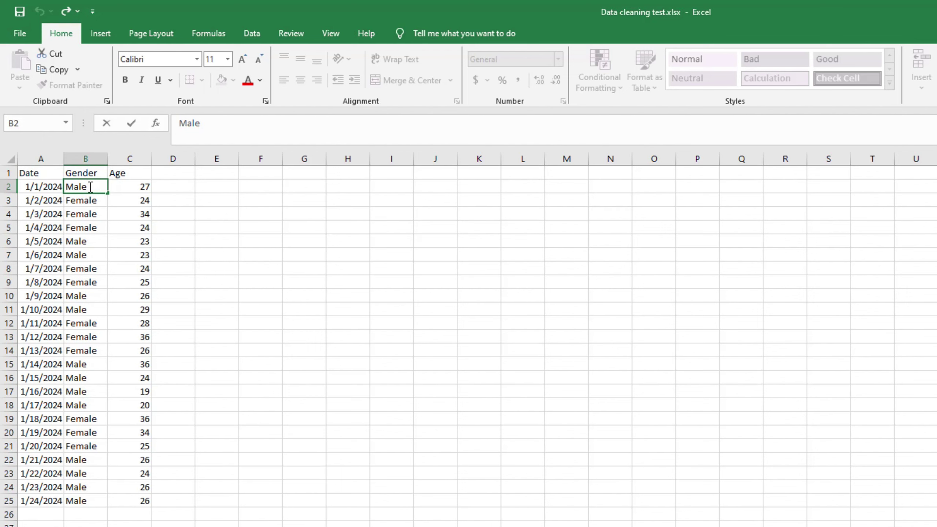
{"action": "type", "text": "("}
{"action": "left_click", "coordinate": [156, 181]}
{"action": "type", "text": "en"}
{"action": "key", "text": "Escape"}
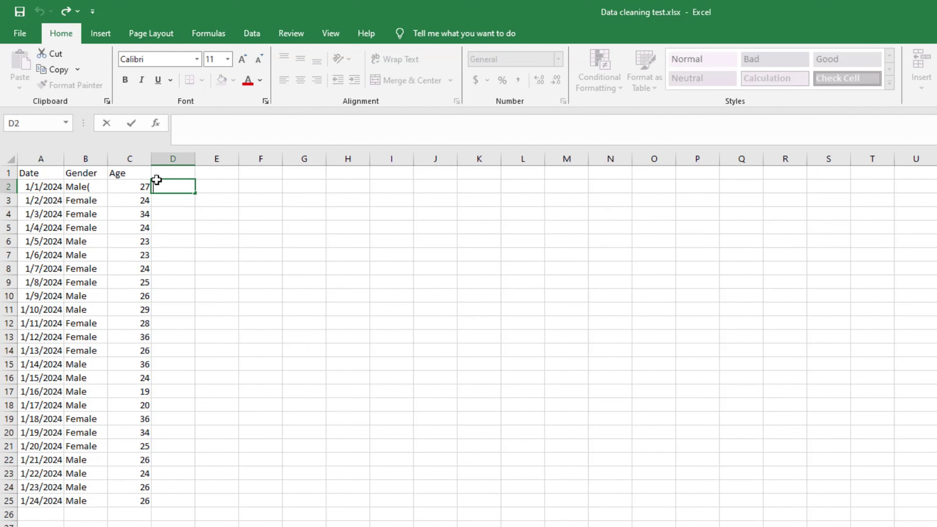
{"action": "left_click", "coordinate": [100, 189]}
{"action": "double_click", "coordinate": [89, 187]}
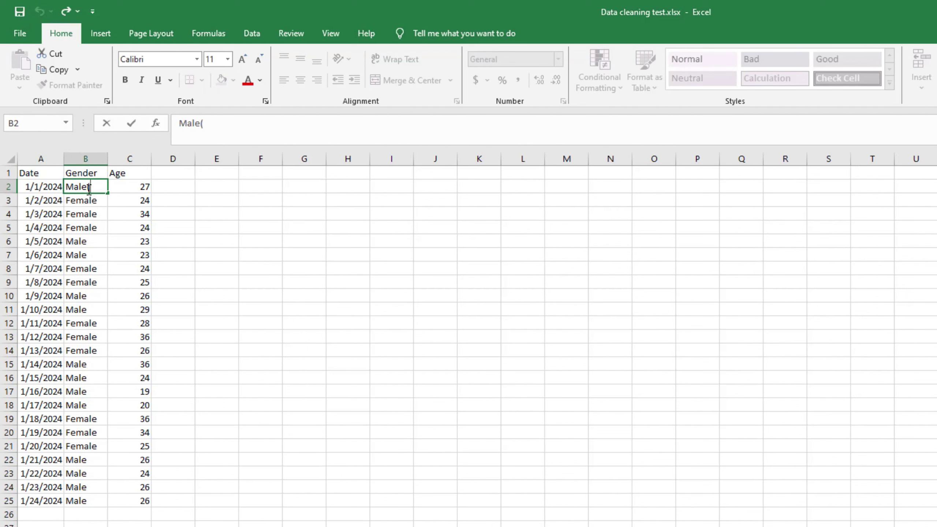
{"action": "type", "text": "(Gender)"}
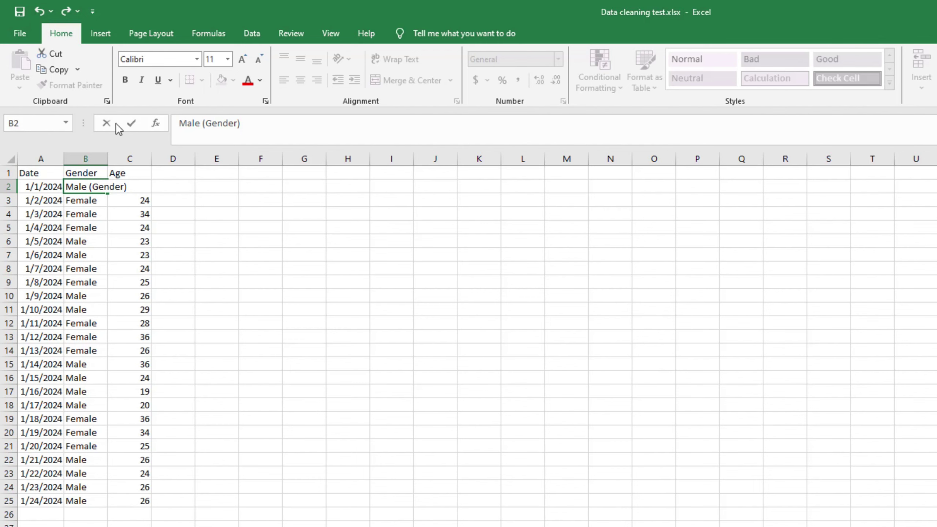
{"action": "left_click", "coordinate": [100, 159]}
{"action": "double_click", "coordinate": [108, 159]}
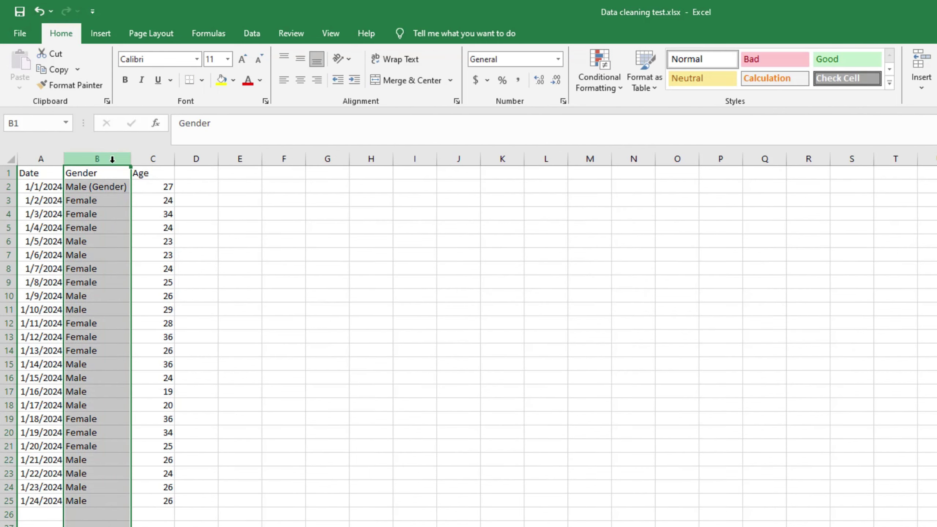
- Change the gender entry in B9 to Female (Gender) and autofit column B again
{"action": "key", "text": "ctrl+Down"}
{"action": "left_click", "coordinate": [109, 282]}
{"action": "double_click", "coordinate": [109, 283]}
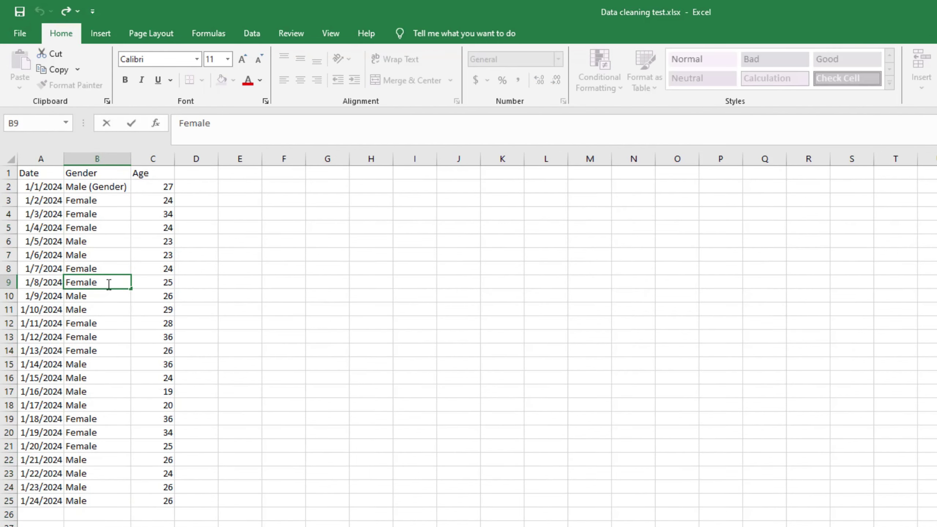
{"action": "type", "text": "(Gende"}
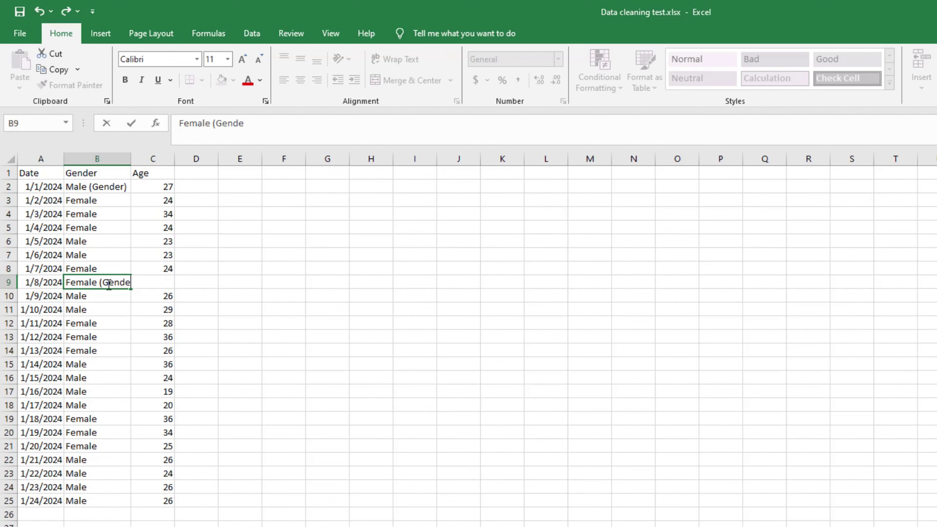
{"action": "type", "text": "r)"}
{"action": "left_click", "coordinate": [125, 158]}
{"action": "double_click", "coordinate": [131, 159]}
{"action": "left_click", "coordinate": [233, 242]}
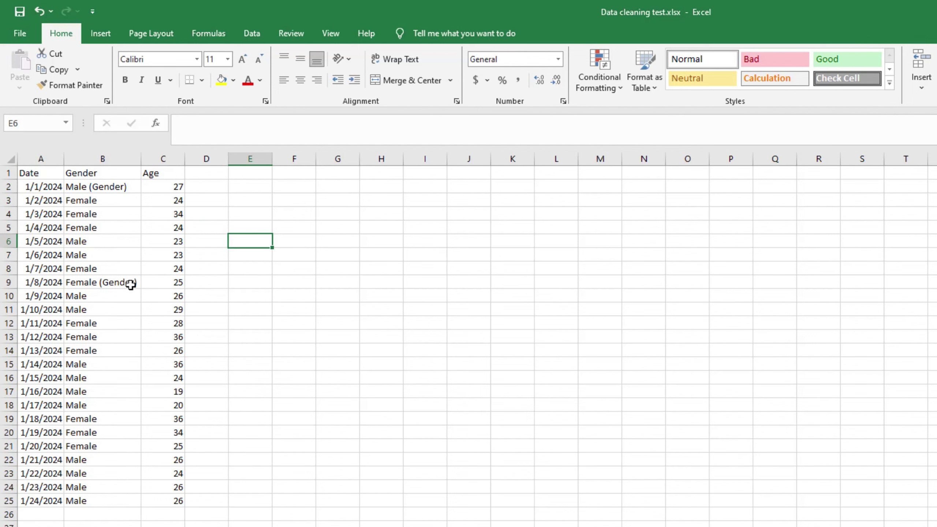
{"action": "left_click", "coordinate": [129, 187]}
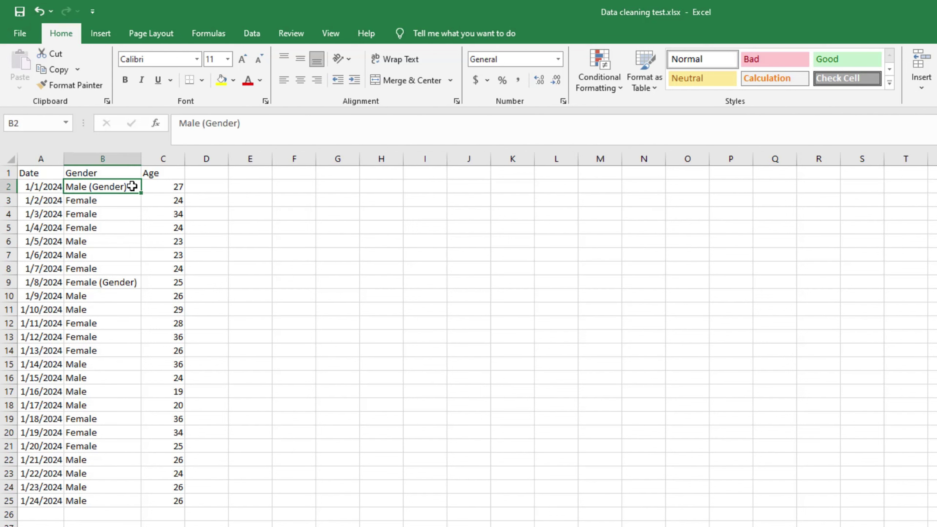
{"action": "key", "text": "ctrl+Down"}
{"action": "left_click", "coordinate": [132, 187]}
{"action": "double_click", "coordinate": [129, 186]}
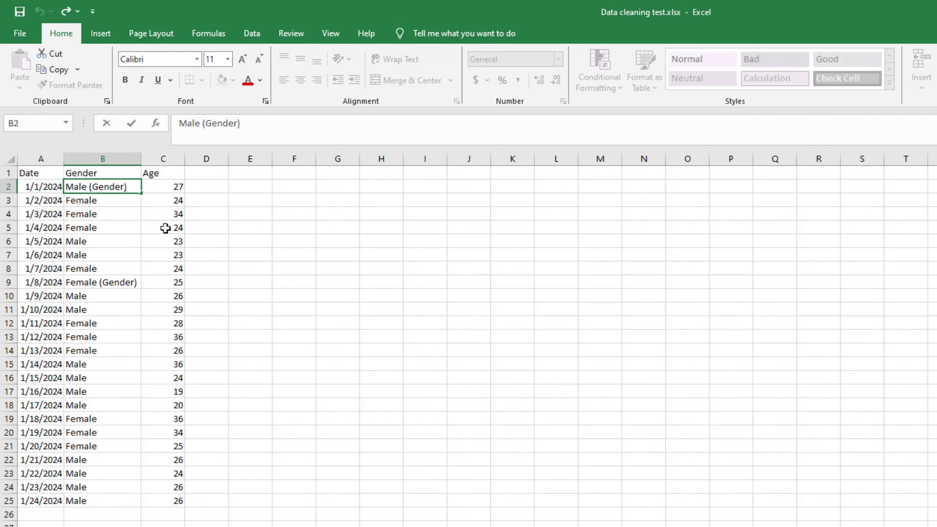
{"action": "left_click", "coordinate": [153, 232]}
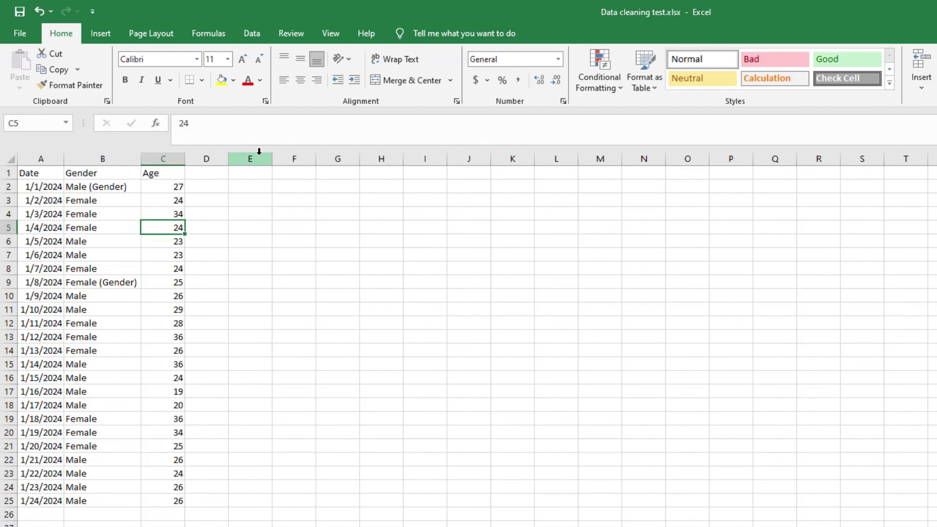
- Open Find and Replace for the Gender range B1:B25 and set it to find (*) with an empty replacement
{"action": "left_click_drag", "start_coordinate": [91, 173], "coordinate": [109, 496]}
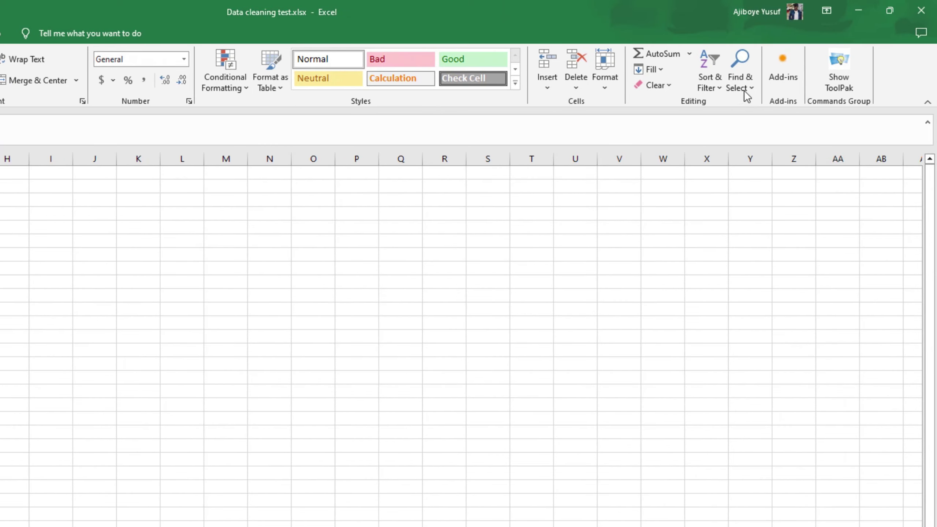
{"action": "left_click", "coordinate": [744, 77]}
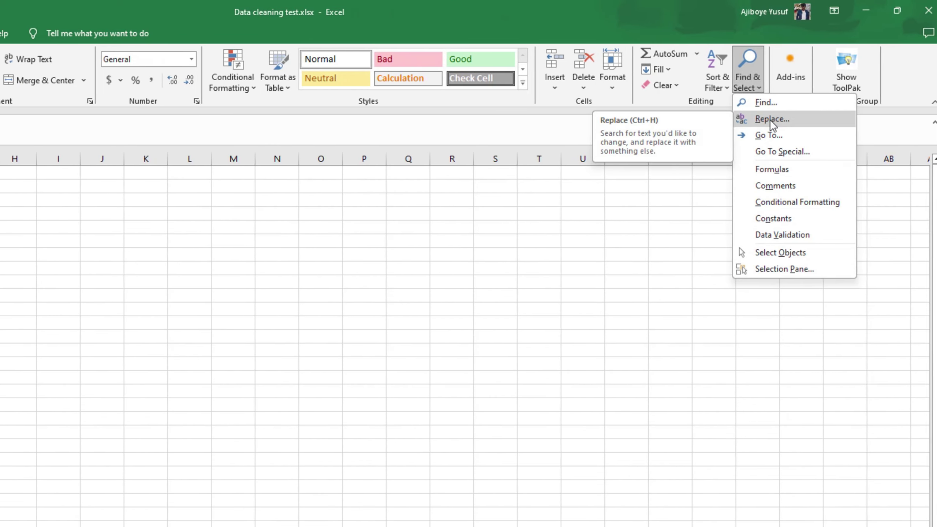
{"action": "left_click", "coordinate": [764, 119]}
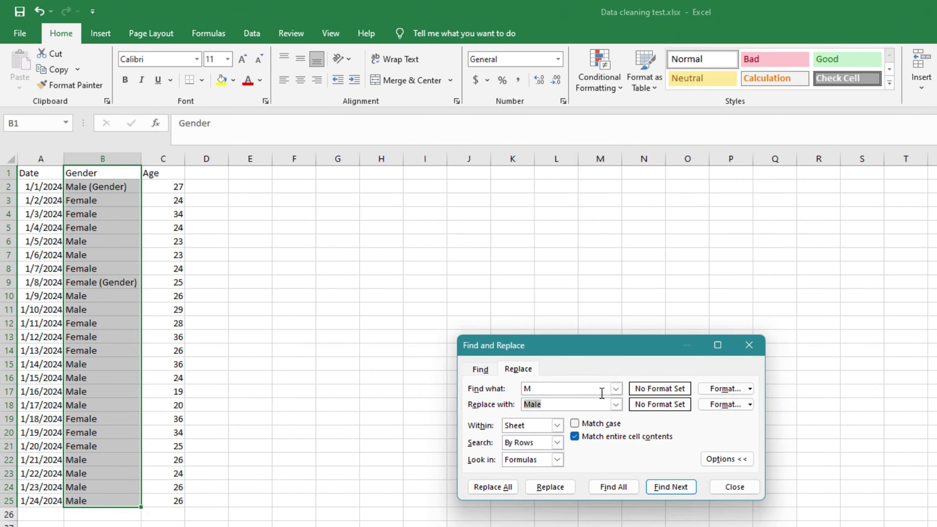
{"action": "left_click", "coordinate": [567, 391]}
{"action": "key", "text": "BackSpace"}
{"action": "type", "text": "(*)"}
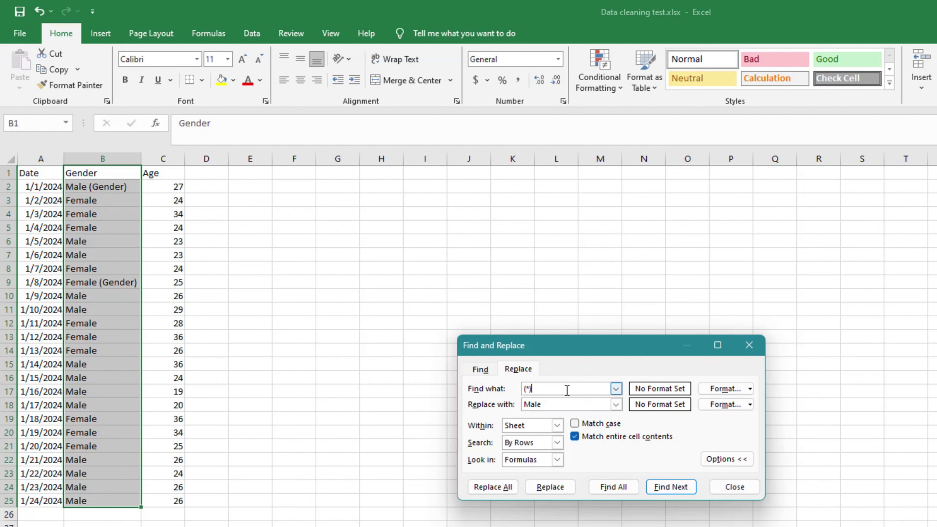
{"action": "left_click", "coordinate": [559, 405]}
{"action": "key", "text": "BackSpace"}
{"action": "key", "text": "BackSpace"}
{"action": "key", "text": "BackSpace"}
{"action": "key", "text": "BackSpace"}
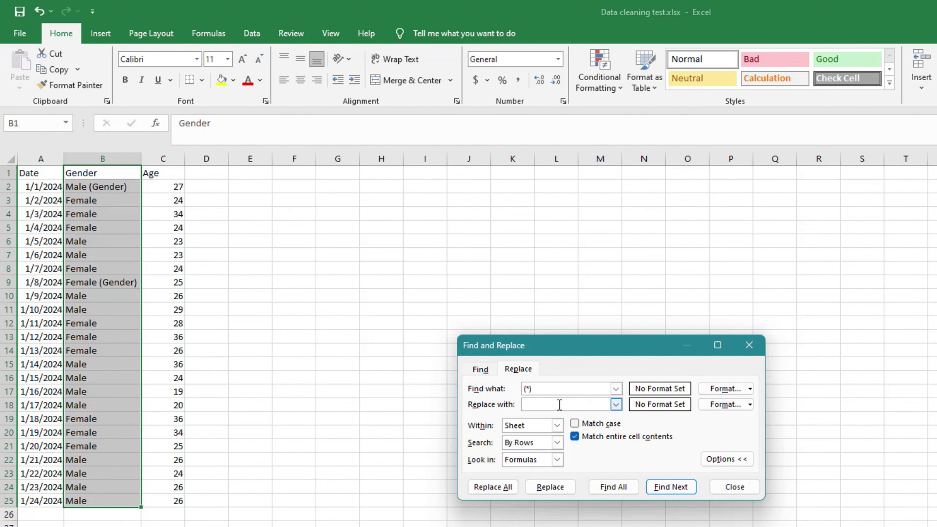
- Try replacing all (*) matches in the Gender range with entire-cell matching still on
{"action": "left_click", "coordinate": [614, 437]}
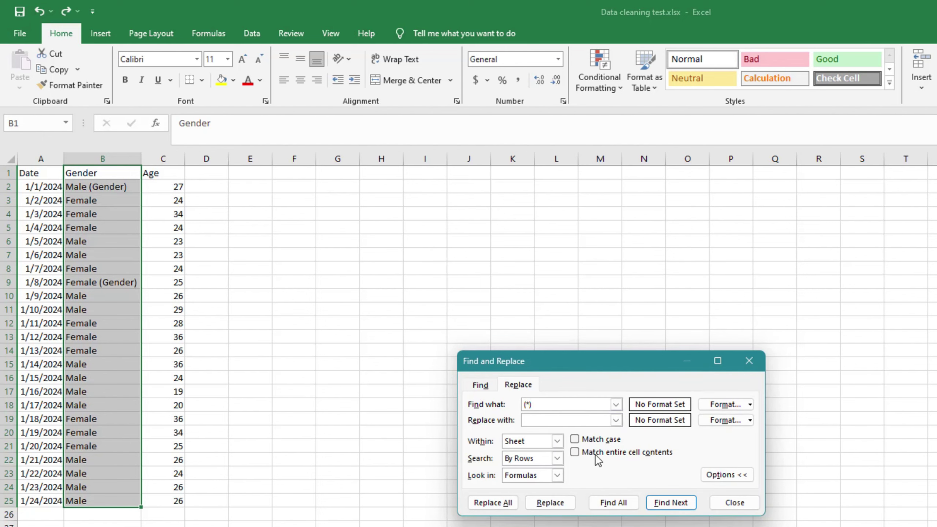
{"action": "left_click", "coordinate": [575, 452]}
{"action": "left_click", "coordinate": [493, 502]}
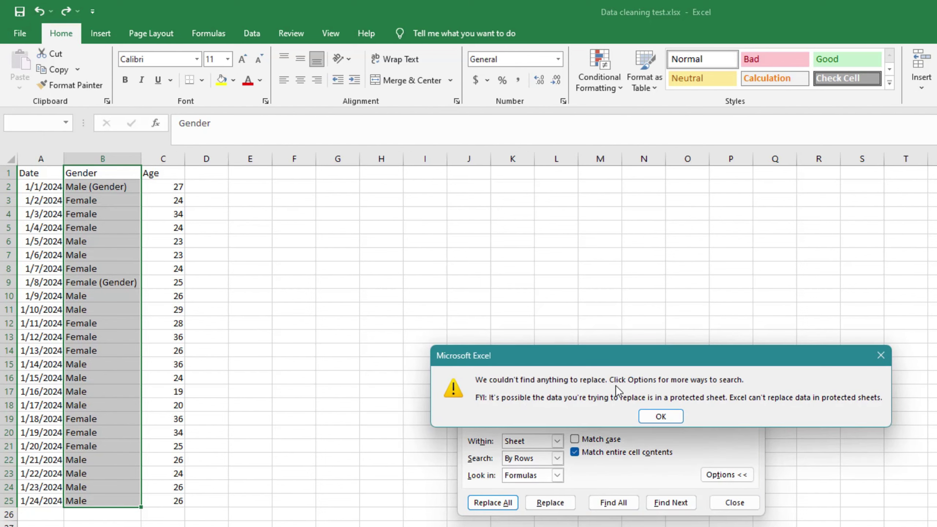
{"action": "left_click", "coordinate": [881, 355]}
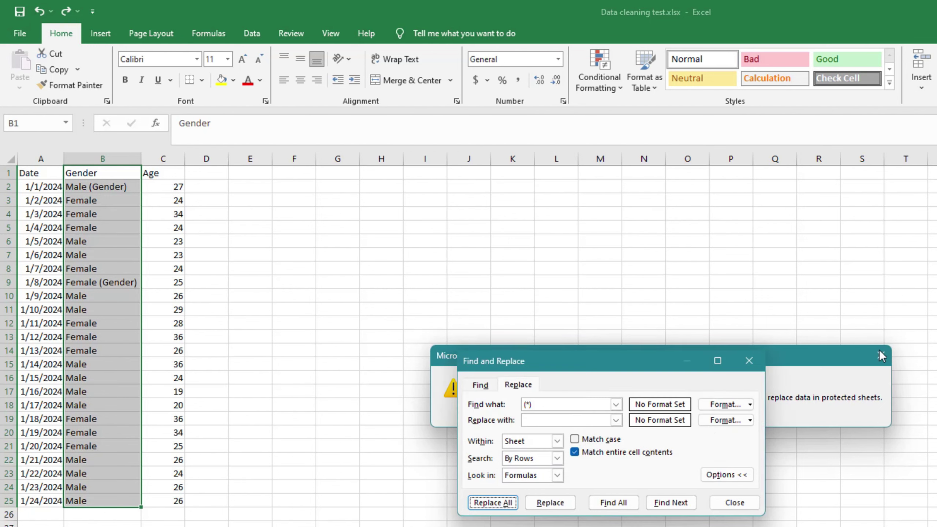
- Turn off entire-cell matching, remove all parenthesized text from the Gender range, and close Find and Replace after checking the cleaned cells
{"action": "left_click", "coordinate": [575, 453]}
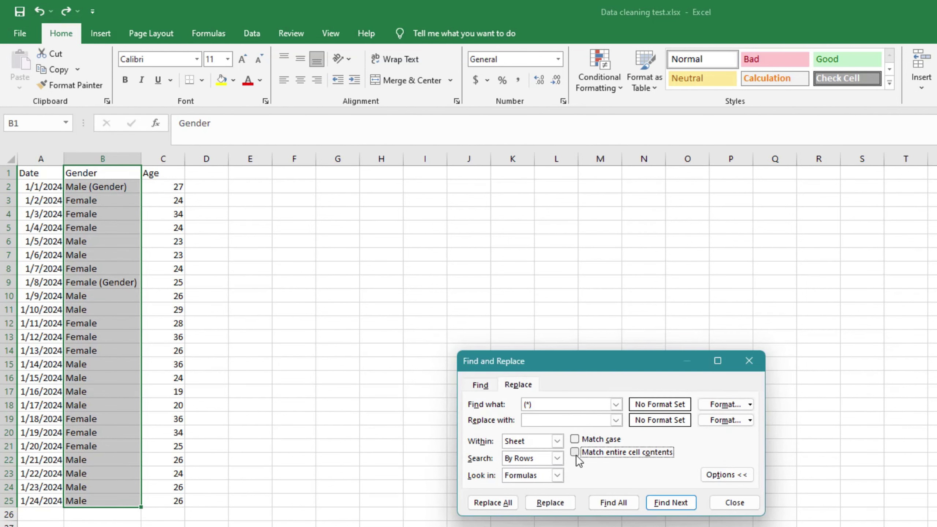
{"action": "left_click", "coordinate": [505, 507]}
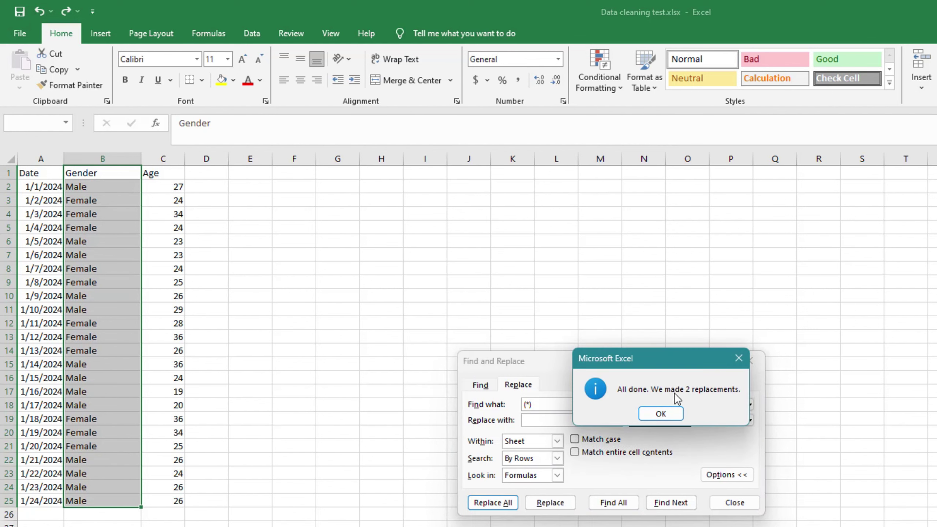
{"action": "left_click", "coordinate": [662, 413]}
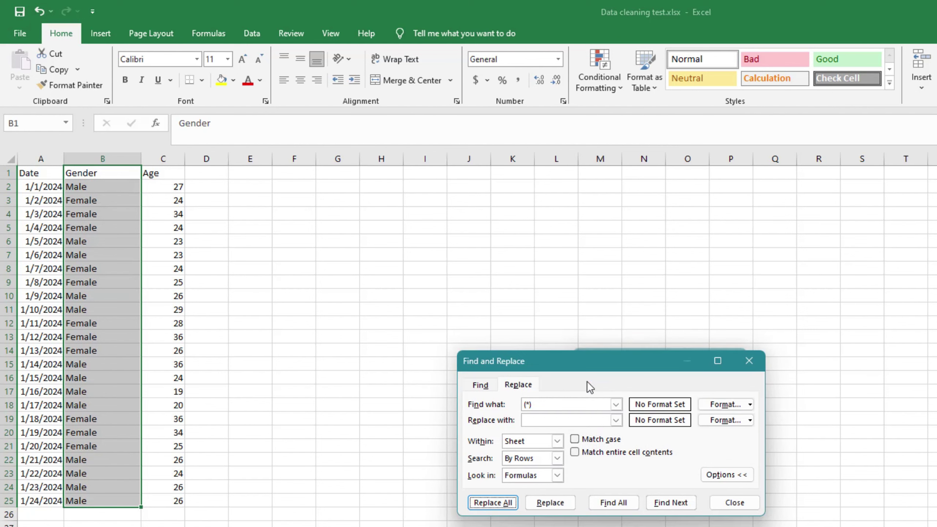
{"action": "left_click", "coordinate": [105, 189]}
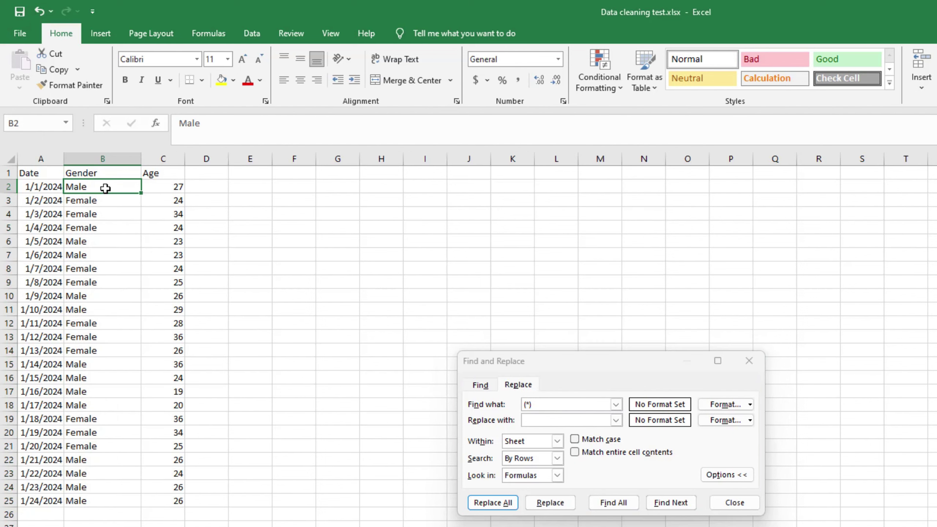
{"action": "left_click", "coordinate": [114, 268]}
{"action": "left_click", "coordinate": [749, 361]}
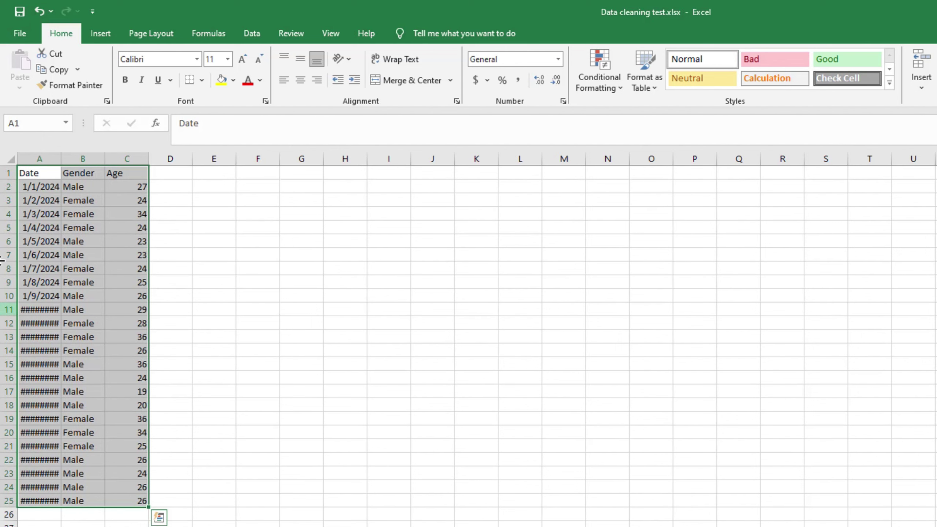
- Autofit the width of the Date column so its dates fit
{"action": "double_click", "coordinate": [61, 159]}
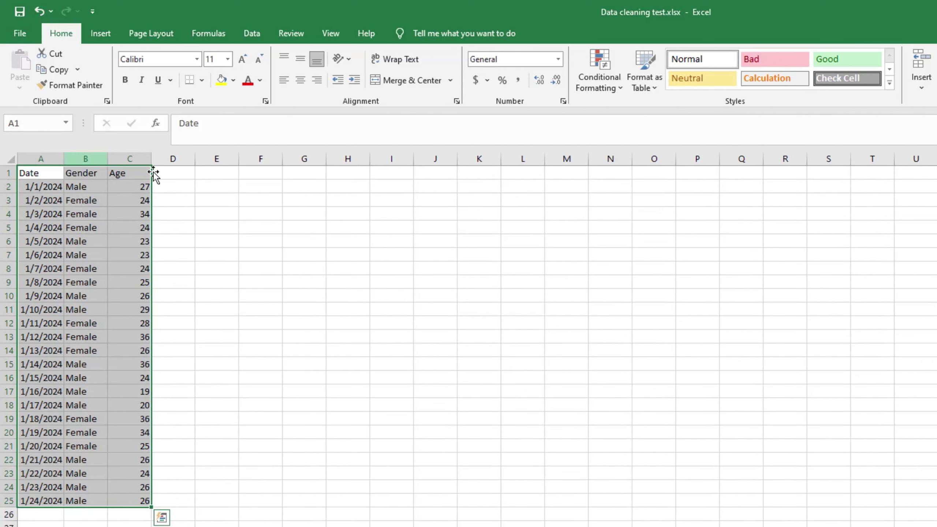
{"action": "left_click", "coordinate": [363, 351]}
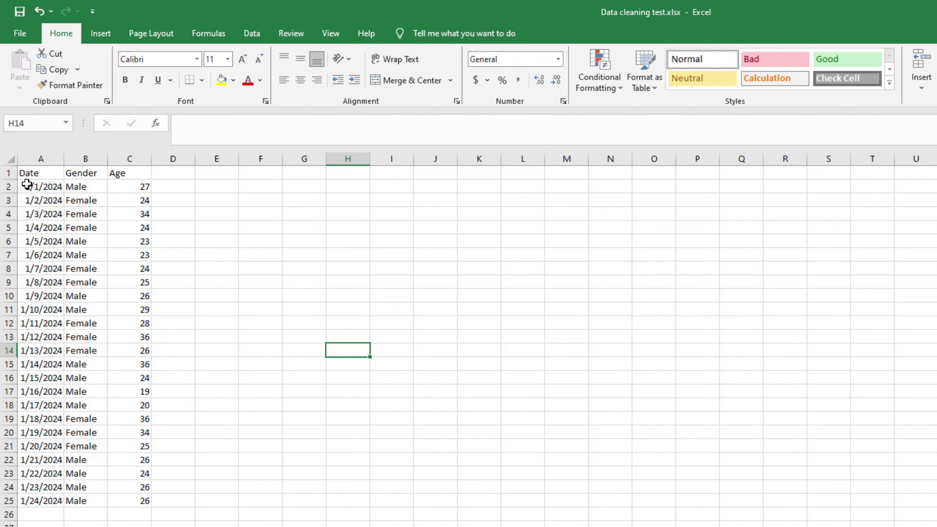
- Highlight duplicate values in A1:C25 with Light Red Fill with Dark Red Text, and undo that highlighting
{"action": "left_click_drag", "start_coordinate": [26, 174], "coordinate": [141, 501]}
{"action": "left_click", "coordinate": [615, 84]}
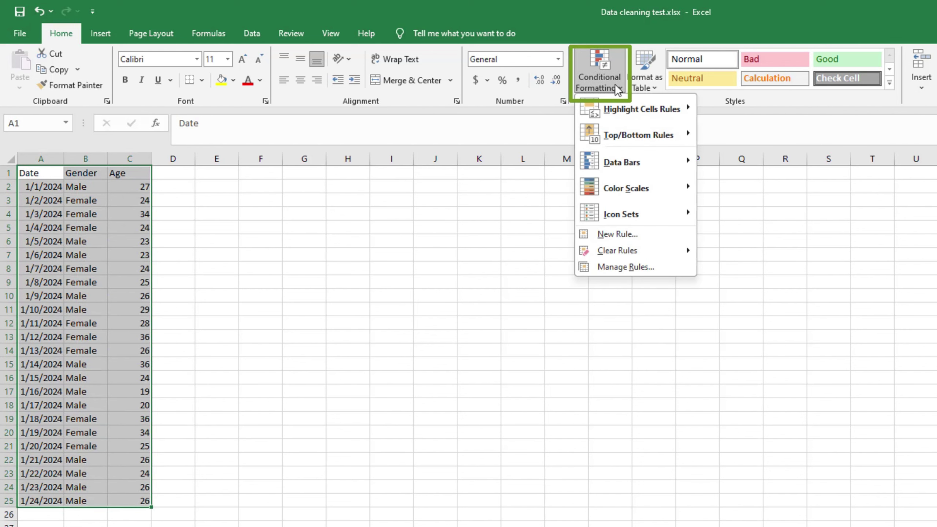
{"action": "mouse_move", "coordinate": [626, 113]}
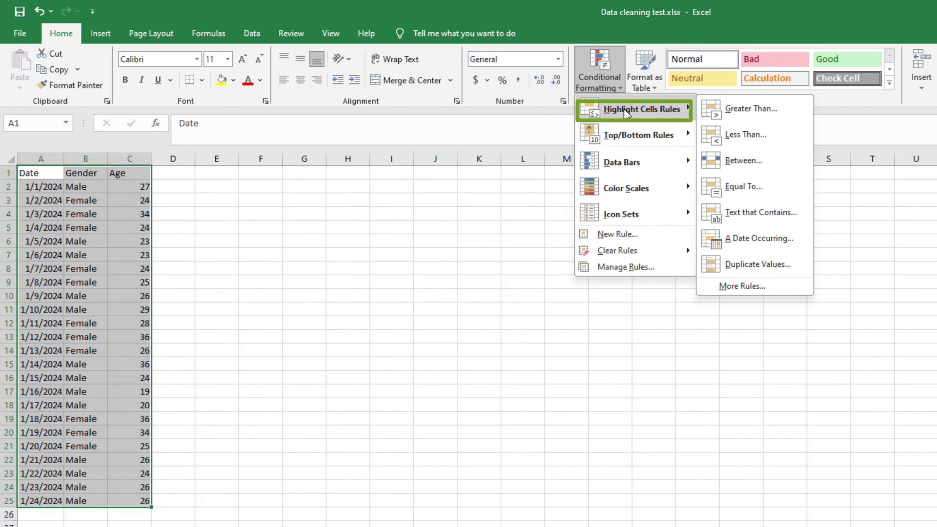
{"action": "left_click", "coordinate": [760, 264]}
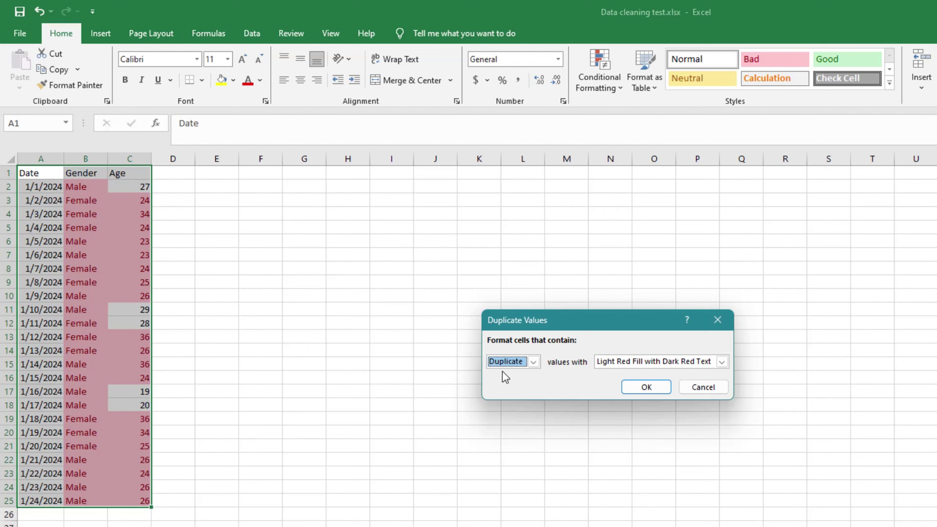
{"action": "left_click", "coordinate": [647, 386]}
{"action": "left_click", "coordinate": [568, 311]}
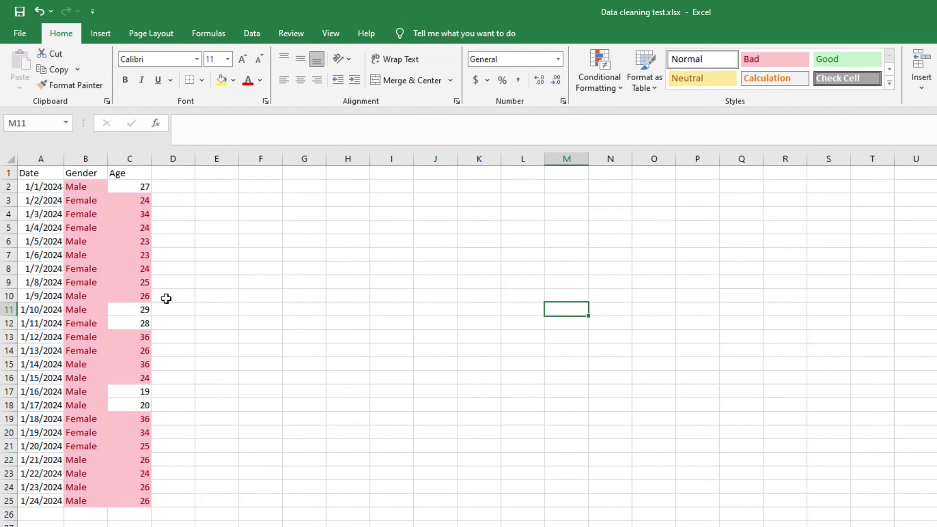
{"action": "key", "text": "ctrl+z"}
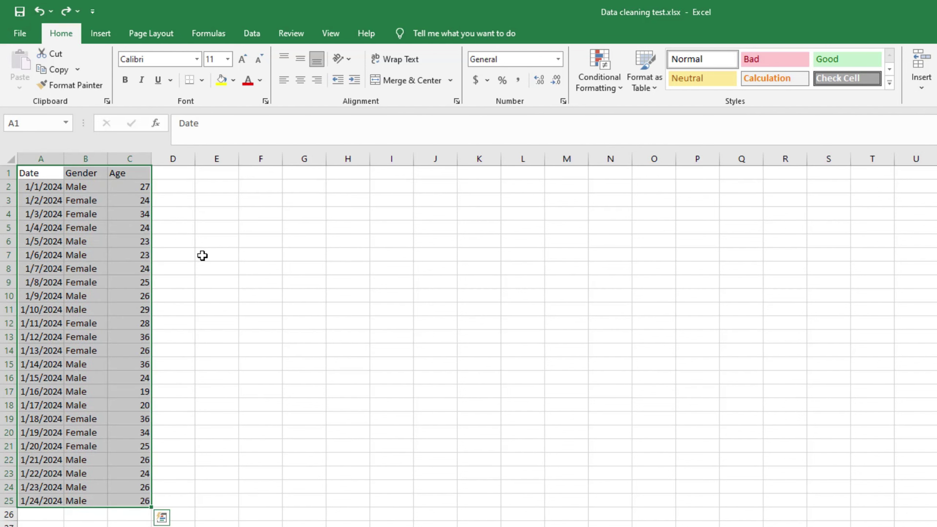
{"action": "left_click", "coordinate": [240, 264]}
- Run Remove Duplicates on A1:C25 with headers, comparing the Date, Gender and Age columns together, and dismiss the result message
{"action": "left_click_drag", "start_coordinate": [30, 173], "coordinate": [141, 497]}
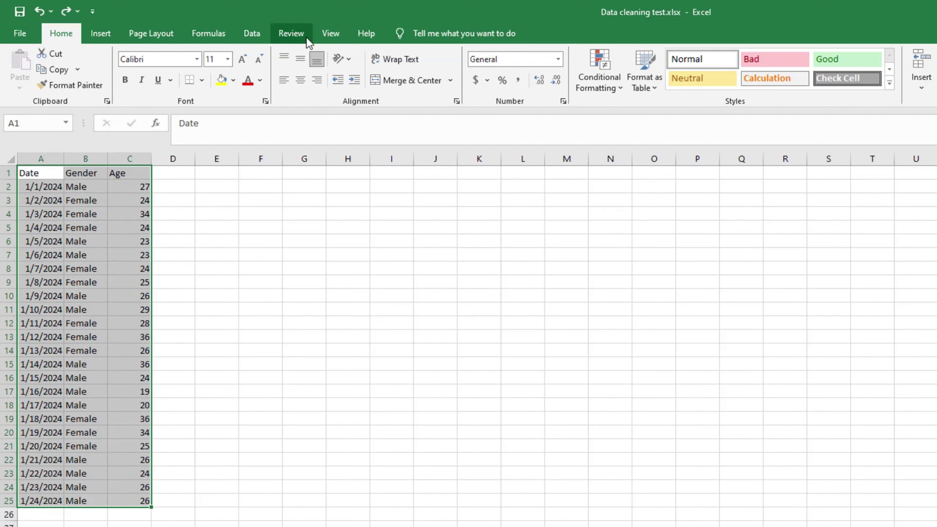
{"action": "left_click", "coordinate": [249, 33]}
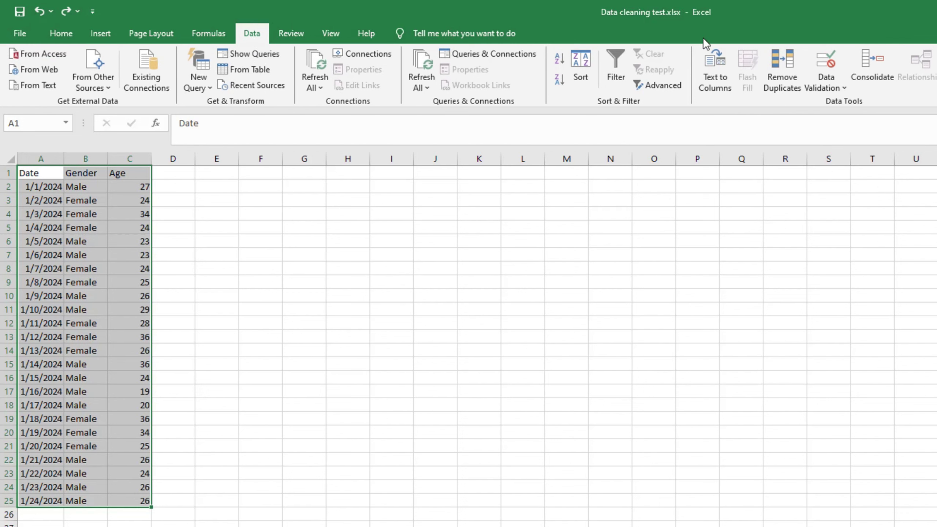
{"action": "left_click", "coordinate": [782, 73]}
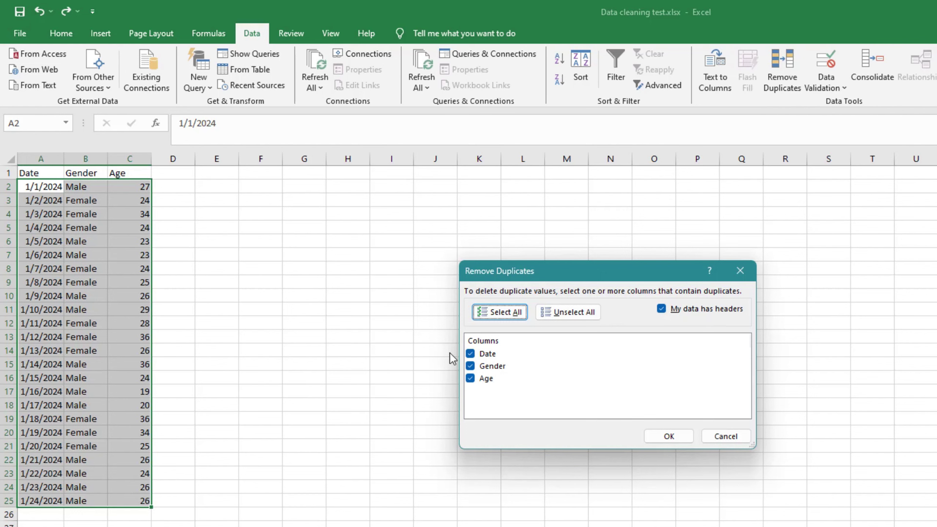
{"action": "left_click", "coordinate": [667, 436]}
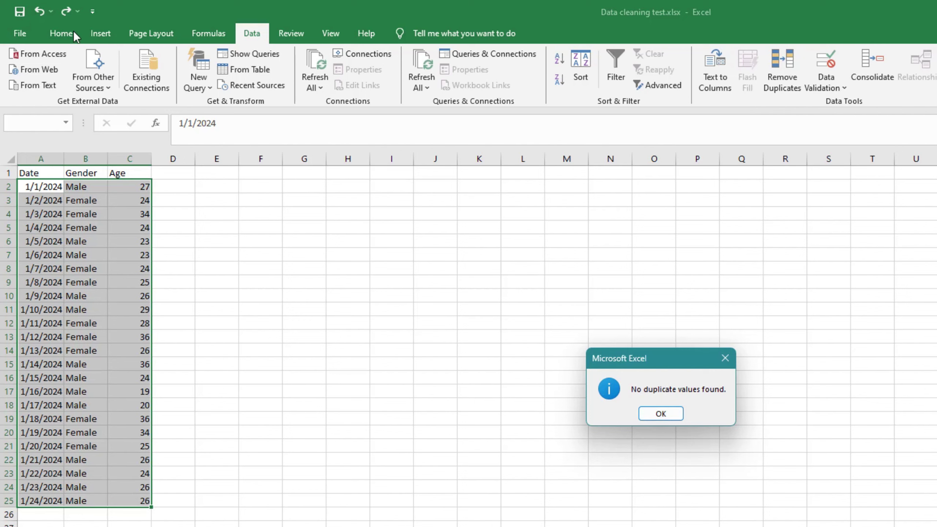
{"action": "left_click", "coordinate": [725, 358]}
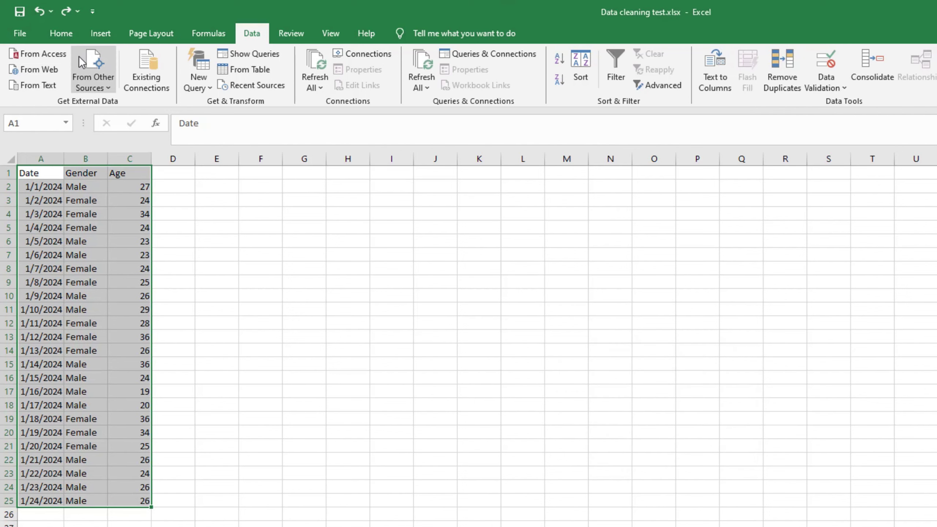
- Highlight duplicate values in A1:C25 with Yellow Fill with Dark Yellow Text, and undo that highlighting
{"action": "left_click", "coordinate": [64, 32]}
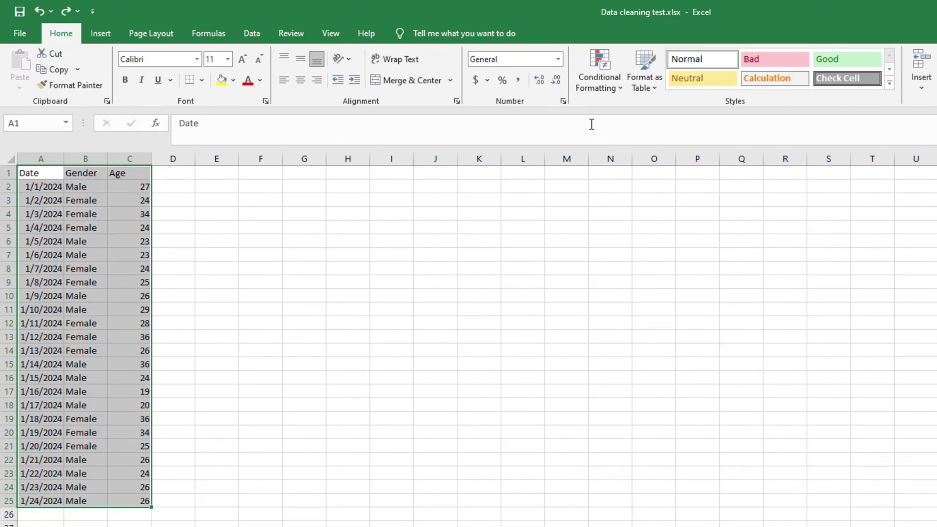
{"action": "left_click", "coordinate": [615, 88]}
{"action": "mouse_move", "coordinate": [655, 111]}
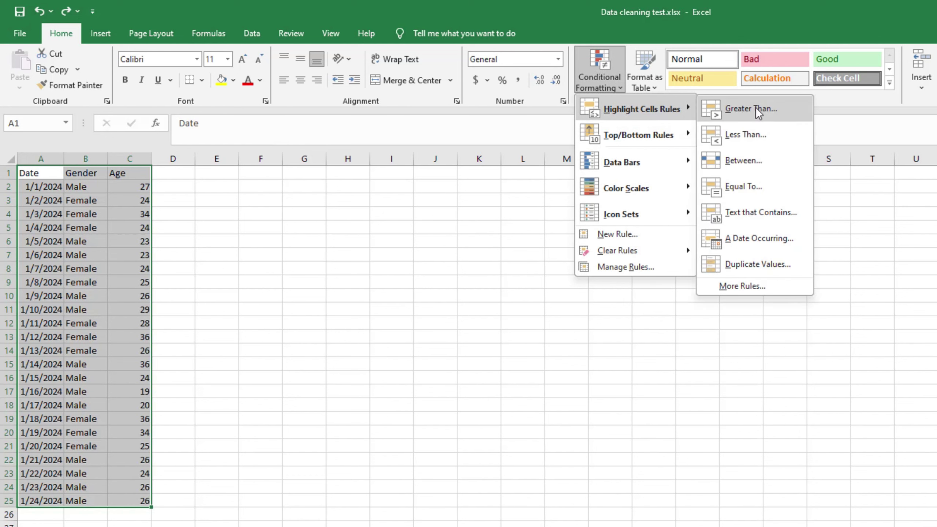
{"action": "left_click", "coordinate": [768, 265]}
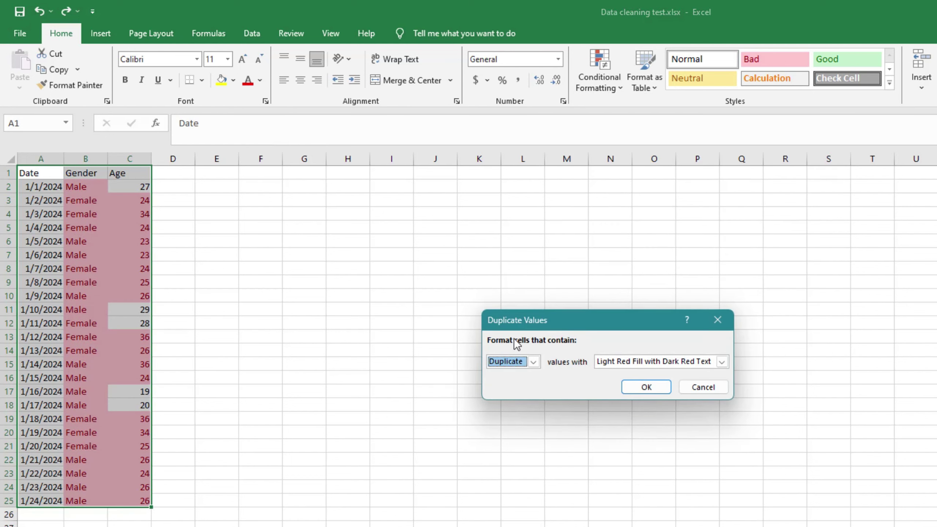
{"action": "left_click", "coordinate": [722, 362]}
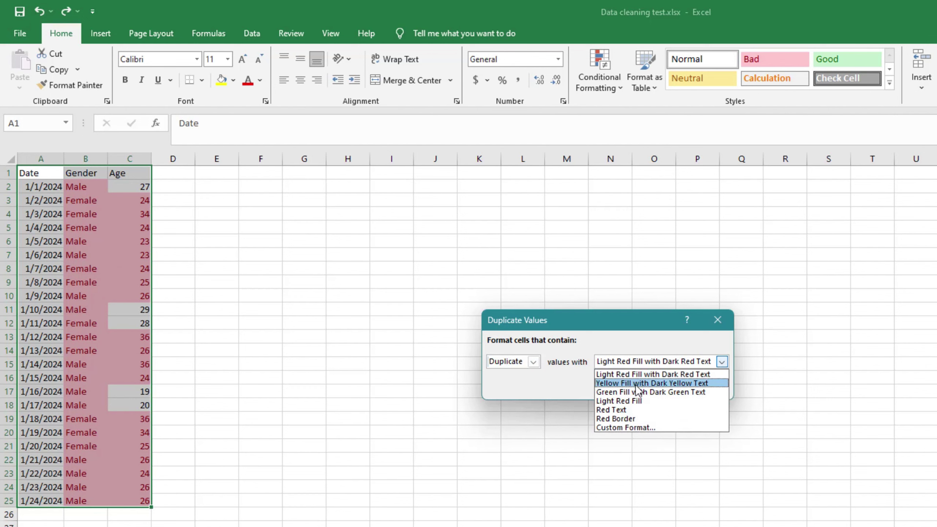
{"action": "left_click", "coordinate": [650, 384]}
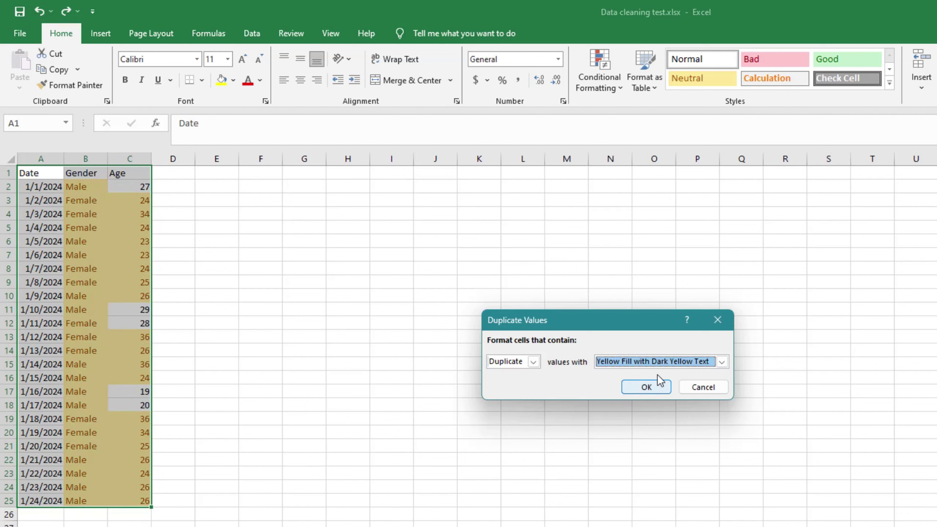
{"action": "left_click", "coordinate": [662, 390]}
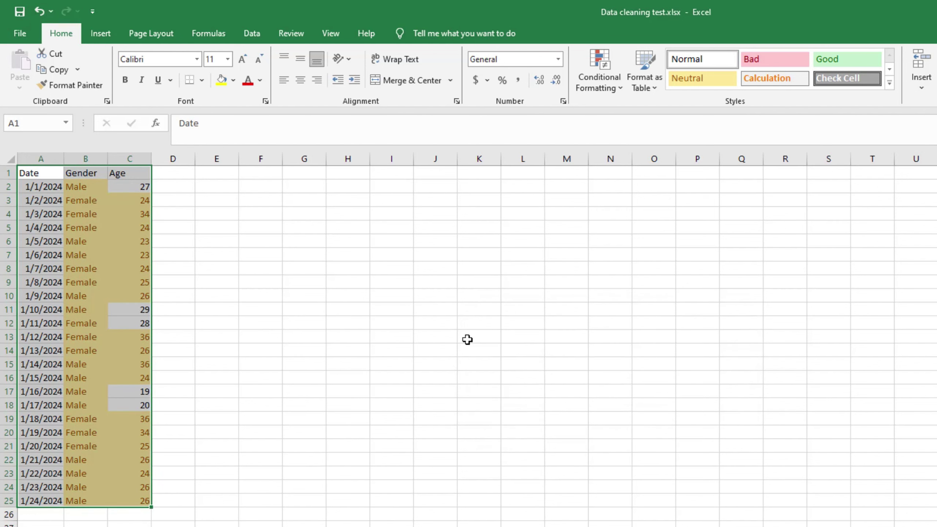
{"action": "key", "text": "ctrl+z"}
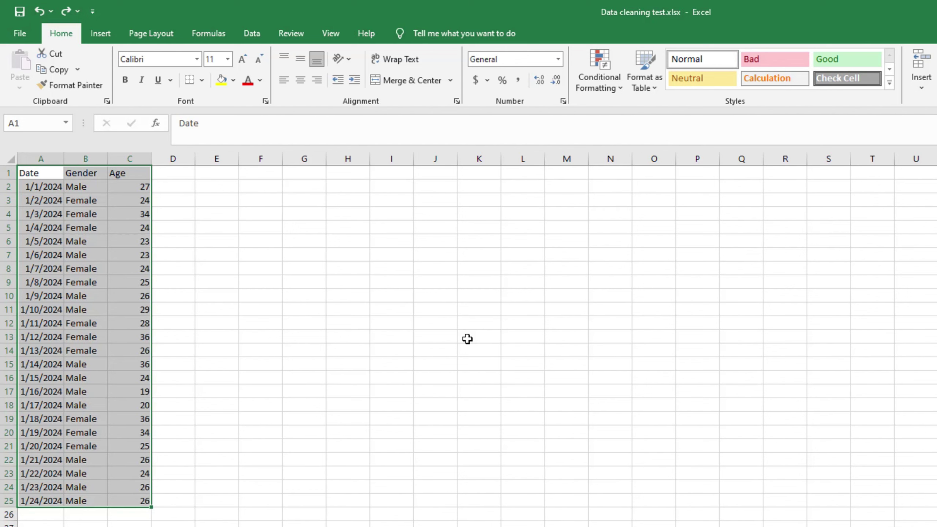
- Remove duplicate rows from the data based on the Age column only, and undo the removal
{"action": "left_click", "coordinate": [253, 35]}
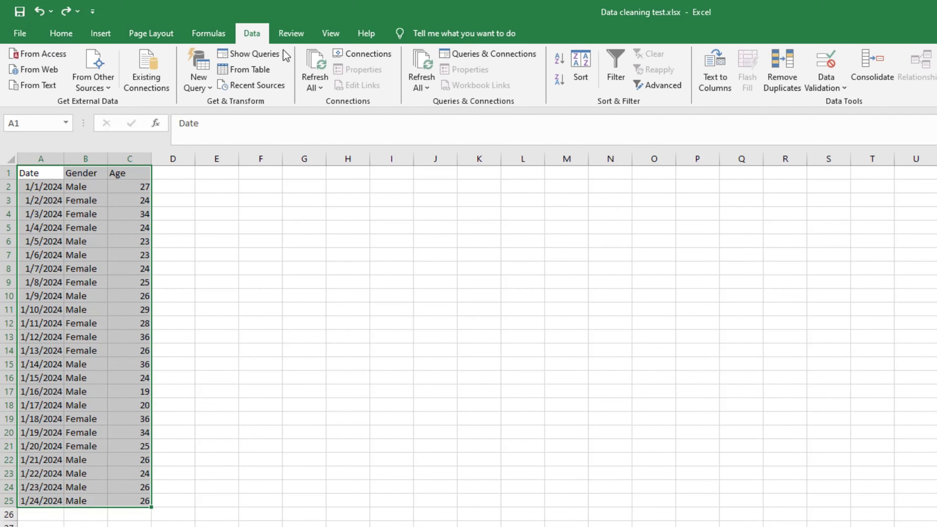
{"action": "left_click", "coordinate": [783, 88]}
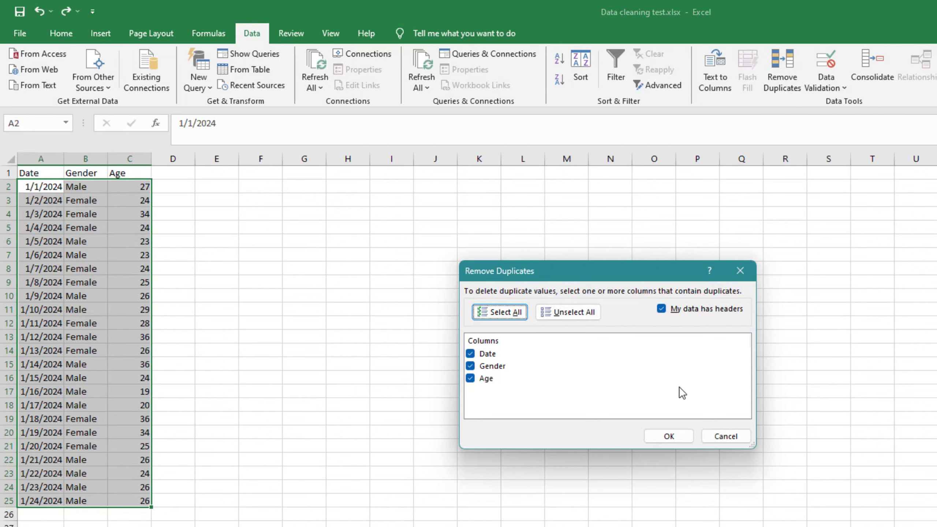
{"action": "left_click", "coordinate": [471, 354]}
{"action": "left_click", "coordinate": [471, 366]}
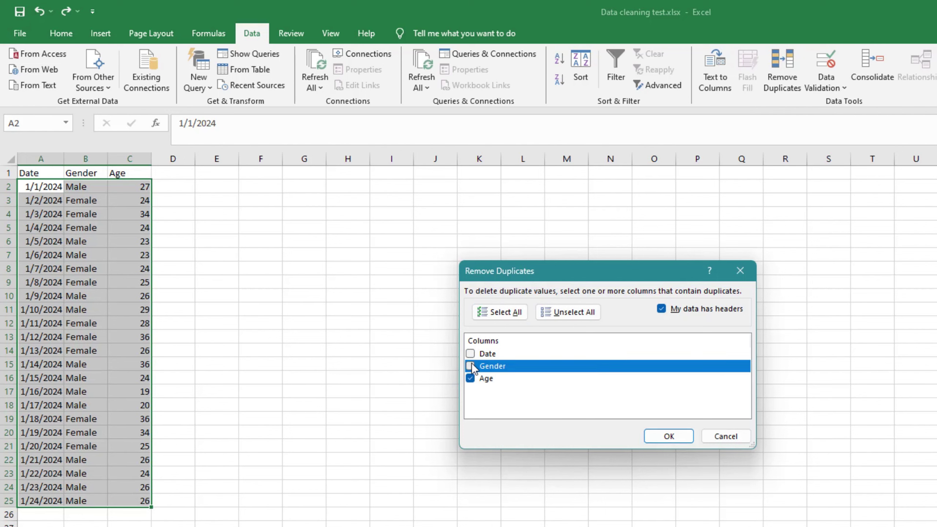
{"action": "left_click", "coordinate": [656, 436]}
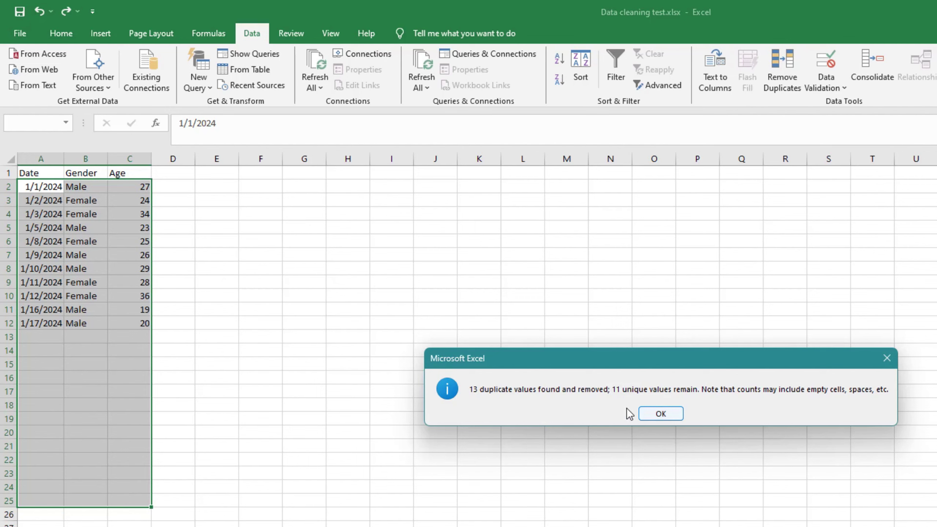
{"action": "left_click", "coordinate": [660, 414]}
{"action": "key", "text": "ctrl+z"}
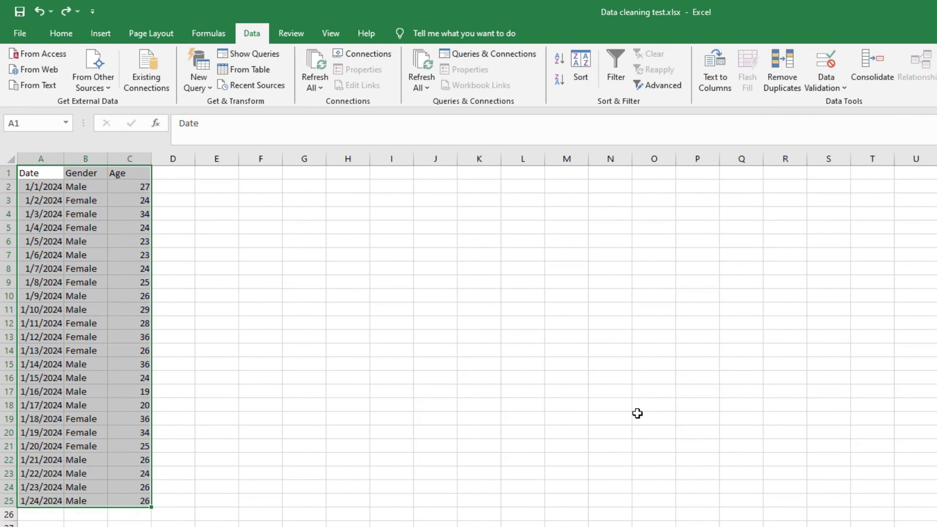
{"action": "left_click", "coordinate": [157, 214]}
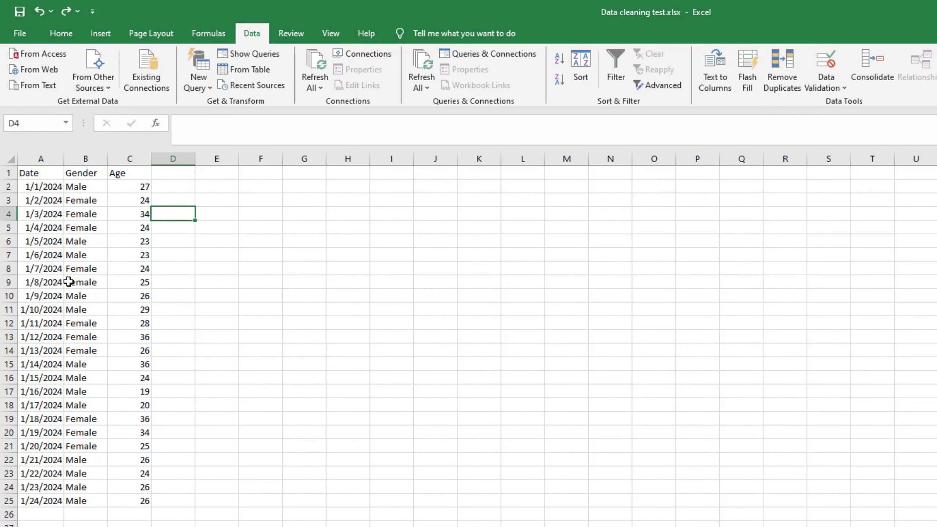
- Compare the neighbouring Age entries in C6:C7 and C24:C25 for repeated values
{"action": "left_click", "coordinate": [143, 243]}
{"action": "left_click", "coordinate": [146, 250]}
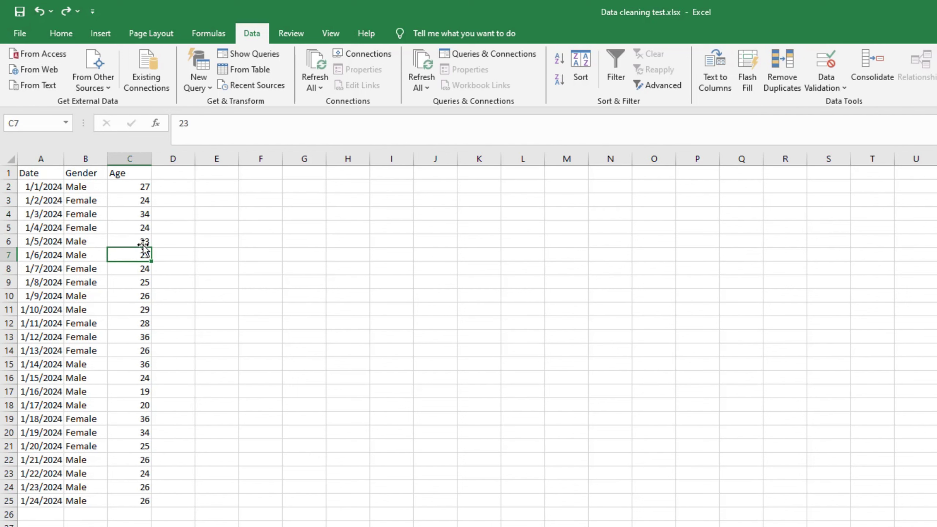
{"action": "left_click", "coordinate": [143, 244]}
{"action": "left_click", "coordinate": [142, 488]}
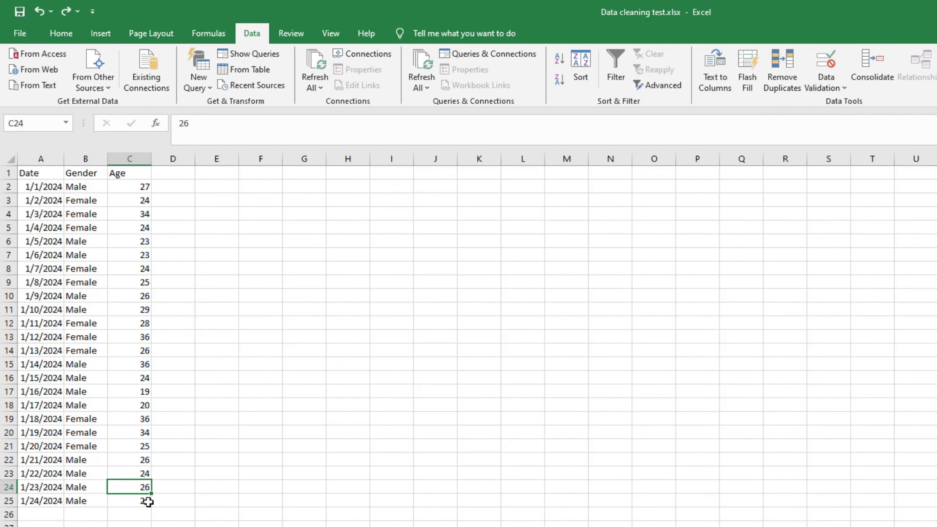
{"action": "left_click", "coordinate": [146, 502]}
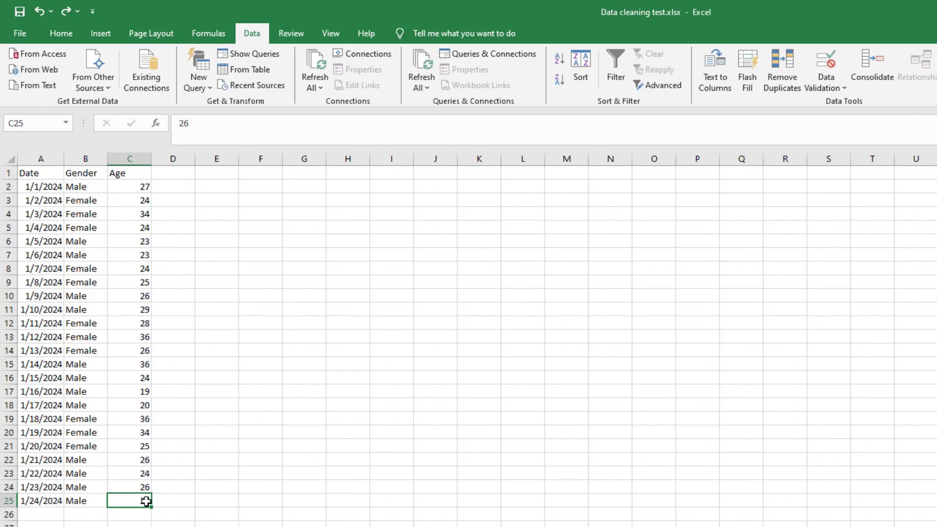
- Remove duplicate rows based on the Gender column only, expanding the selection from column B to the full data range
{"action": "left_click", "coordinate": [90, 163]}
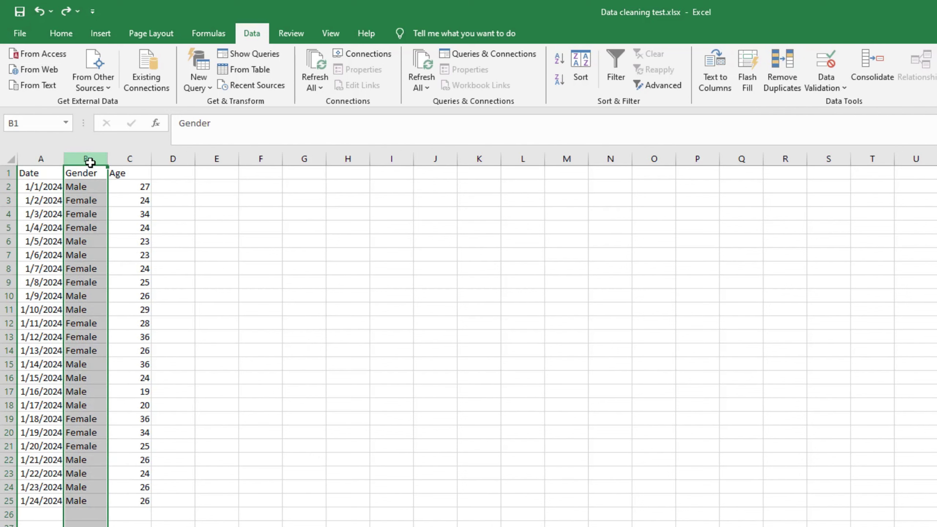
{"action": "left_click", "coordinate": [781, 72]}
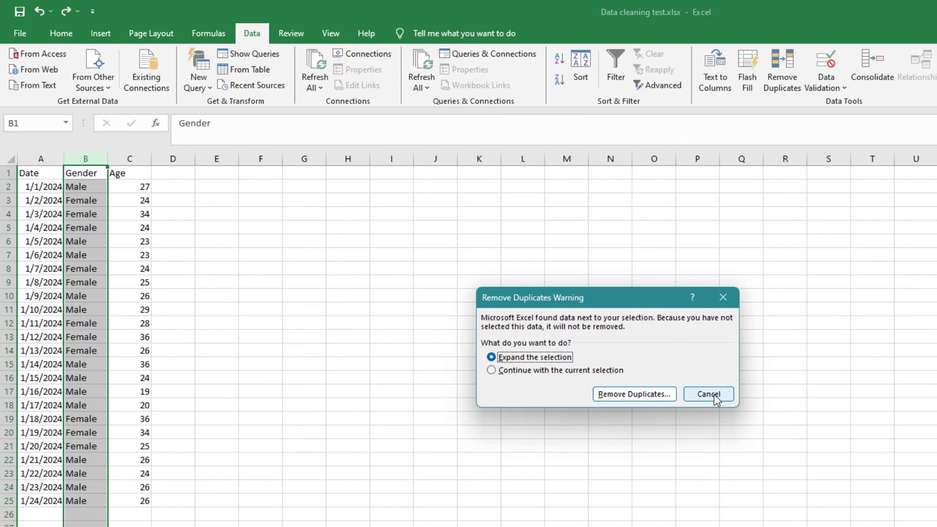
{"action": "left_click", "coordinate": [648, 397]}
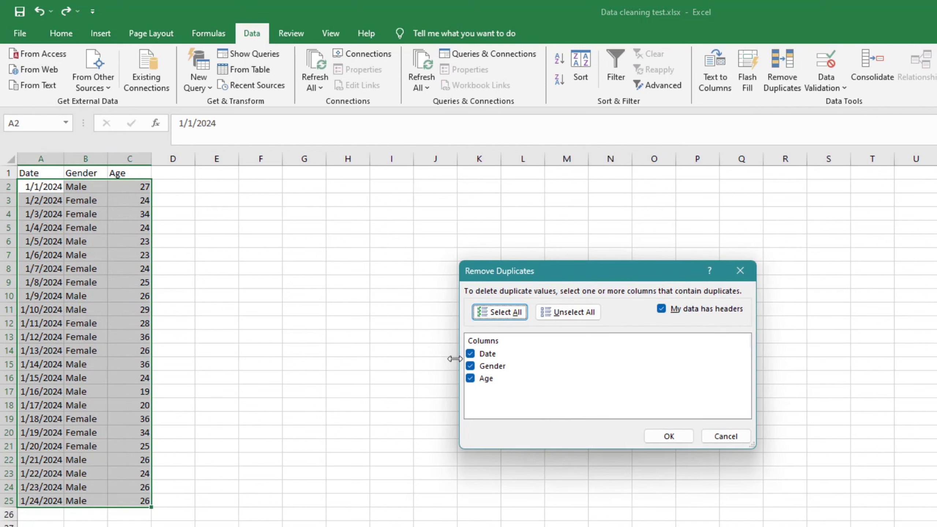
{"action": "left_click", "coordinate": [471, 378]}
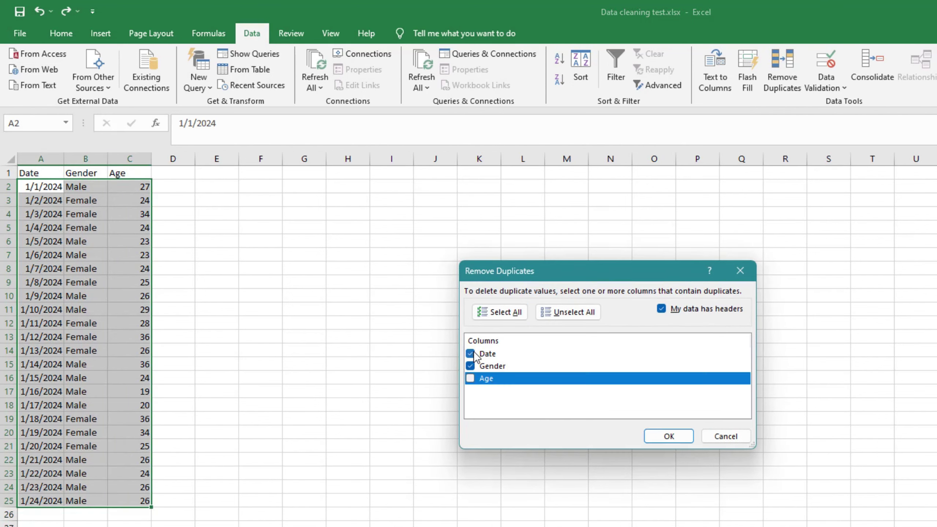
{"action": "left_click", "coordinate": [471, 354]}
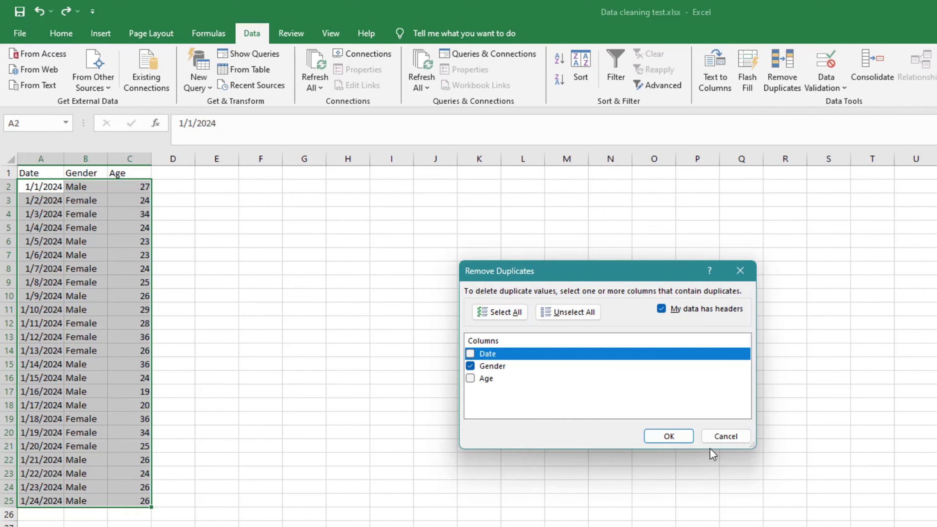
{"action": "left_click", "coordinate": [684, 437]}
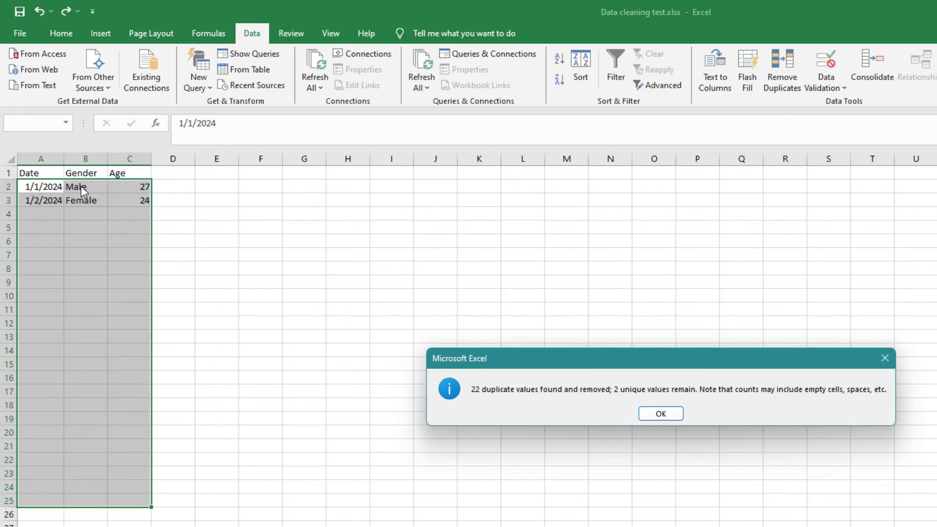
{"action": "left_click", "coordinate": [660, 414]}
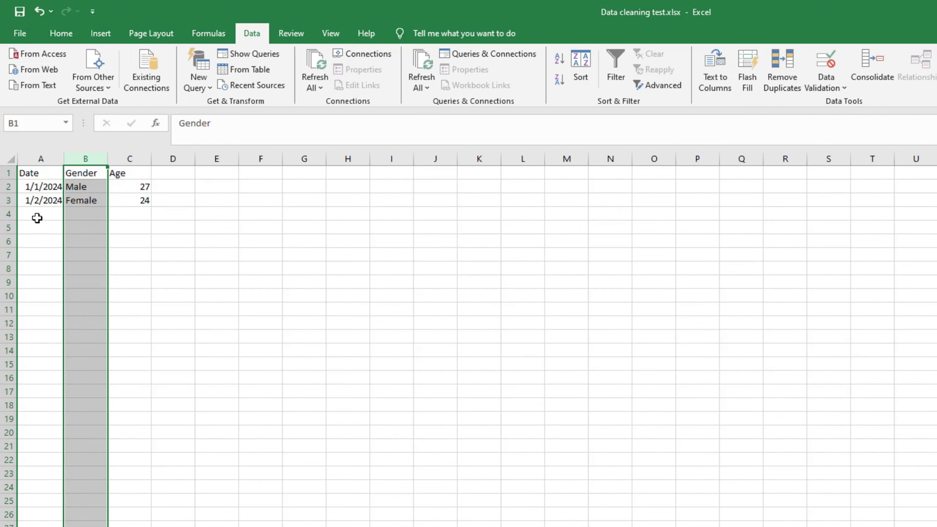
- Add a second "Full name" header in E1 and widen column E
{"action": "left_click", "coordinate": [304, 265]}
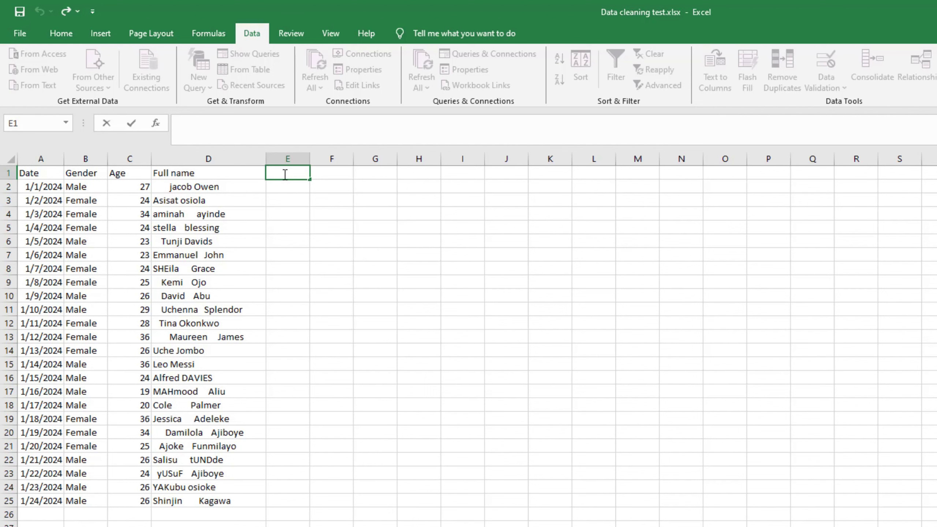
{"action": "type", "text": "Full name"}
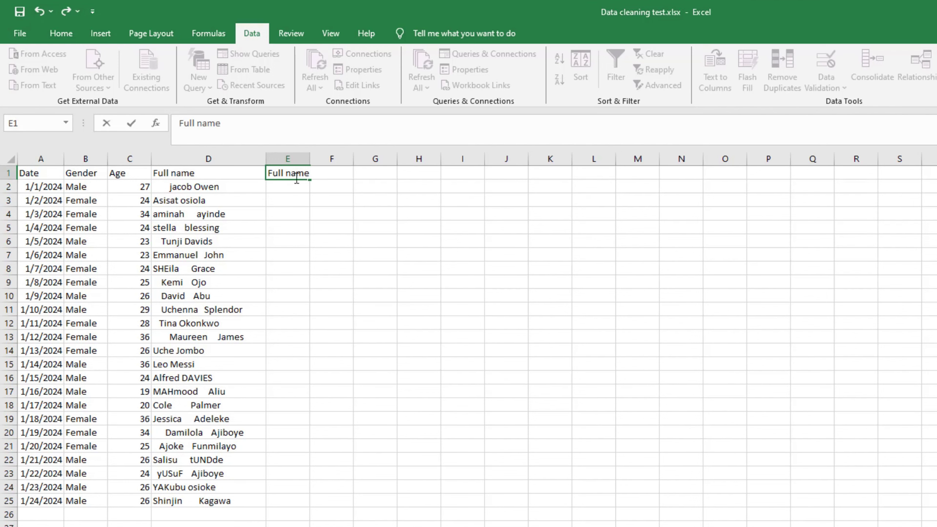
{"action": "double_click", "coordinate": [307, 158]}
{"action": "left_click_drag", "start_coordinate": [308, 158], "coordinate": [335, 158]}
- Enter the formula =TRIM(D2) in E2 to remove the extra spaces from the first full name
{"action": "left_click", "coordinate": [273, 189]}
{"action": "double_click", "coordinate": [273, 189]}
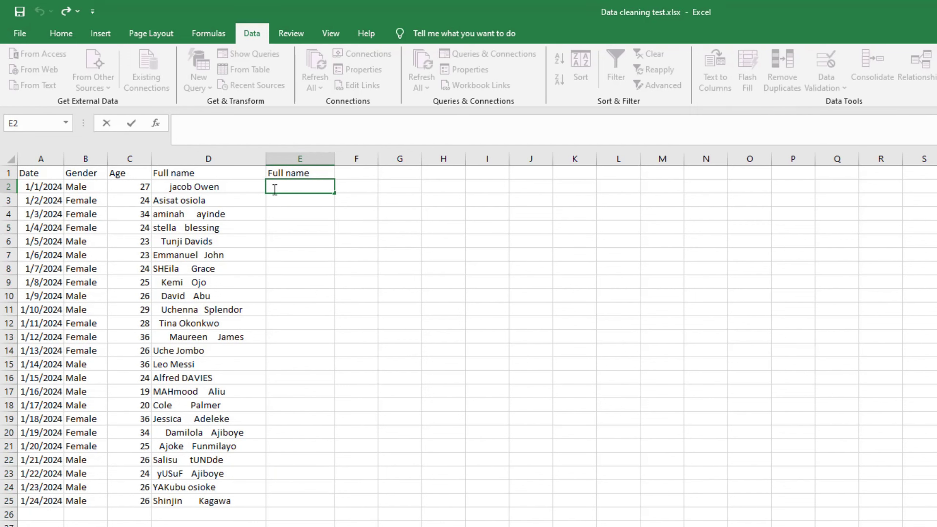
{"action": "type", "text": "t"}
{"action": "key", "text": "BackSpace"}
{"action": "type", "text": "=trim"}
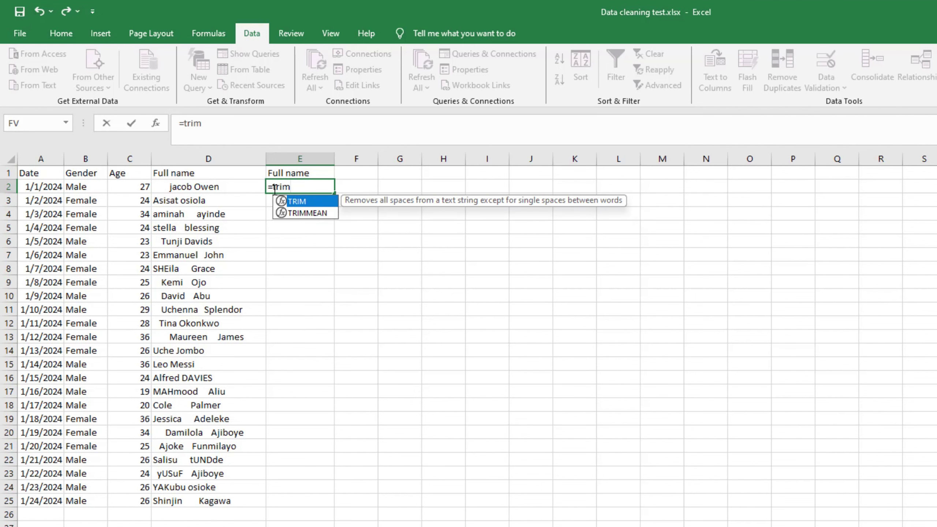
{"action": "double_click", "coordinate": [303, 201]}
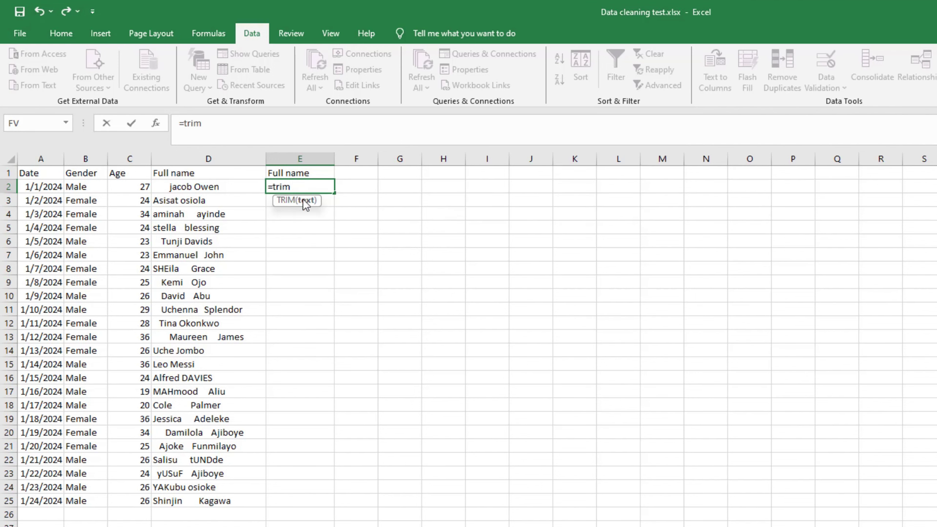
{"action": "left_click", "coordinate": [227, 188]}
{"action": "key", "text": "Return"}
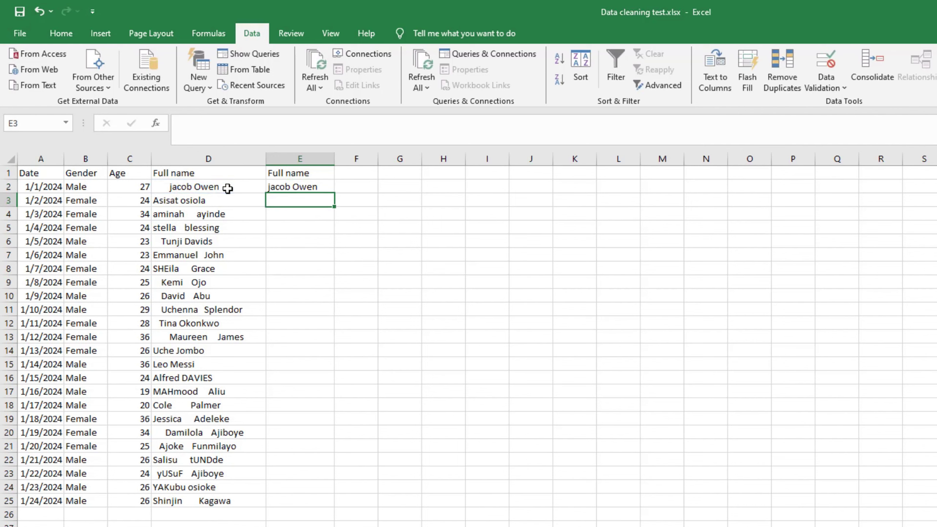
- Fill the TRIM formula down to E25 and autofit column E, and undo both changes
{"action": "left_click", "coordinate": [286, 186]}
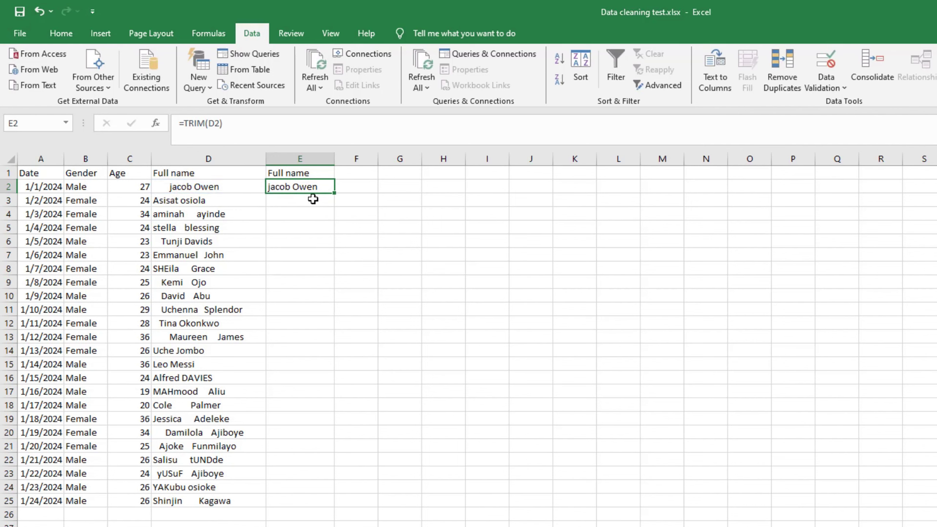
{"action": "double_click", "coordinate": [335, 195]}
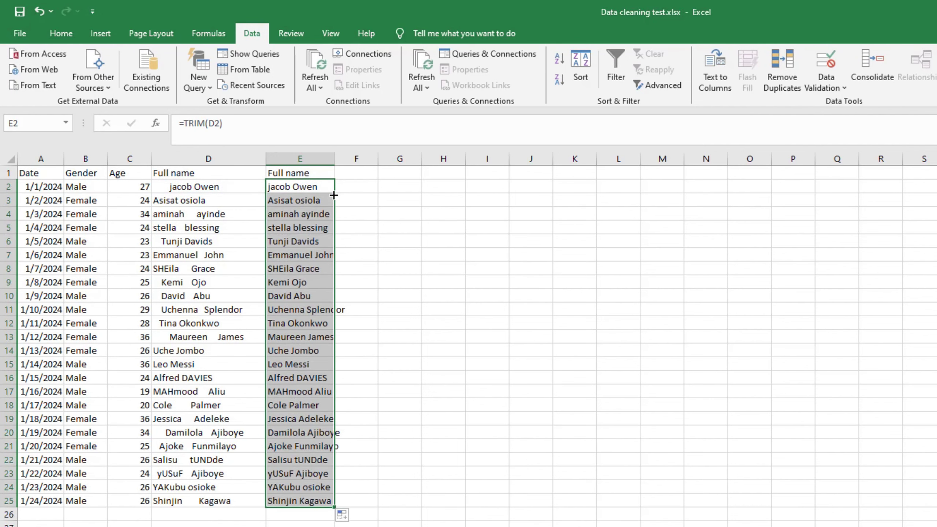
{"action": "double_click", "coordinate": [334, 159]}
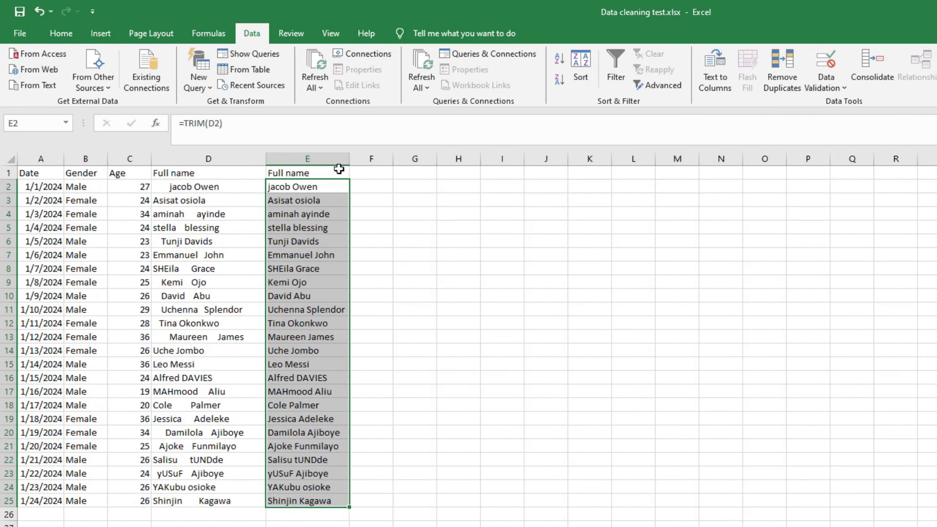
{"action": "key", "text": "ctrl+z"}
{"action": "key", "text": "ctrl+z"}
- Fill the TRIM formula from E2 down to E25 and widen column E so the names fit
{"action": "left_click_drag", "start_coordinate": [332, 197], "coordinate": [334, 502]}
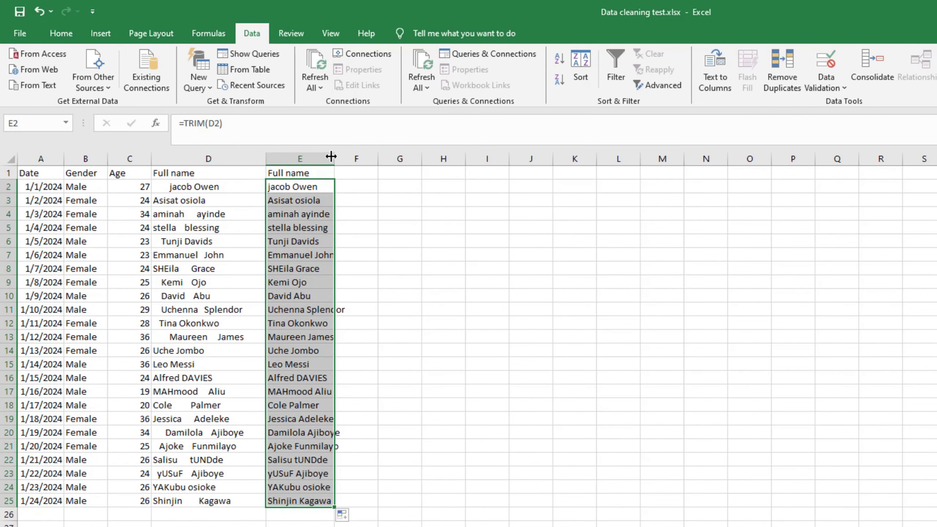
{"action": "left_click_drag", "start_coordinate": [330, 159], "coordinate": [355, 161]}
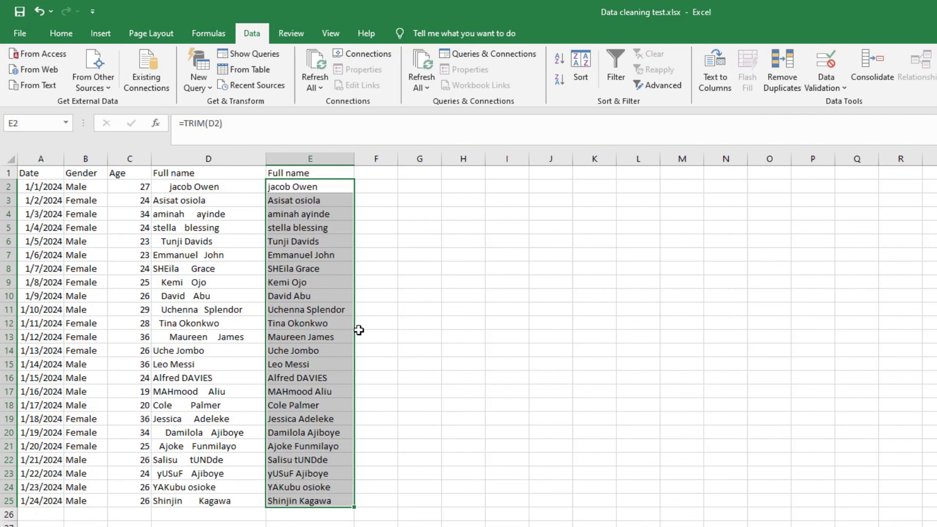
- Clear the original Full name column D that the TRIM formulas refer to, and undo the clearing
{"action": "left_click", "coordinate": [199, 160]}
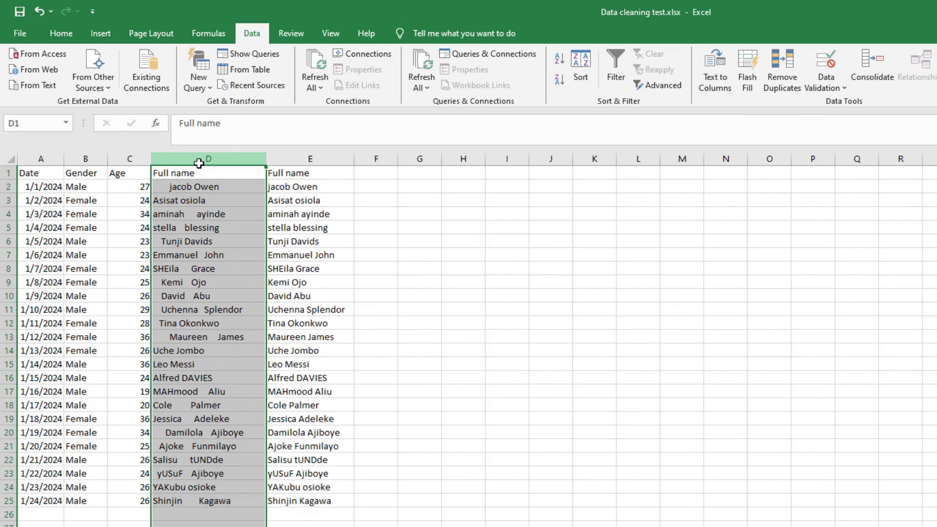
{"action": "key", "text": "Delete"}
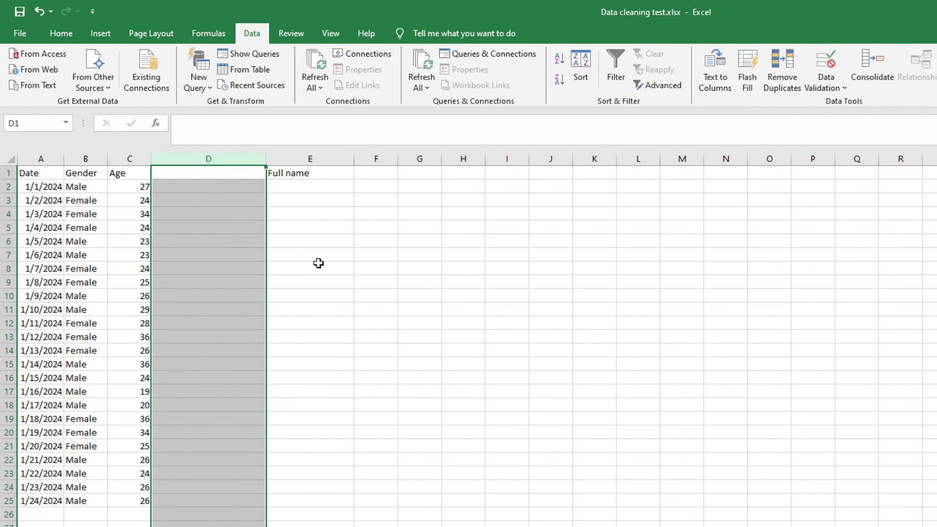
{"action": "key", "text": "ctrl+z"}
{"action": "left_click", "coordinate": [302, 159]}
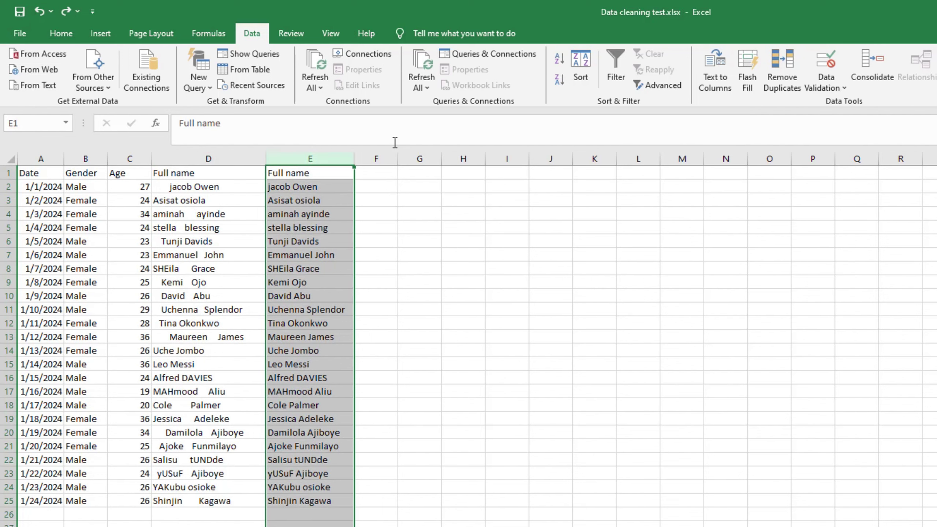
{"action": "left_click_drag", "start_coordinate": [303, 185], "coordinate": [314, 500]}
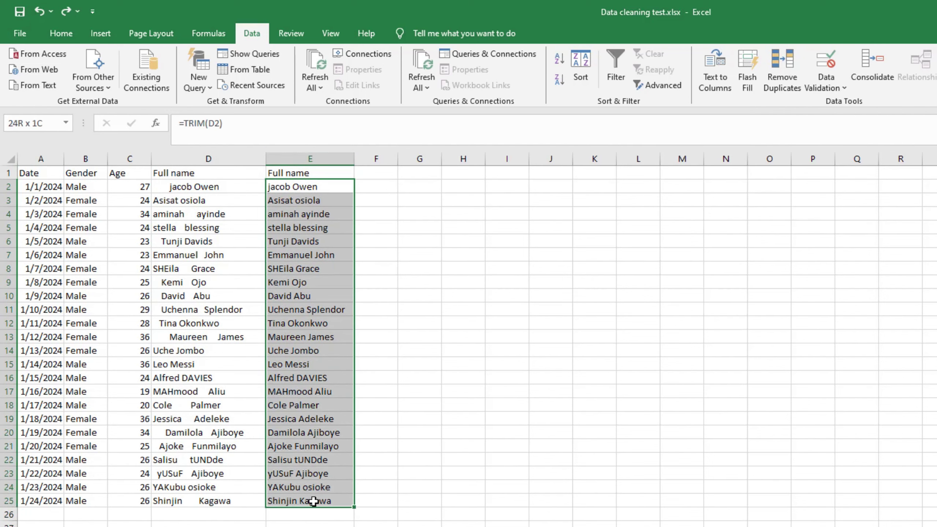
{"action": "key", "text": "ctrl+c"}
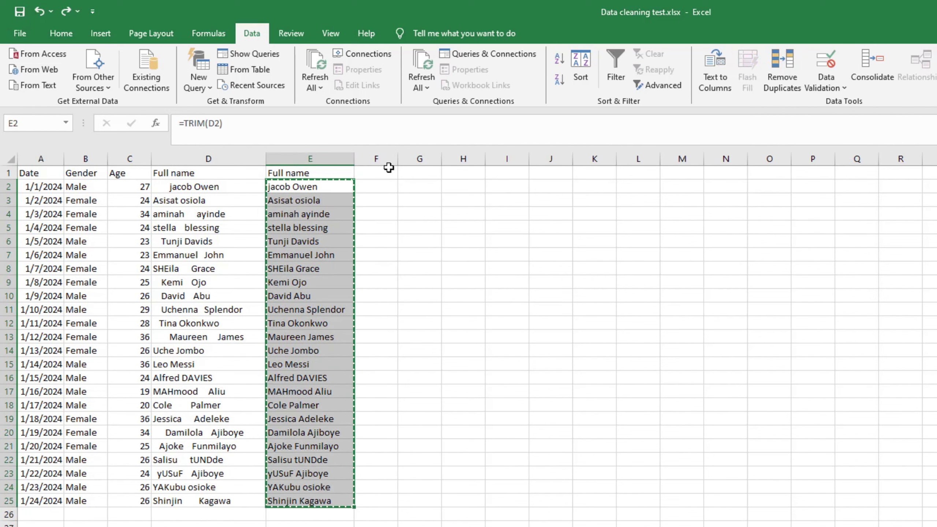
{"action": "left_click", "coordinate": [379, 159]}
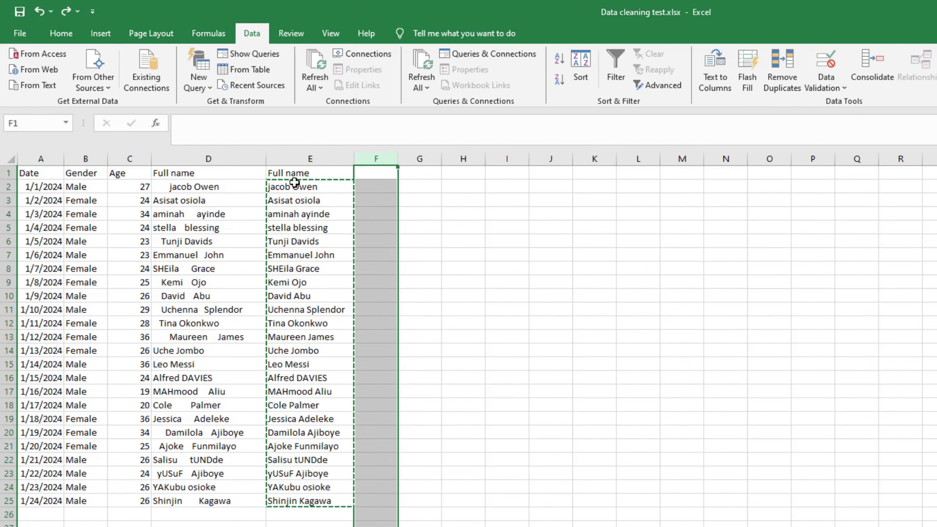
- Copy the trimmed names with their header from E1:E25 and paste them as values only into column F
{"action": "left_click_drag", "start_coordinate": [296, 172], "coordinate": [327, 505]}
{"action": "key", "text": "ctrl+c"}
{"action": "left_click", "coordinate": [376, 159]}
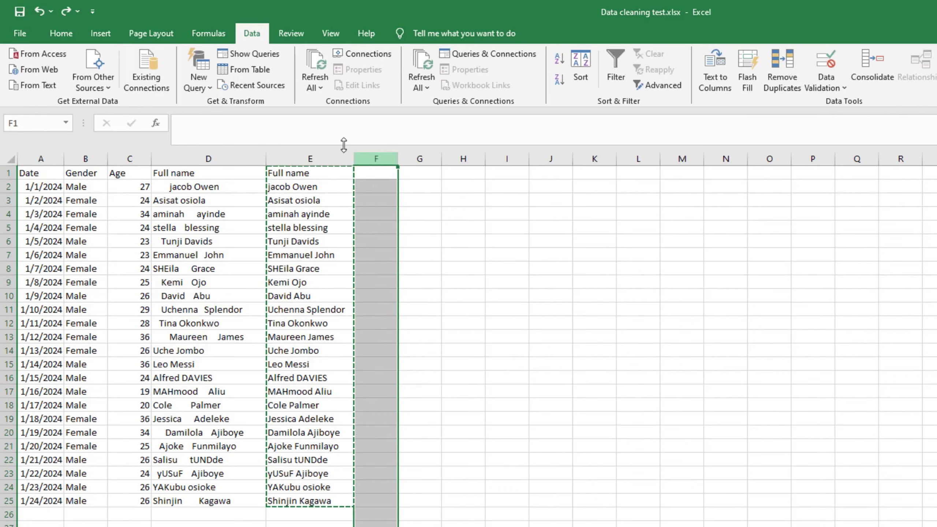
{"action": "left_click", "coordinate": [19, 33]}
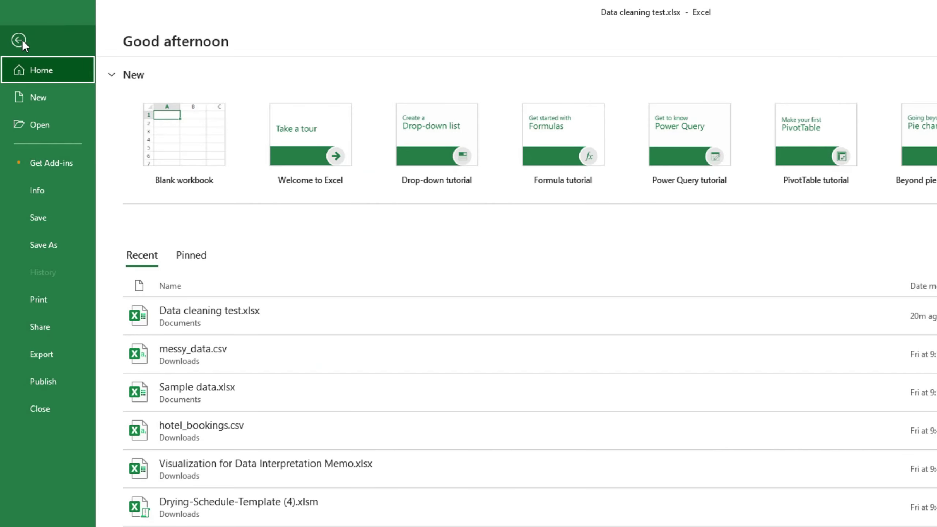
{"action": "left_click", "coordinate": [21, 40]}
{"action": "left_click", "coordinate": [69, 41]}
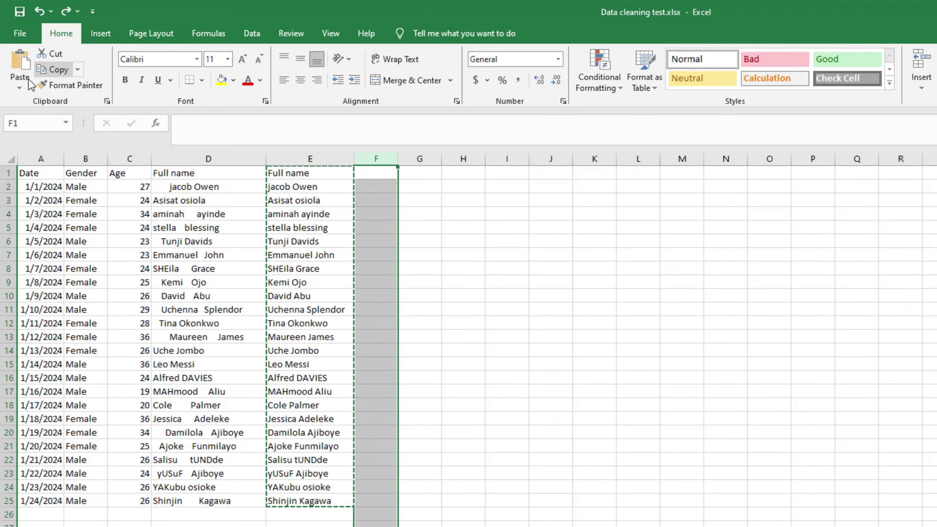
{"action": "left_click", "coordinate": [18, 87]}
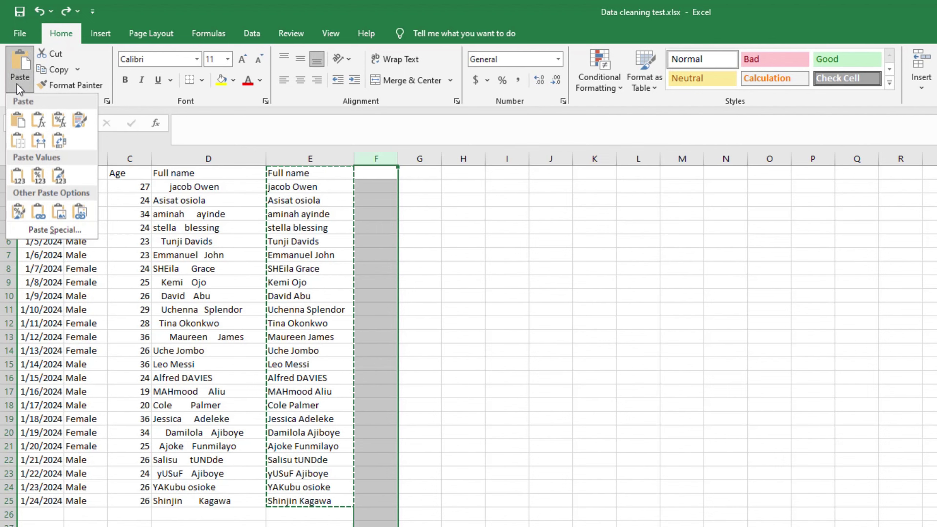
{"action": "left_click", "coordinate": [16, 181]}
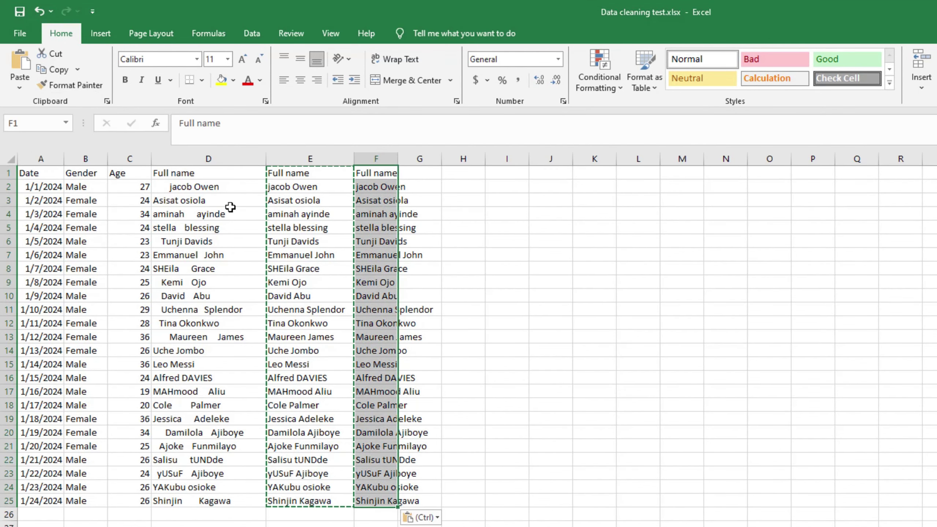
{"action": "left_click", "coordinate": [464, 312]}
- Clear the contents of formula column E and of the original Full name column D
{"action": "left_click", "coordinate": [321, 158]}
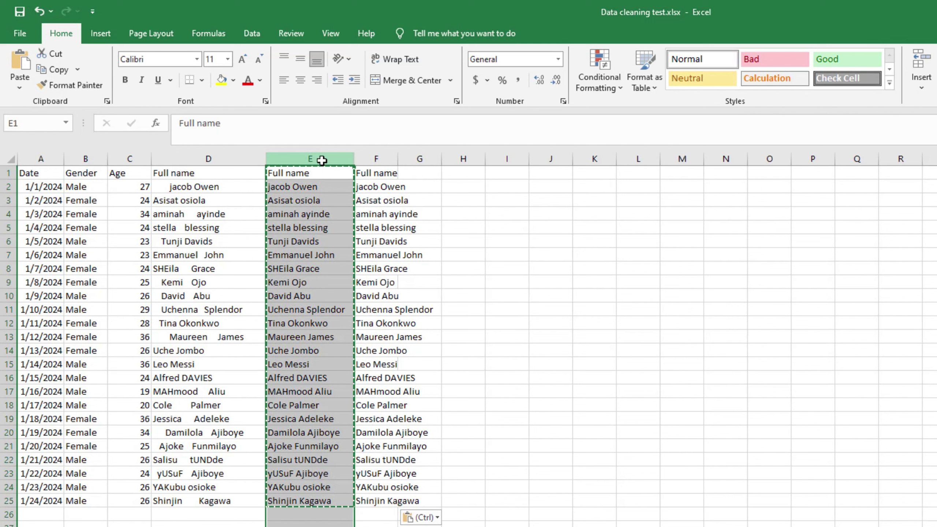
{"action": "key", "text": "Delete"}
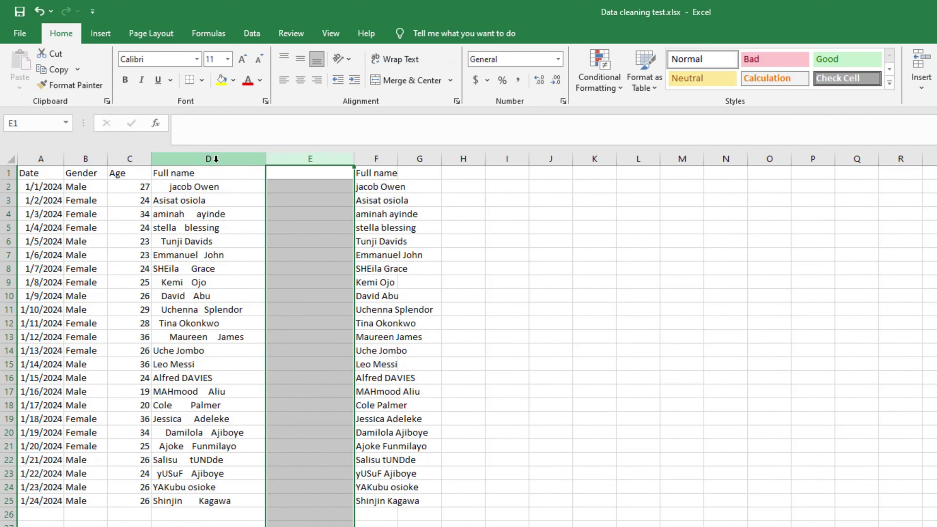
{"action": "left_click", "coordinate": [216, 160]}
{"action": "key", "text": "Delete"}
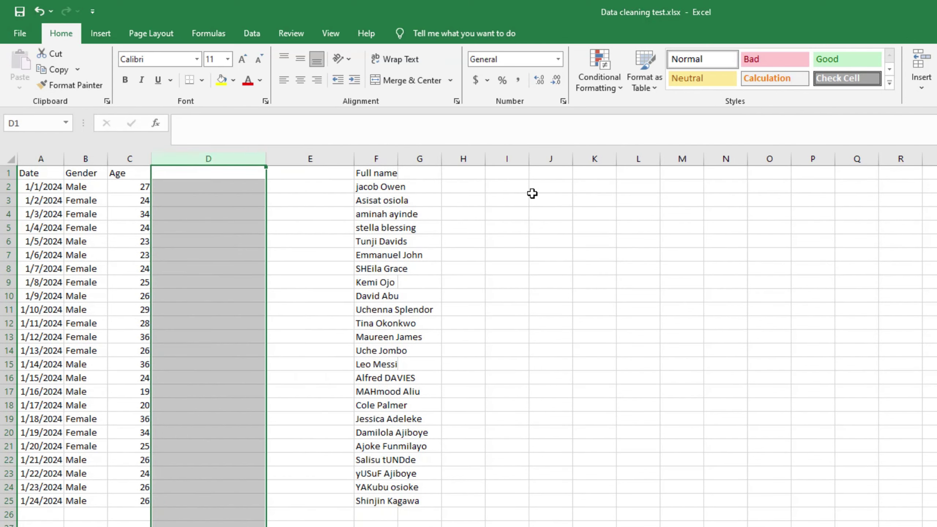
- Move the trimmed Full name column from F to column D and widen column D to fit the names
{"action": "left_click", "coordinate": [380, 157]}
{"action": "key", "text": "ctrl+c"}
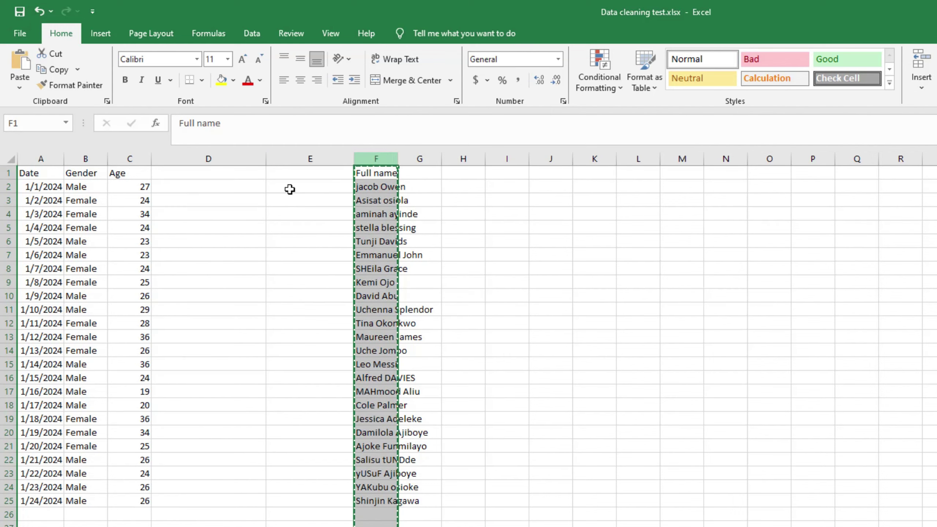
{"action": "left_click", "coordinate": [193, 159]}
{"action": "key", "text": "ctrl+v"}
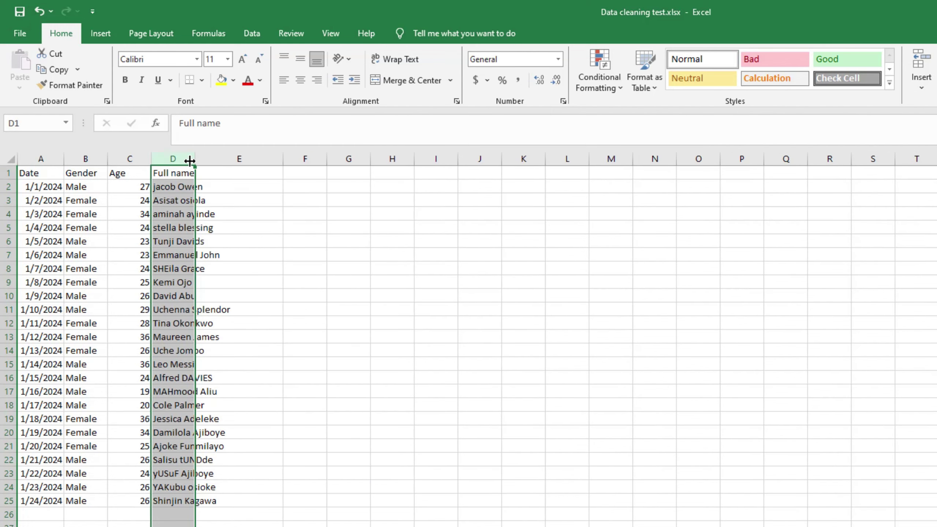
{"action": "left_click_drag", "start_coordinate": [195, 160], "coordinate": [235, 162]}
{"action": "left_click", "coordinate": [350, 226]}
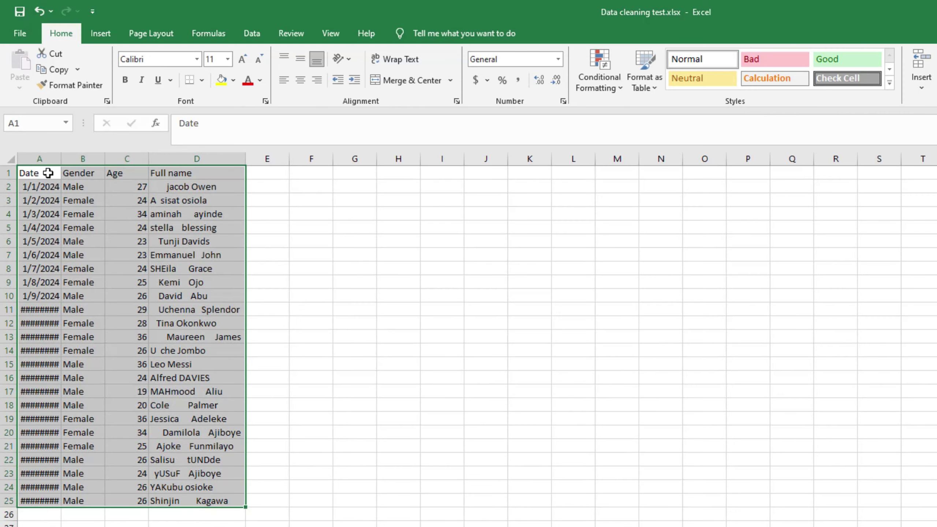
- Autofit the Date column A and clear the untrimmed Full name data from column D
{"action": "double_click", "coordinate": [61, 160]}
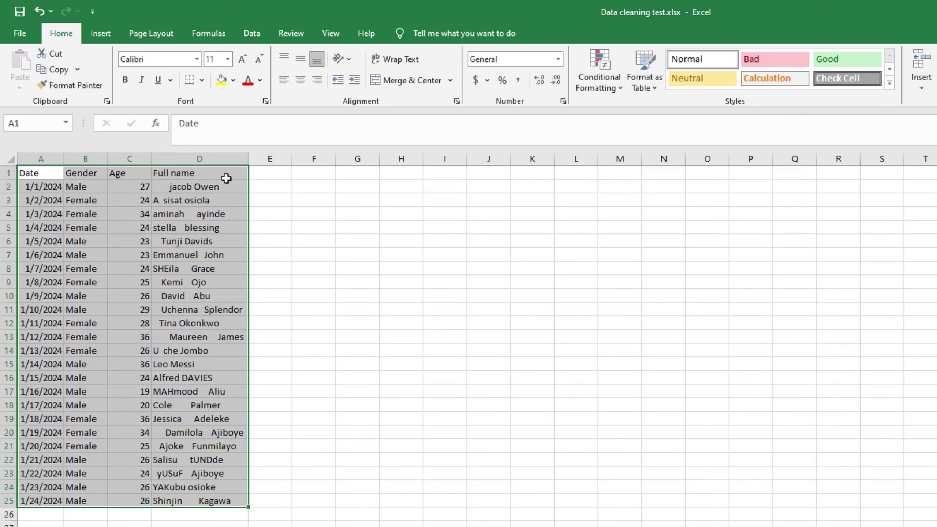
{"action": "left_click", "coordinate": [196, 158]}
{"action": "key", "text": "Delete"}
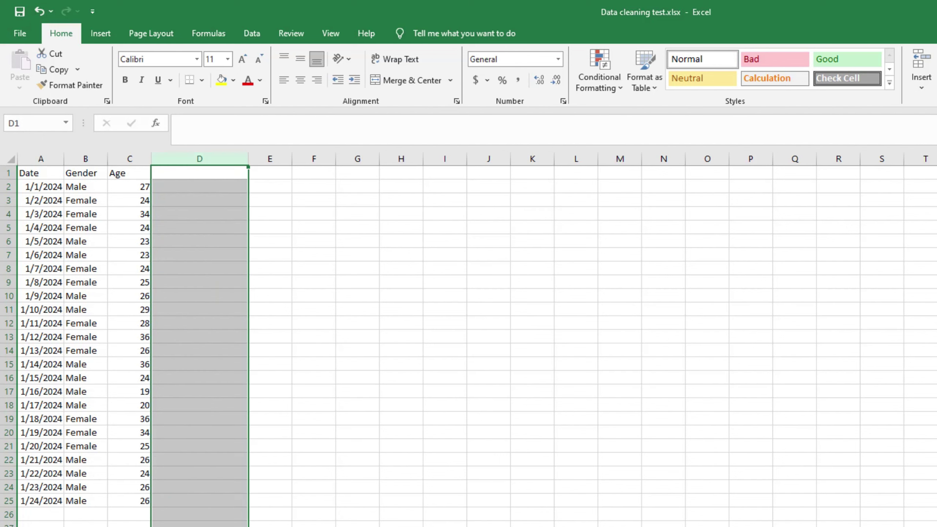
- Copy the already trimmed Full name column D from the cleaned sheet into the emptied column D, and widen the column
{"action": "key", "text": "ctrl+z"}
{"action": "left_click", "coordinate": [214, 158]}
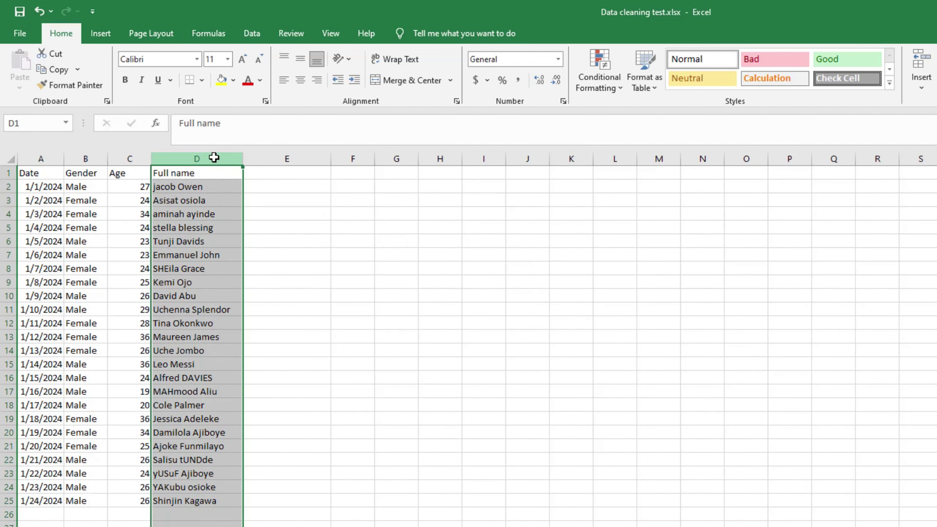
{"action": "key", "text": "ctrl+c"}
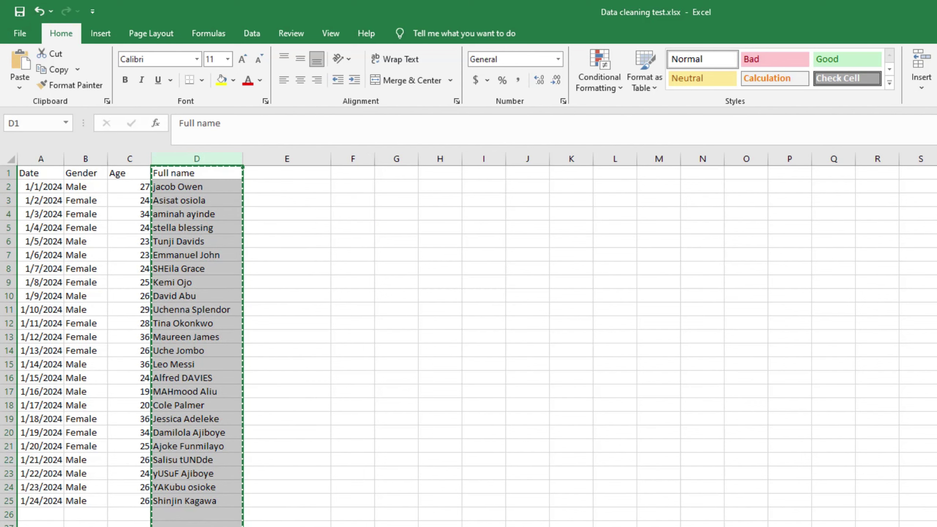
{"action": "key", "text": "ctrl+y"}
{"action": "key", "text": "ctrl+v"}
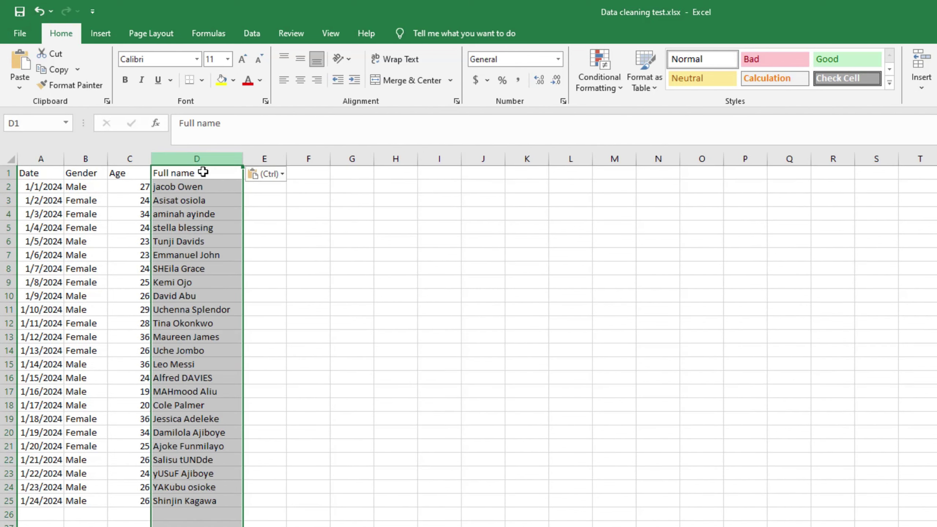
{"action": "left_click", "coordinate": [240, 160]}
{"action": "left_click_drag", "start_coordinate": [240, 160], "coordinate": [253, 162]}
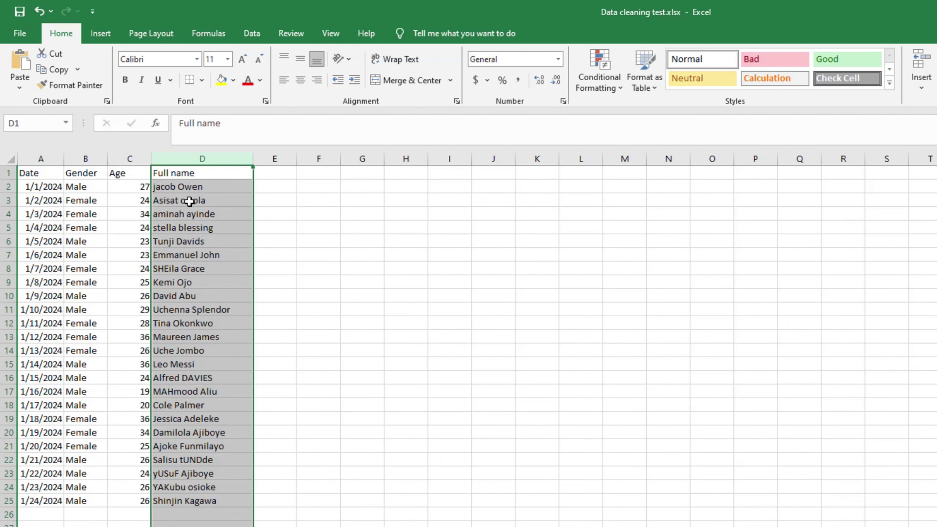
- Add the header "Full name" in cell E1 and widen column E
{"action": "double_click", "coordinate": [284, 174]}
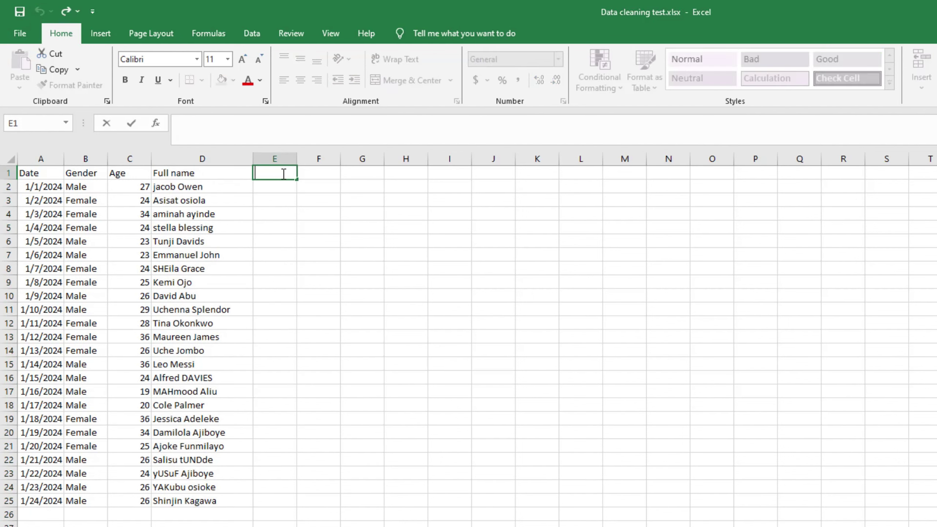
{"action": "type", "text": "Full name"}
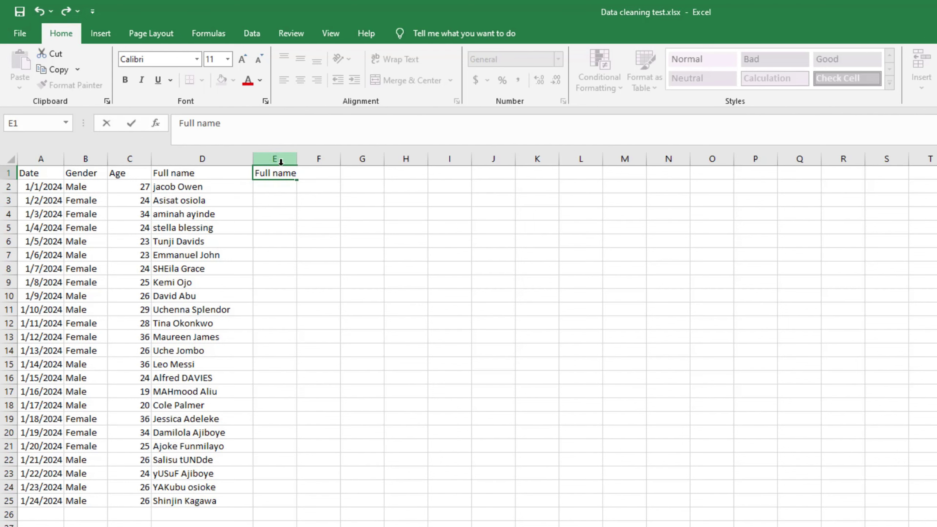
{"action": "left_click", "coordinate": [277, 159]}
{"action": "double_click", "coordinate": [297, 164]}
{"action": "left_click_drag", "start_coordinate": [297, 163], "coordinate": [317, 164]}
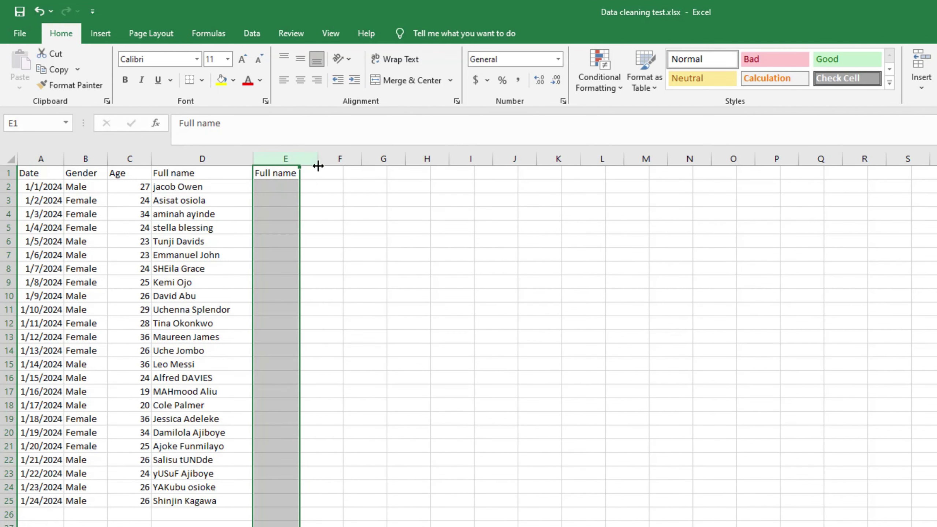
- Enter the formula =LOWER(D2) in cell E2 to convert the first full name to lowercase
{"action": "double_click", "coordinate": [295, 188]}
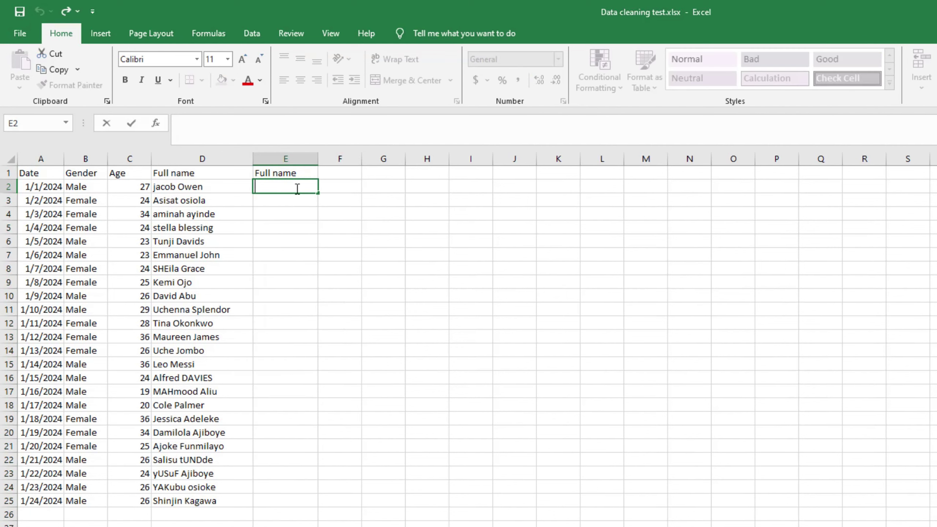
{"action": "type", "text": "="}
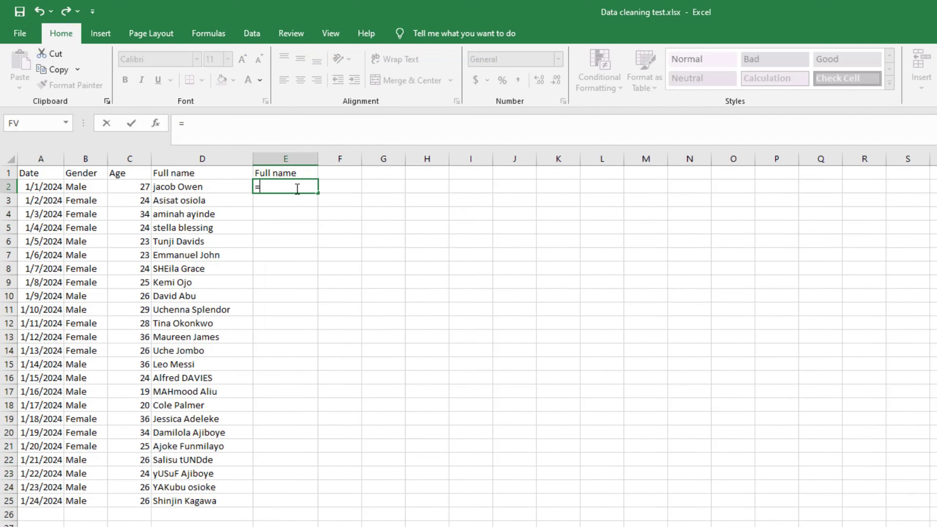
{"action": "type", "text": "lowe"}
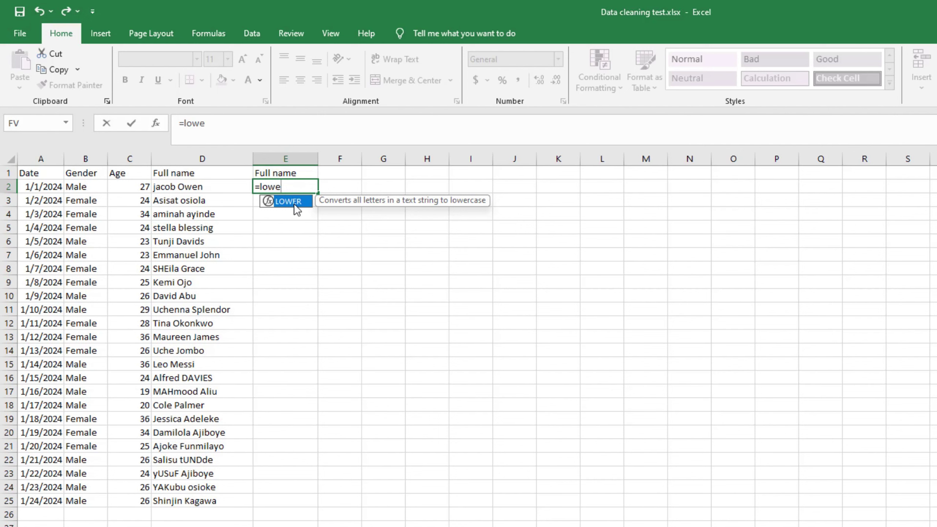
{"action": "double_click", "coordinate": [292, 202]}
{"action": "left_click", "coordinate": [215, 186]}
{"action": "type", "text": ")"}
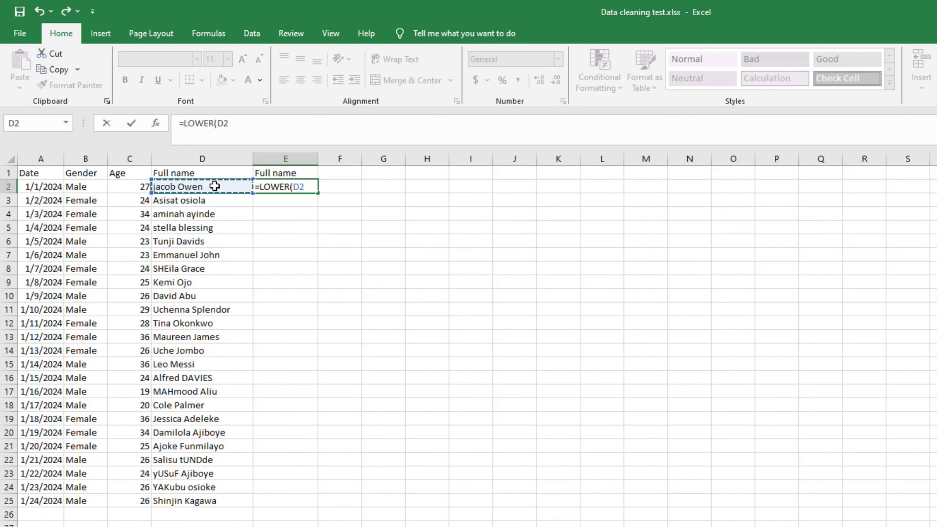
{"action": "key", "text": "Return"}
- Fill the LOWER formula down column E to row 25 and widen the column to fit the names
{"action": "left_click", "coordinate": [317, 189]}
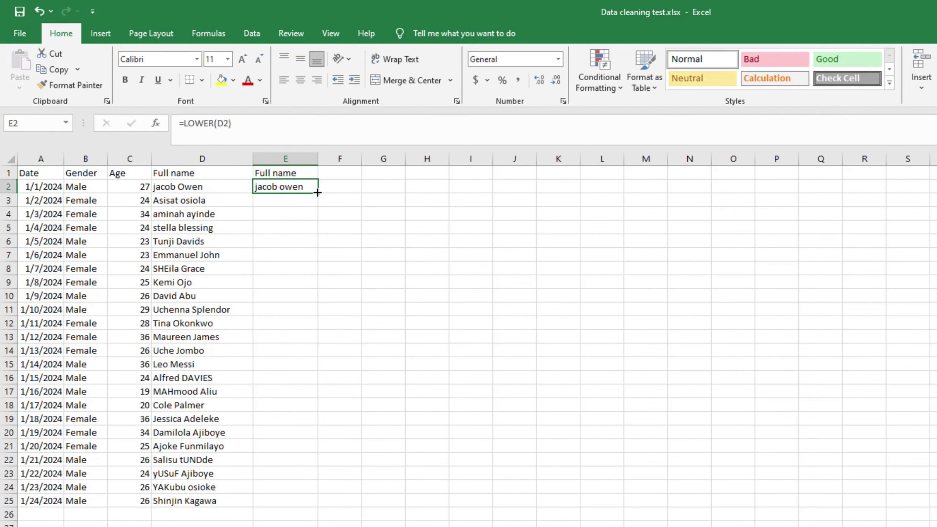
{"action": "double_click", "coordinate": [318, 192]}
{"action": "left_click_drag", "start_coordinate": [318, 159], "coordinate": [347, 162]}
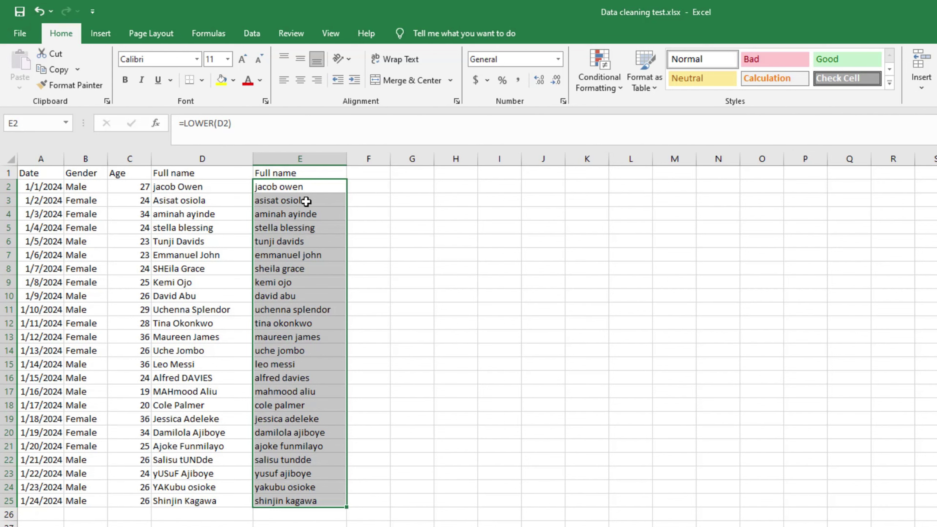
- Add the header "FULL NAME" in cell F1 and autofit column F
{"action": "left_click", "coordinate": [370, 174]}
{"action": "double_click", "coordinate": [370, 174]}
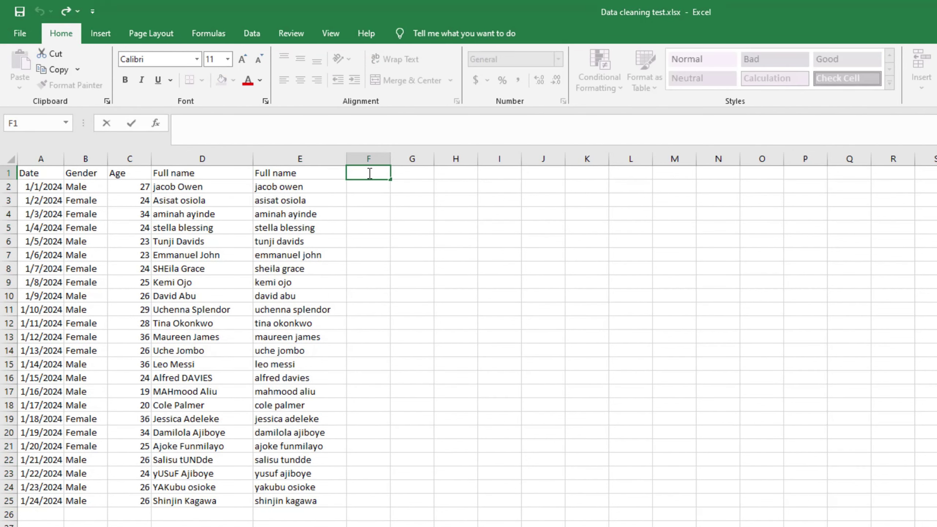
{"action": "type", "text": "ULL NAME"}
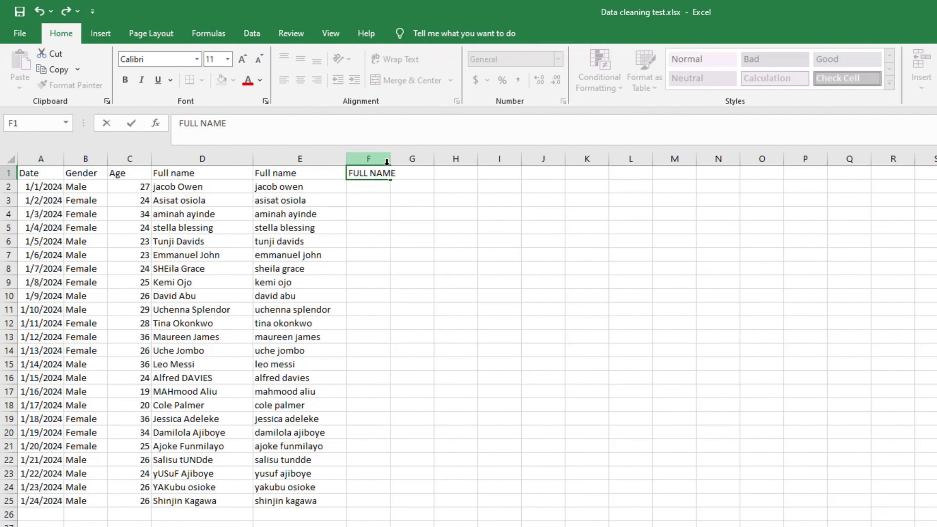
{"action": "left_click", "coordinate": [384, 159]}
{"action": "double_click", "coordinate": [390, 159]}
- Change the header in cell E1 to all lowercase, "full name"
{"action": "left_click", "coordinate": [262, 185]}
{"action": "key", "text": "ctrl+Down"}
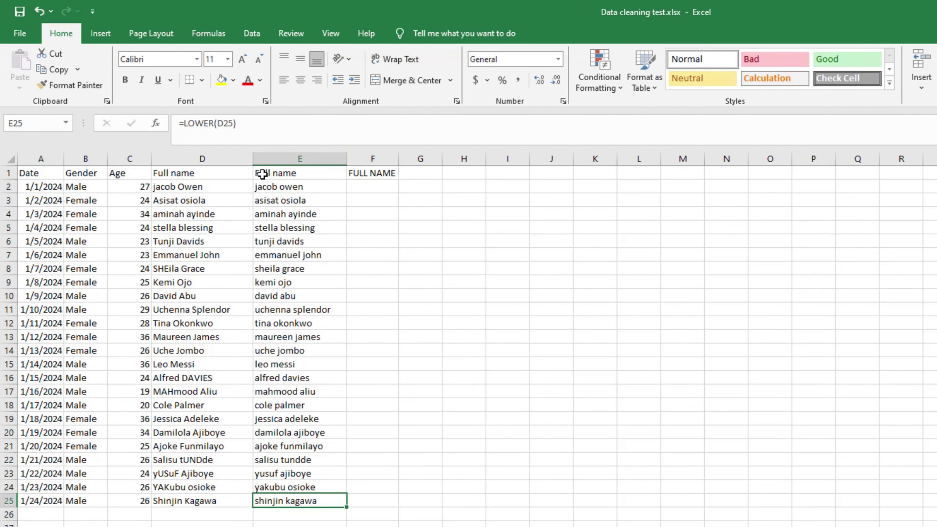
{"action": "key", "text": "ctrl+Up"}
{"action": "double_click", "coordinate": [262, 173]}
{"action": "left_click", "coordinate": [260, 173]}
{"action": "key", "text": "BackSpace"}
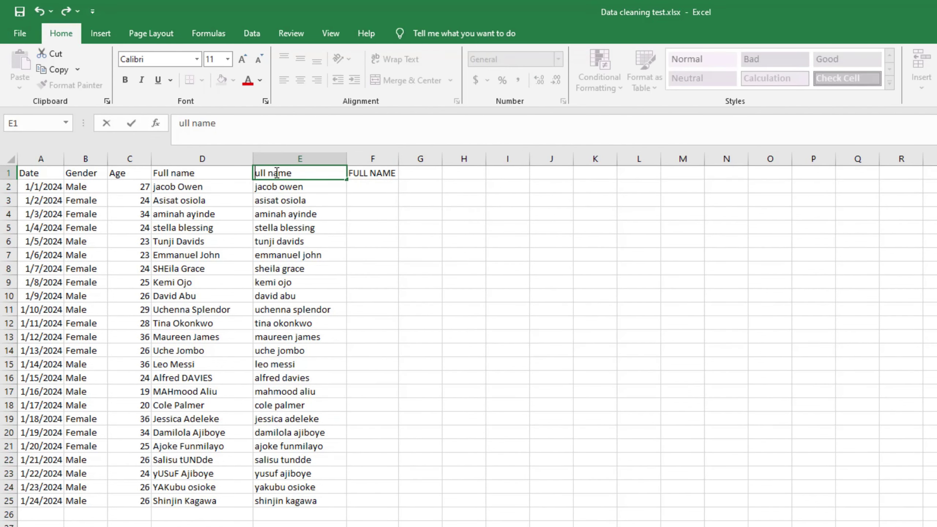
{"action": "type", "text": "F"}
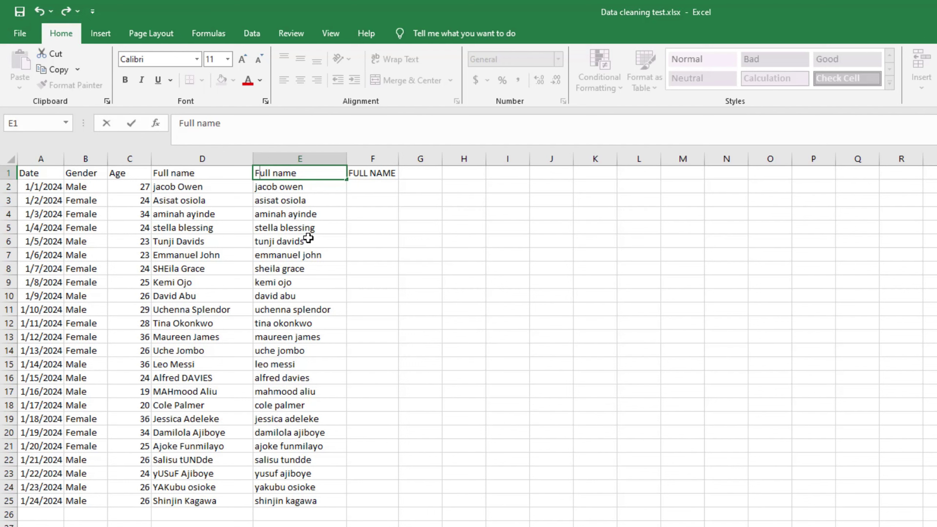
{"action": "key", "text": "BackSpace"}
{"action": "type", "text": "f"}
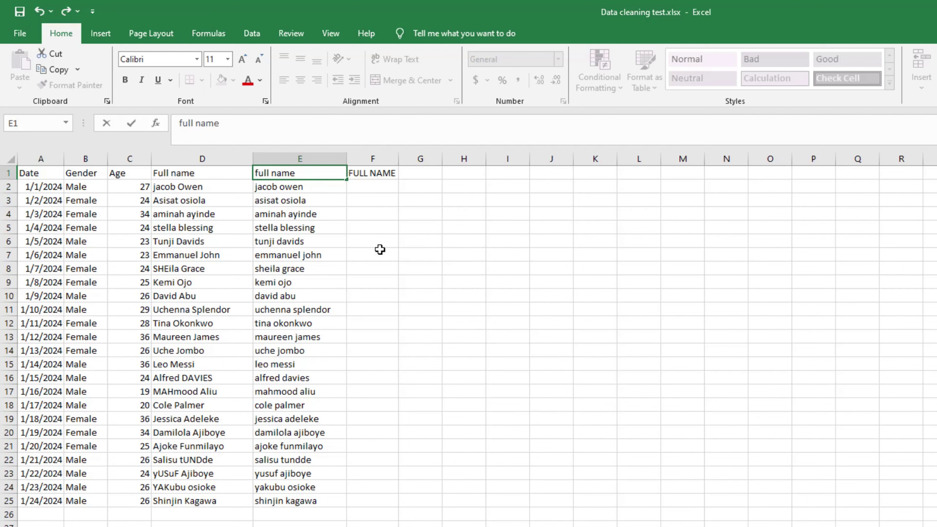
- Enter the formula =UPPER(D2) in cell F2 to convert the first full name to uppercase
{"action": "left_click", "coordinate": [383, 187]}
{"action": "type", "text": "=u"}
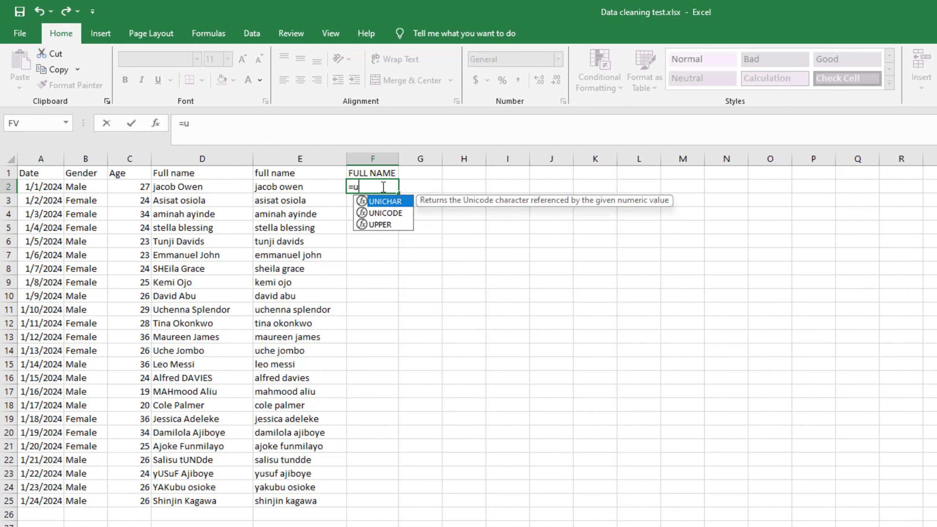
{"action": "left_click", "coordinate": [392, 222]}
{"action": "double_click", "coordinate": [393, 222]}
{"action": "left_click", "coordinate": [203, 191]}
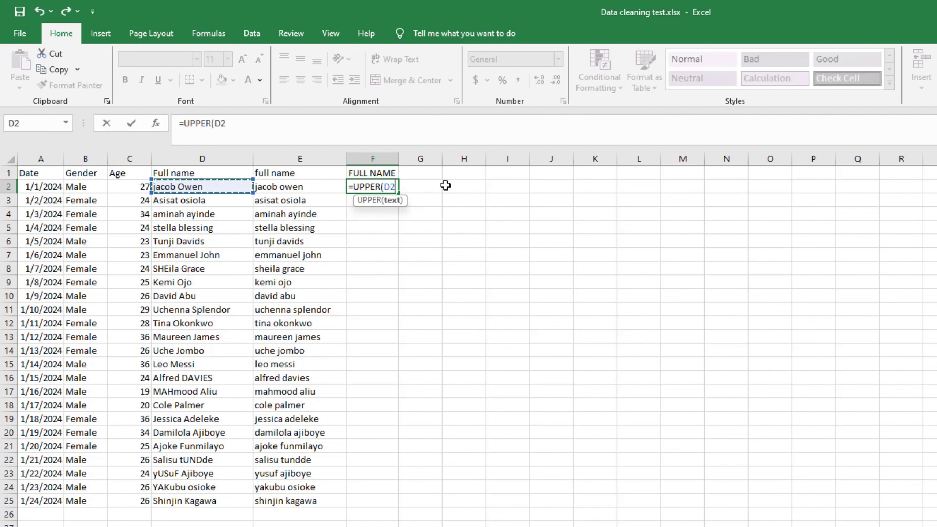
{"action": "type", "text": ")"}
{"action": "key", "text": "Return"}
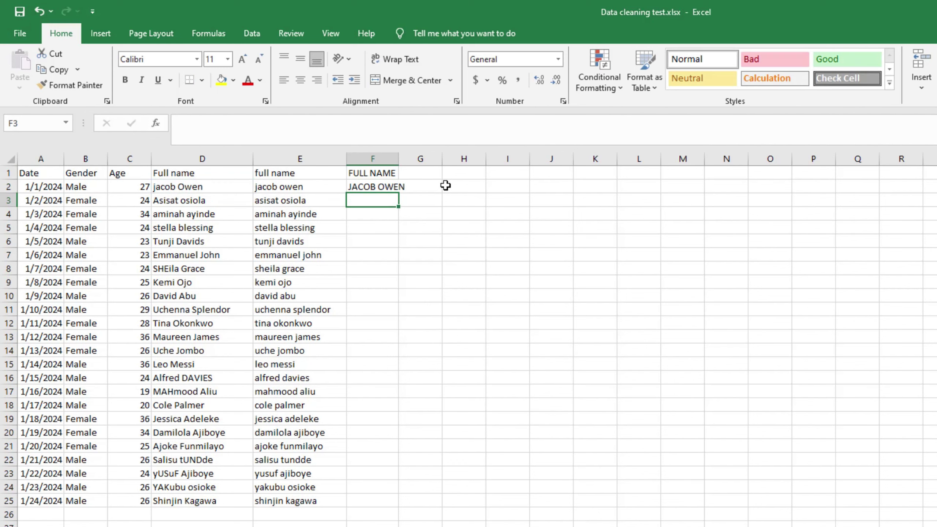
- Fill the UPPER formula down column F to row 25 and widen the column for the names
{"action": "double_click", "coordinate": [399, 159]}
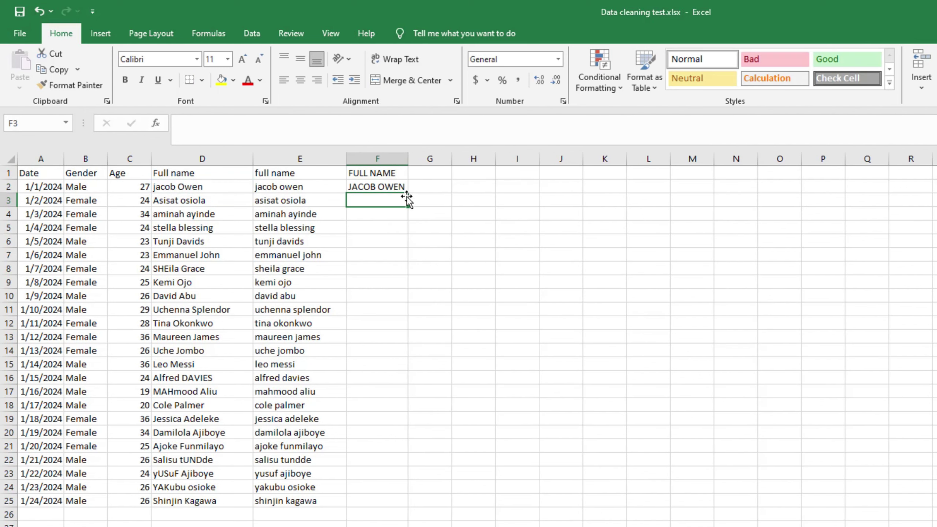
{"action": "left_click", "coordinate": [406, 187]}
{"action": "left_click_drag", "start_coordinate": [407, 194], "coordinate": [408, 502]}
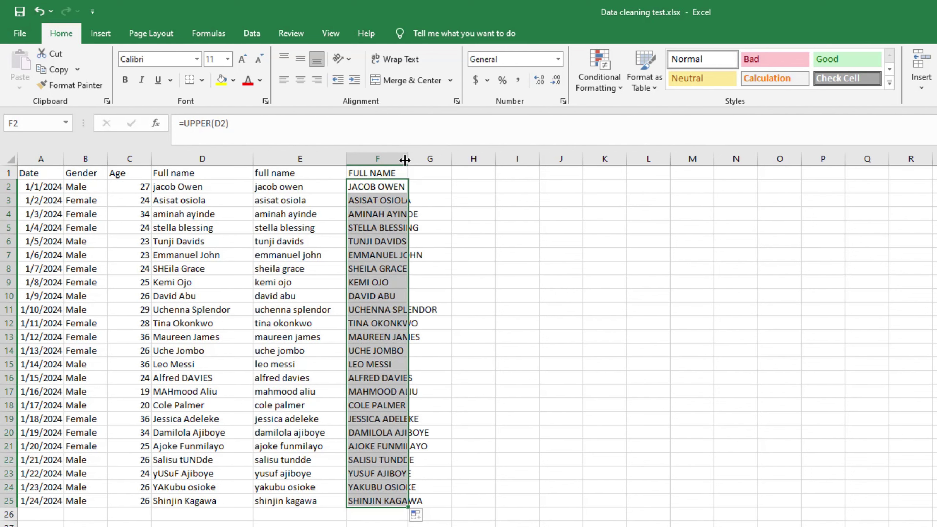
{"action": "left_click_drag", "start_coordinate": [409, 159], "coordinate": [429, 160]}
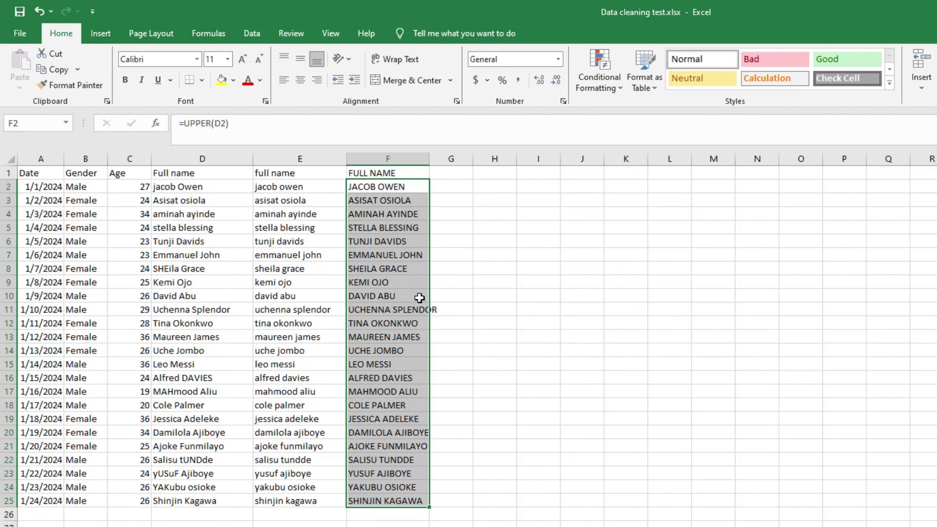
- Add the header "Full Name" in cell G1 and widen column G
{"action": "left_click", "coordinate": [448, 159]}
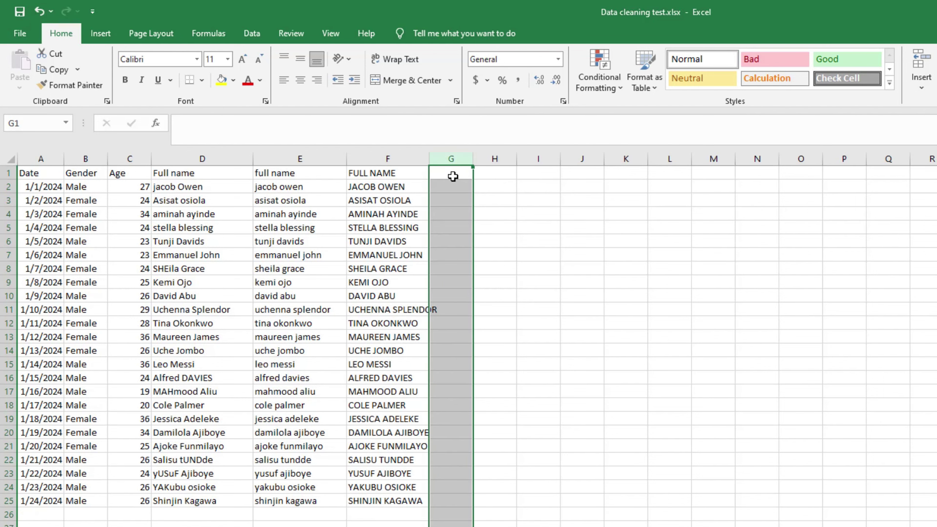
{"action": "left_click", "coordinate": [453, 176]}
{"action": "double_click", "coordinate": [453, 176]}
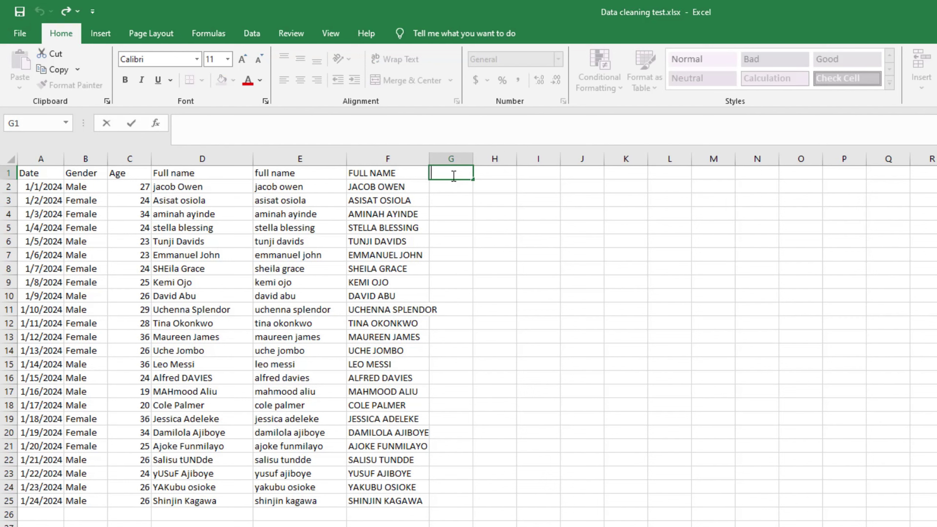
{"action": "type", "text": "Full Name"}
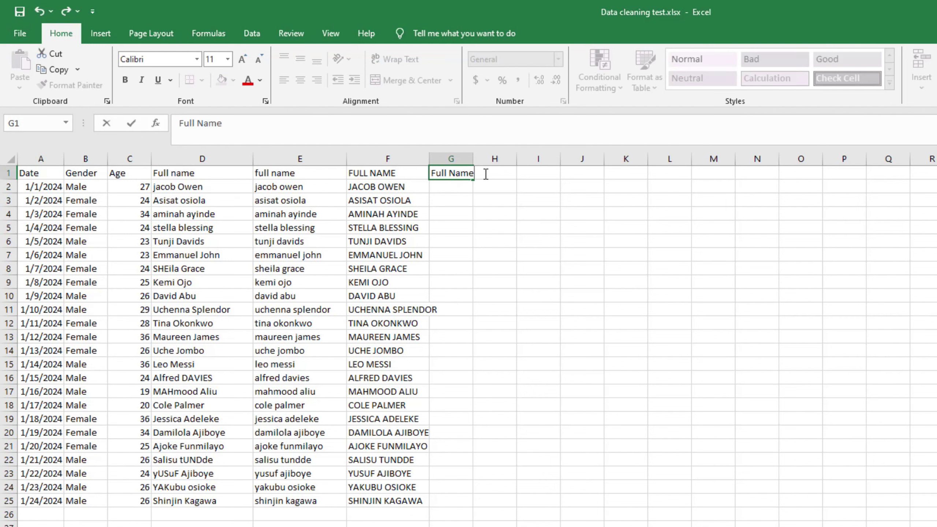
{"action": "left_click", "coordinate": [470, 159]}
{"action": "double_click", "coordinate": [473, 159]}
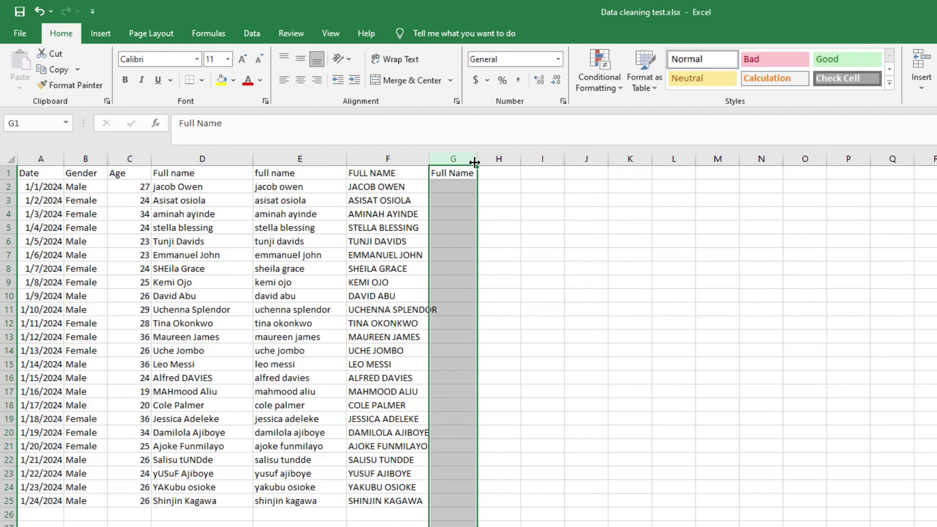
{"action": "left_click_drag", "start_coordinate": [475, 163], "coordinate": [499, 162]}
- Enter the formula =PROPER(D2) in cell G2 to convert the first full name to proper case
{"action": "double_click", "coordinate": [483, 186]}
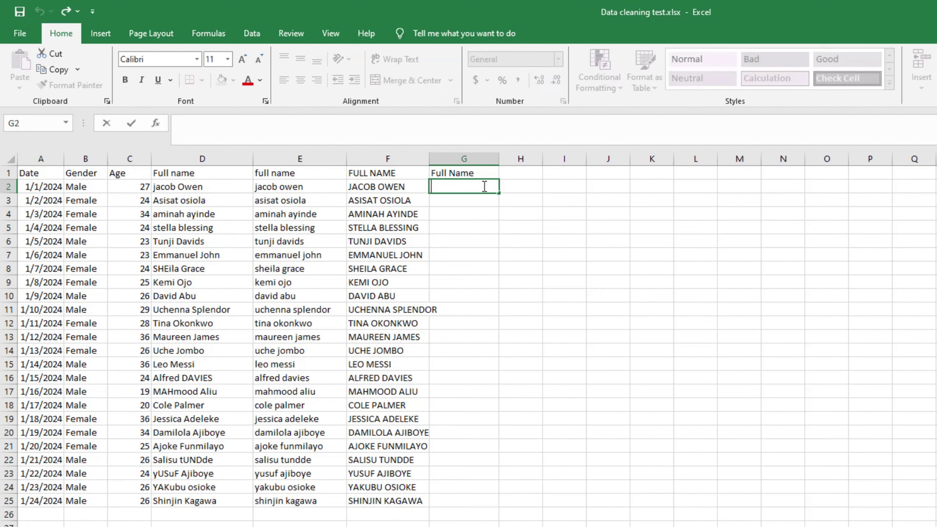
{"action": "type", "text": "="}
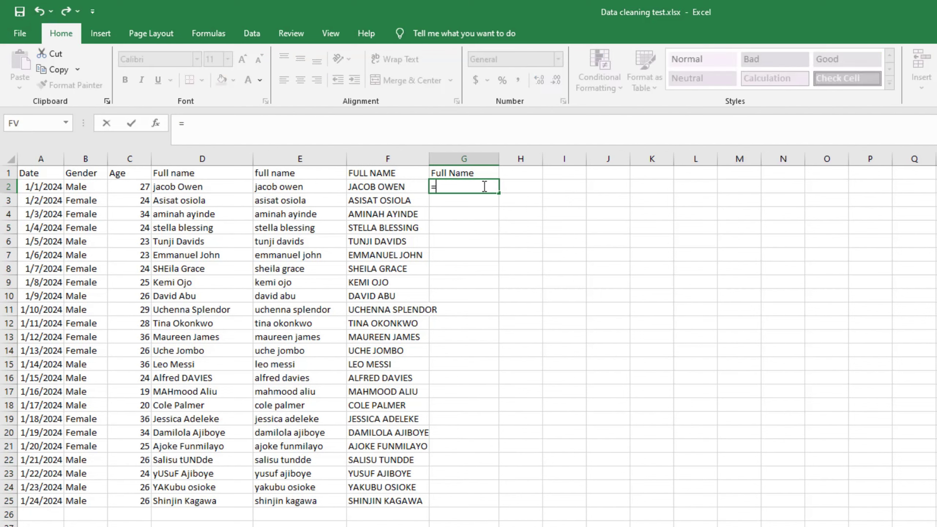
{"action": "type", "text": "proper"}
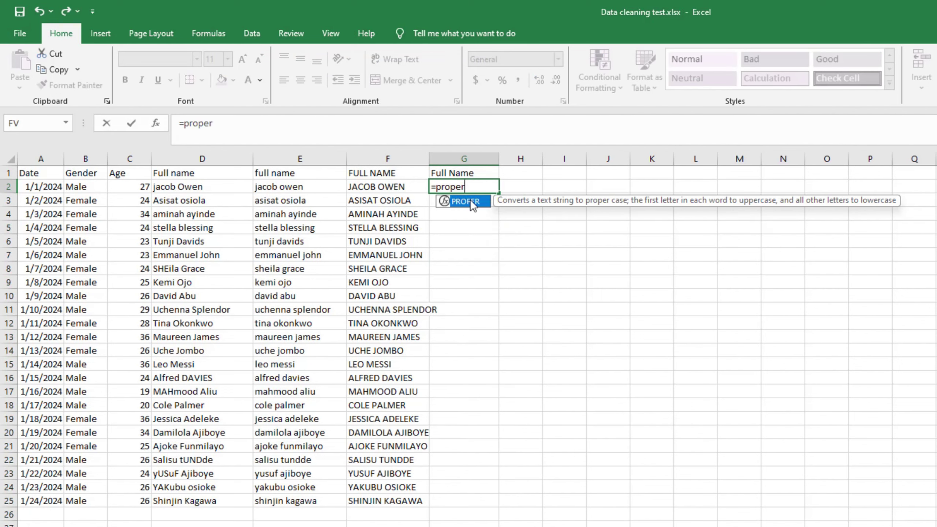
{"action": "double_click", "coordinate": [474, 204]}
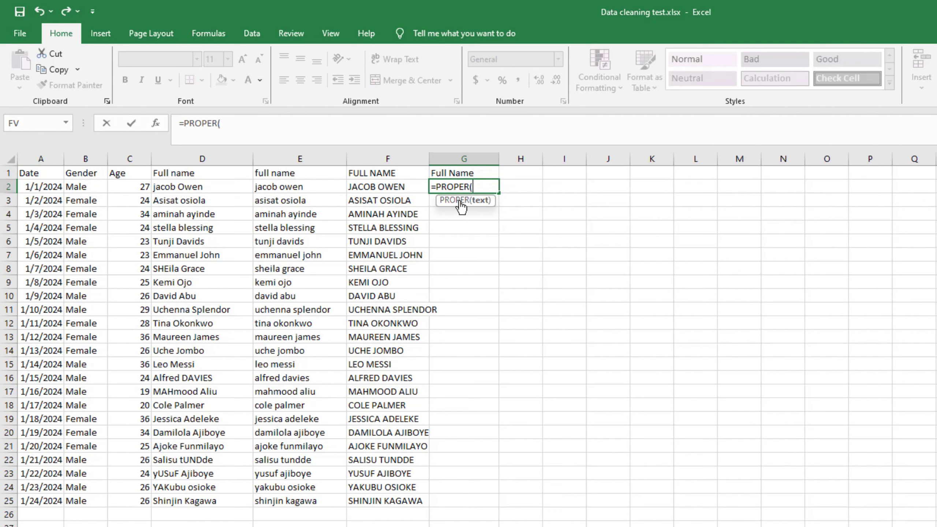
{"action": "left_click", "coordinate": [222, 191]}
{"action": "key", "text": "Return"}
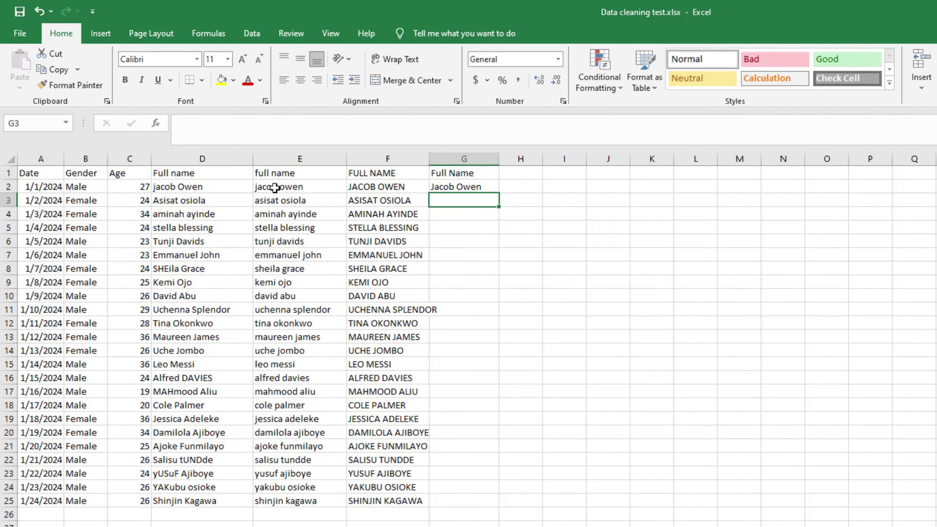
- Fill the PROPER formula down column G to row 25 and widen the column to fit the names
{"action": "left_click", "coordinate": [474, 188]}
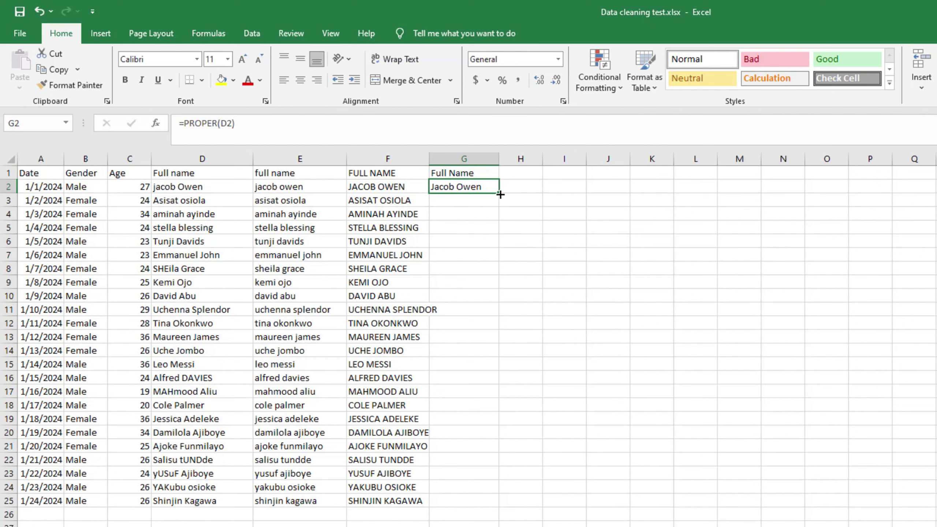
{"action": "double_click", "coordinate": [499, 193]}
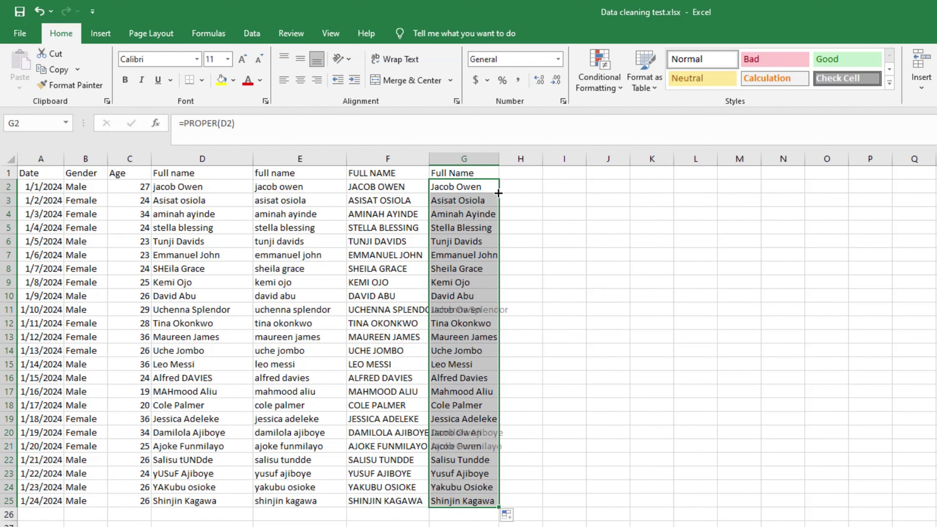
{"action": "left_click_drag", "start_coordinate": [498, 158], "coordinate": [527, 159]}
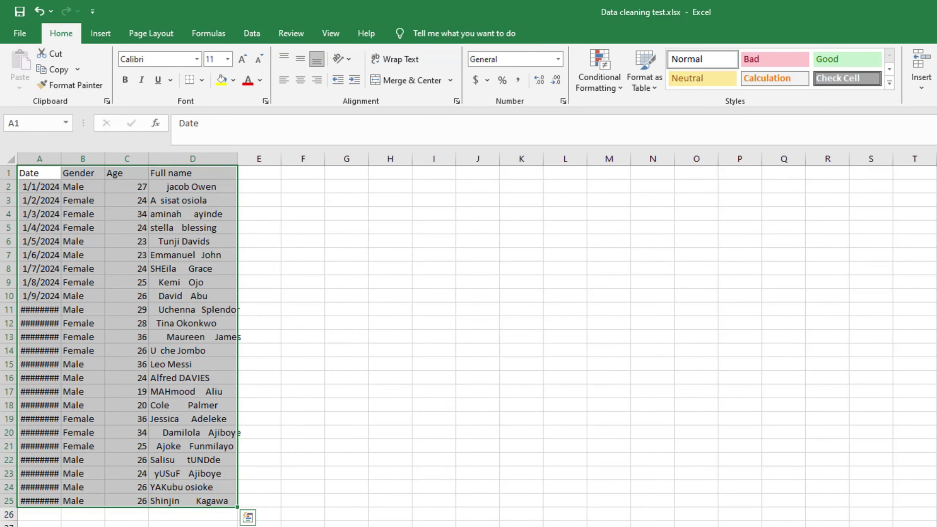
- Fit the Date column's width to its contents and clear the uncleaned full names from column D
{"action": "double_click", "coordinate": [59, 163]}
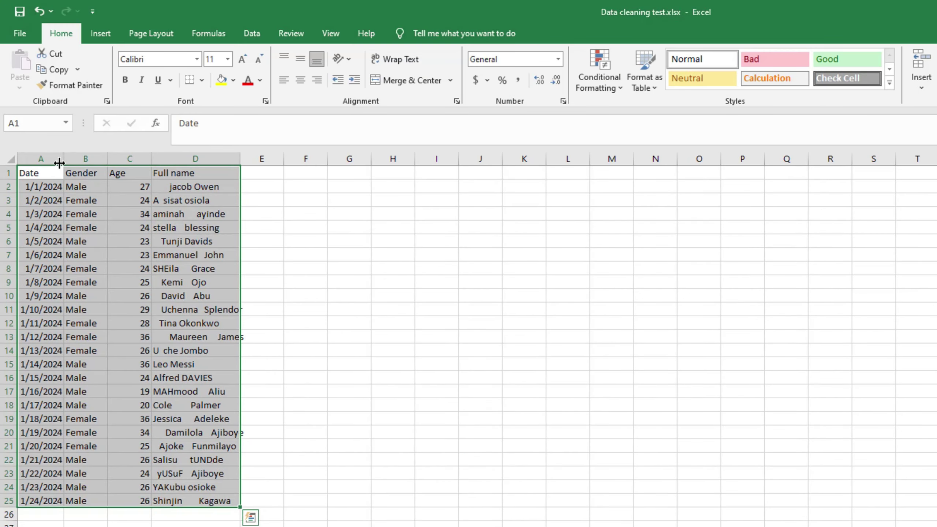
{"action": "left_click", "coordinate": [198, 159]}
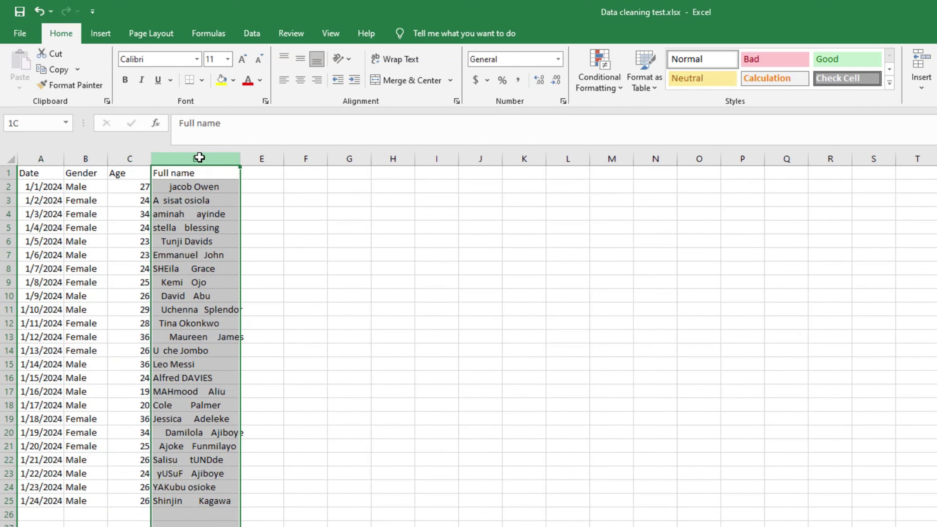
{"action": "key", "text": "Delete"}
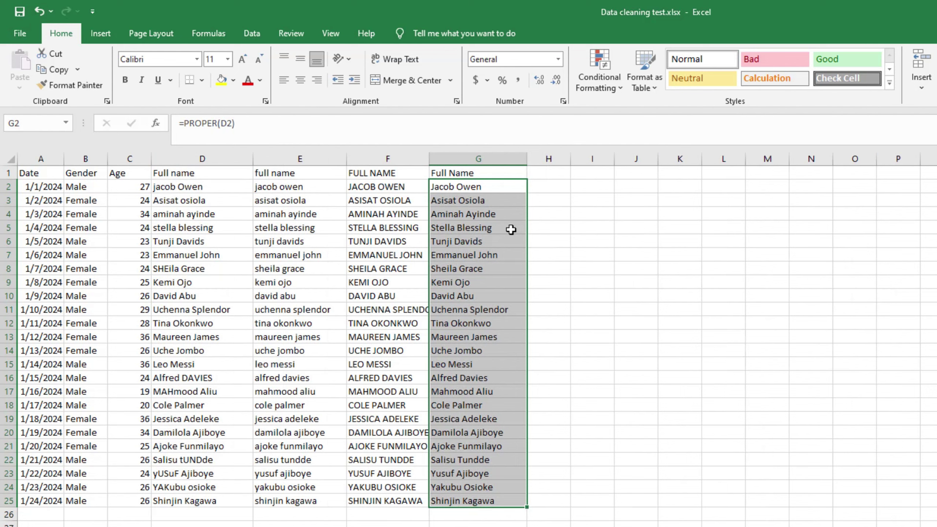
- Copy the proper-case Full Name column G into the emptied column D as values only, and widen column D
{"action": "left_click", "coordinate": [514, 158]}
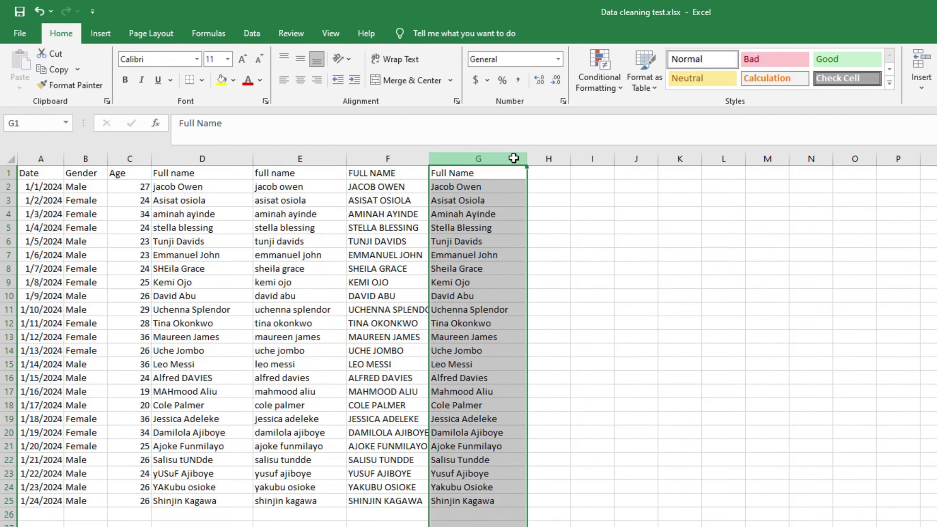
{"action": "key", "text": "ctrl+c"}
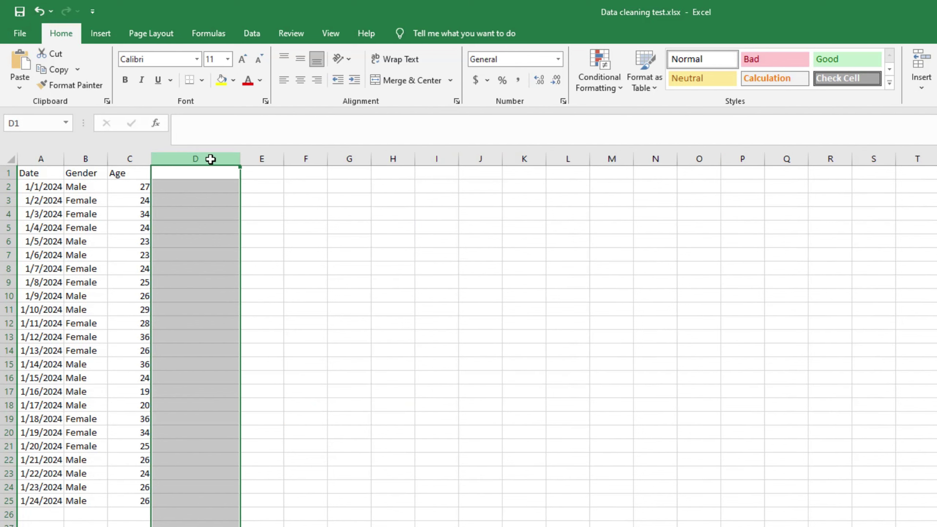
{"action": "key", "text": "ctrl+v"}
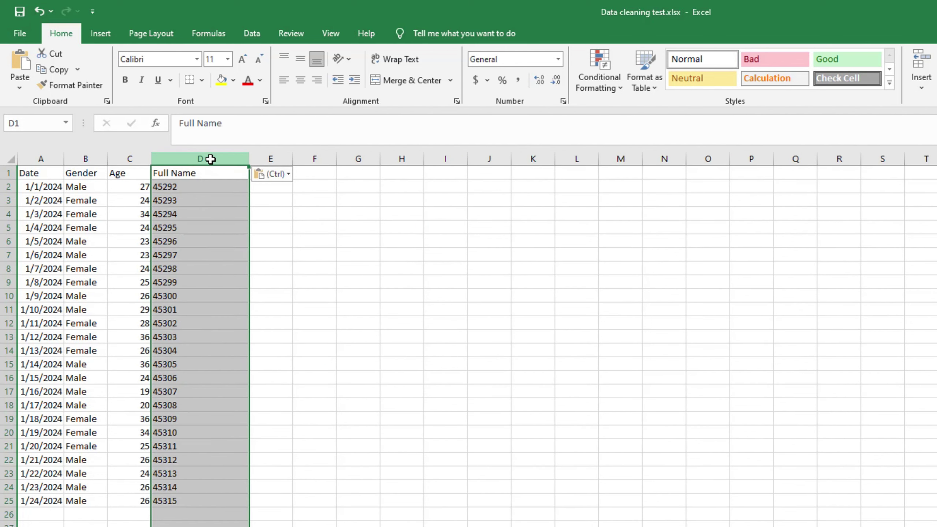
{"action": "key", "text": "ctrl+z"}
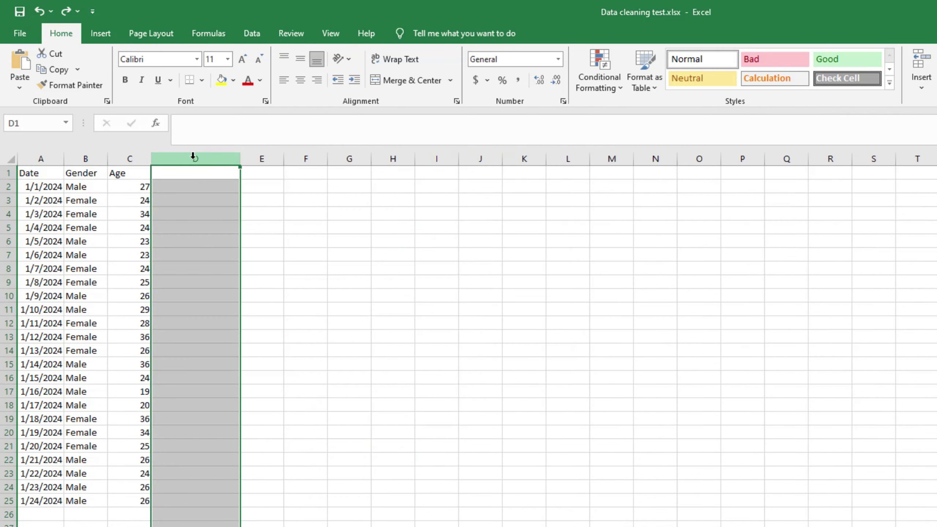
{"action": "right_click", "coordinate": [193, 157]}
{"action": "left_click", "coordinate": [243, 242]}
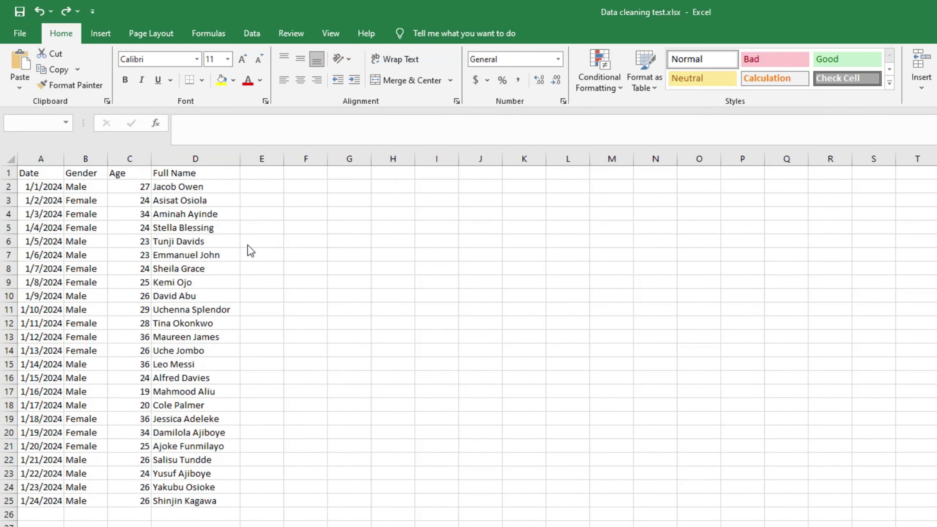
{"action": "left_click_drag", "start_coordinate": [240, 159], "coordinate": [264, 160]}
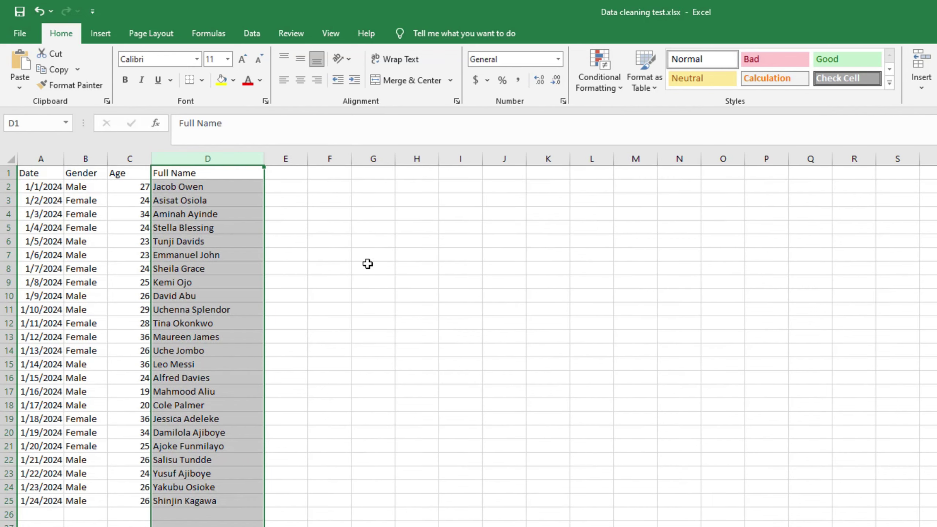
{"action": "left_click", "coordinate": [421, 336]}
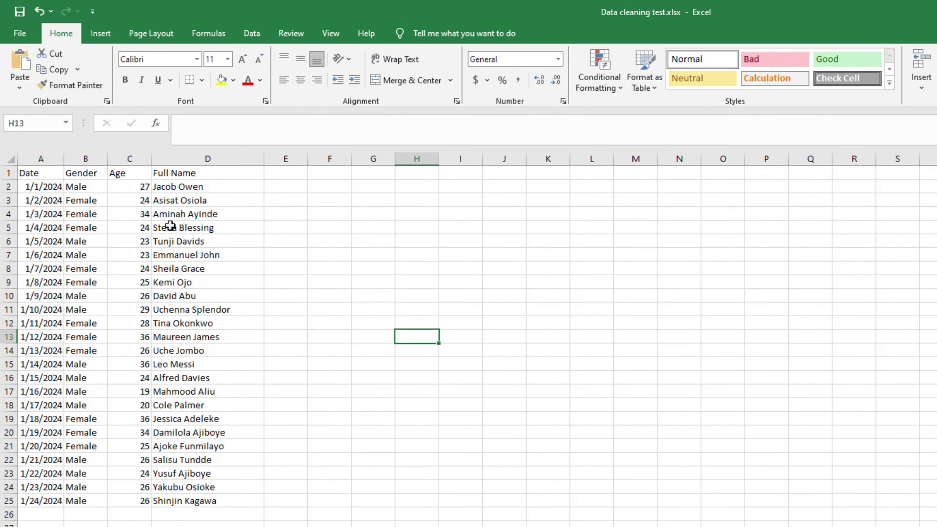
{"action": "left_click", "coordinate": [272, 186]}
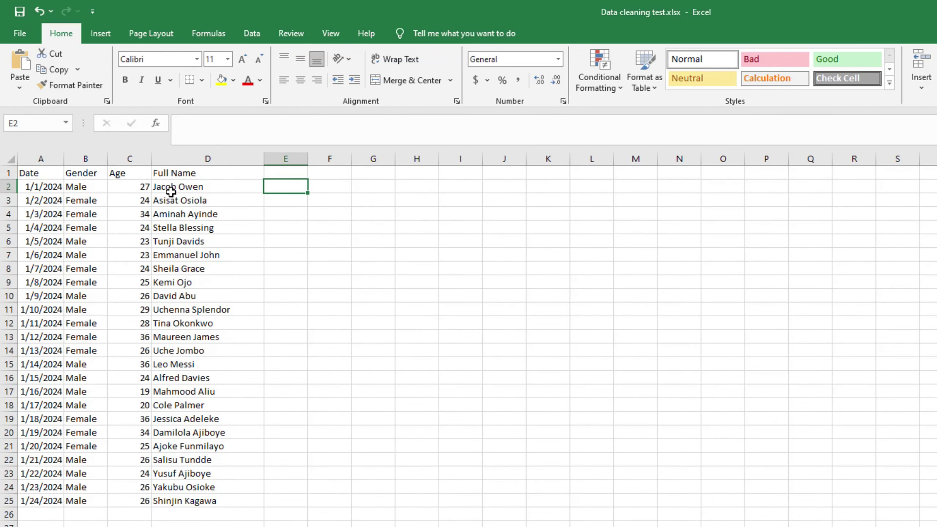
{"action": "type", "text": "J"}
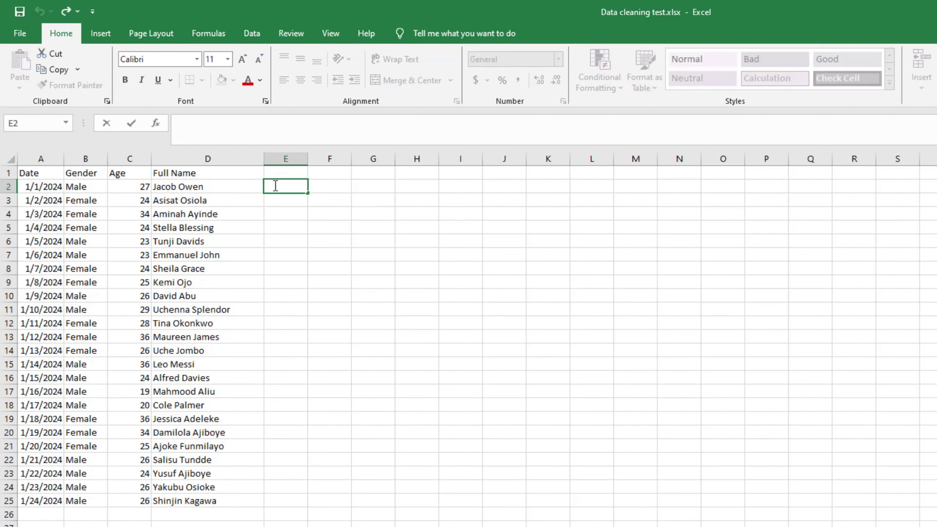
{"action": "type", "text": "acob"}
{"action": "left_click", "coordinate": [327, 187]}
{"action": "type", "text": "ow"}
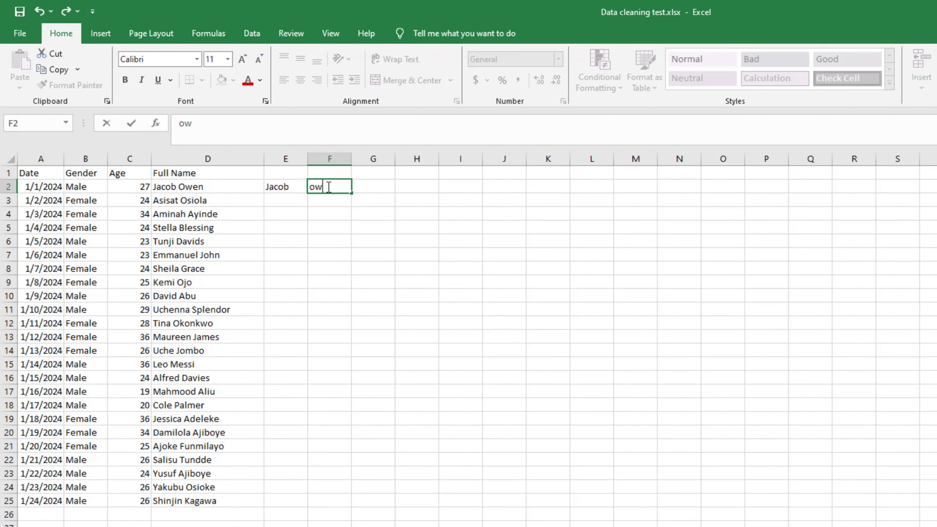
{"action": "type", "text": "en"}
{"action": "key", "text": "BackSpace"}
{"action": "key", "text": "BackSpace"}
{"action": "key", "text": "BackSpace"}
{"action": "key", "text": "BackSpace"}
{"action": "left_click", "coordinate": [288, 183]}
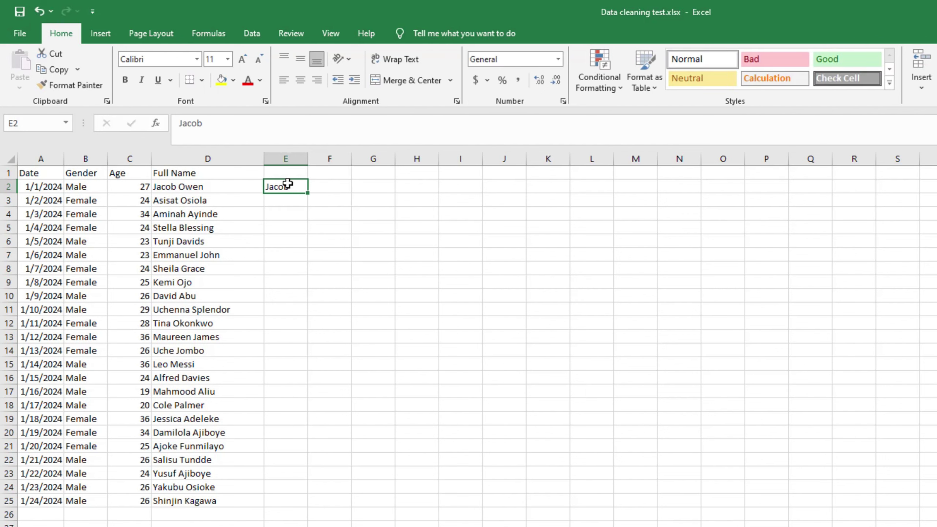
{"action": "key", "text": "Delete"}
- Set Text to Columns for D1:D25 to Delimited with Space added as a delimiter, and close the wizard without splitting
{"action": "left_click_drag", "start_coordinate": [172, 173], "coordinate": [236, 498]}
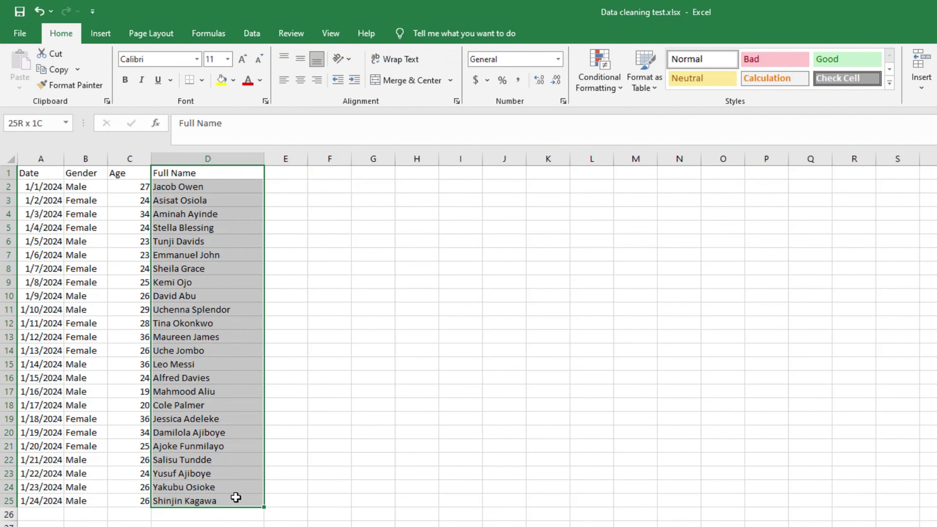
{"action": "left_click", "coordinate": [252, 33]}
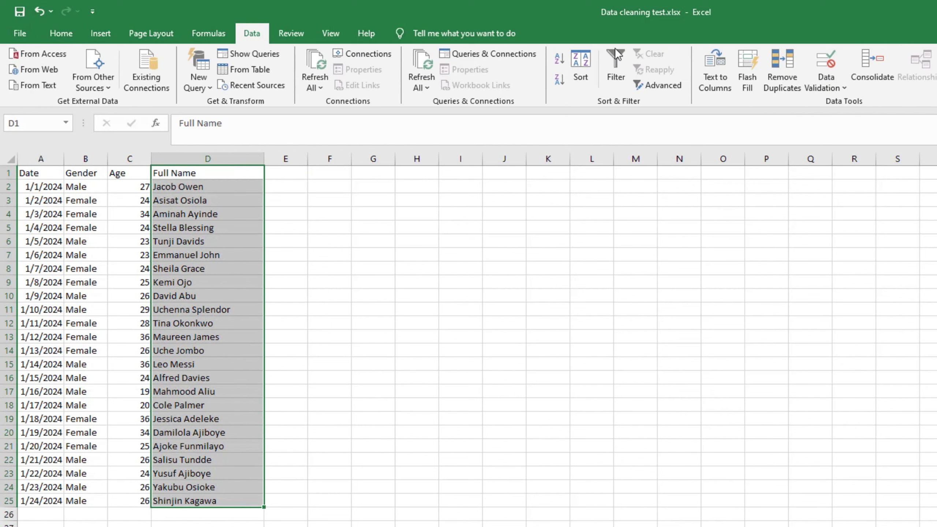
{"action": "left_click", "coordinate": [709, 82]}
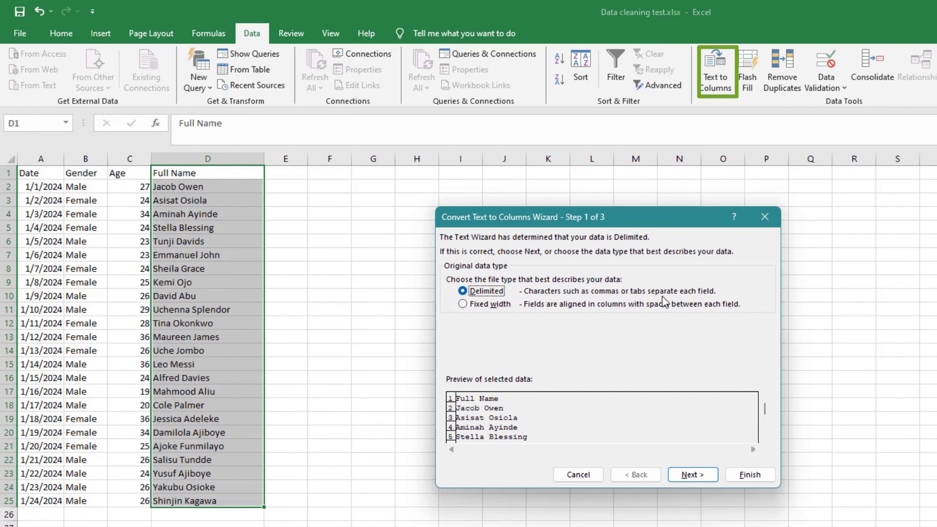
{"action": "left_click", "coordinate": [464, 305]}
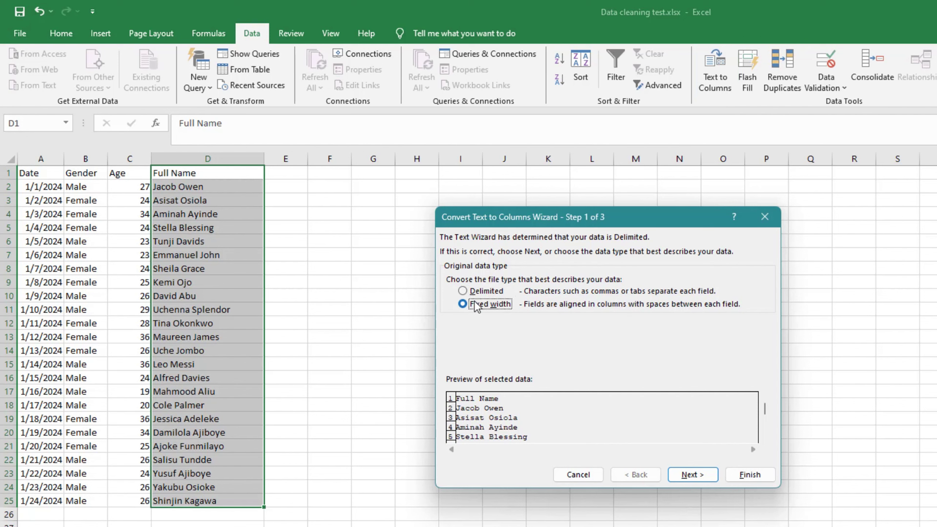
{"action": "left_click", "coordinate": [464, 291]}
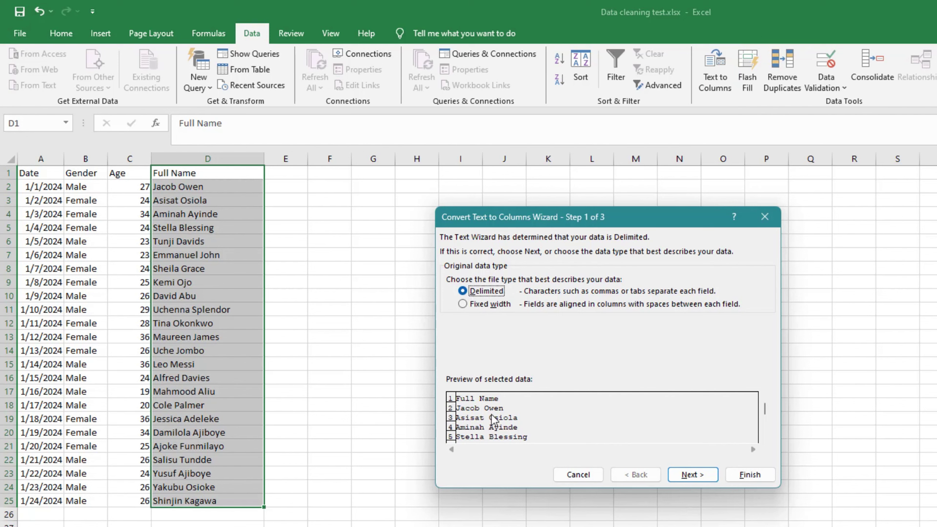
{"action": "left_click", "coordinate": [679, 474]}
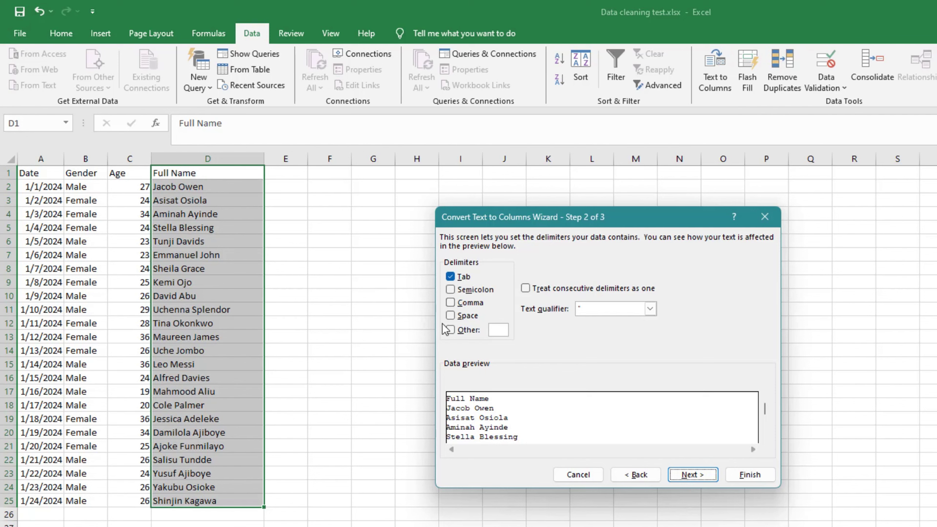
{"action": "left_click", "coordinate": [451, 315]}
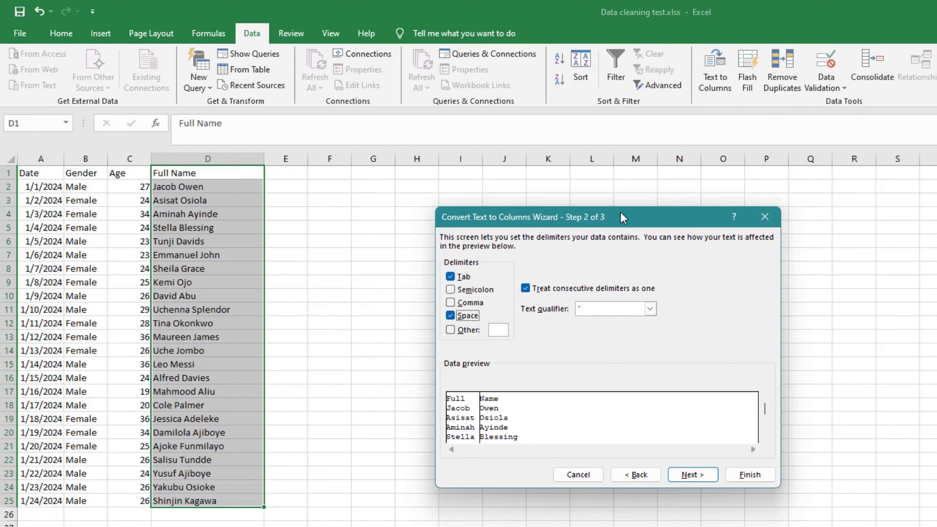
{"action": "left_click", "coordinate": [768, 219]}
{"action": "left_click", "coordinate": [373, 255]}
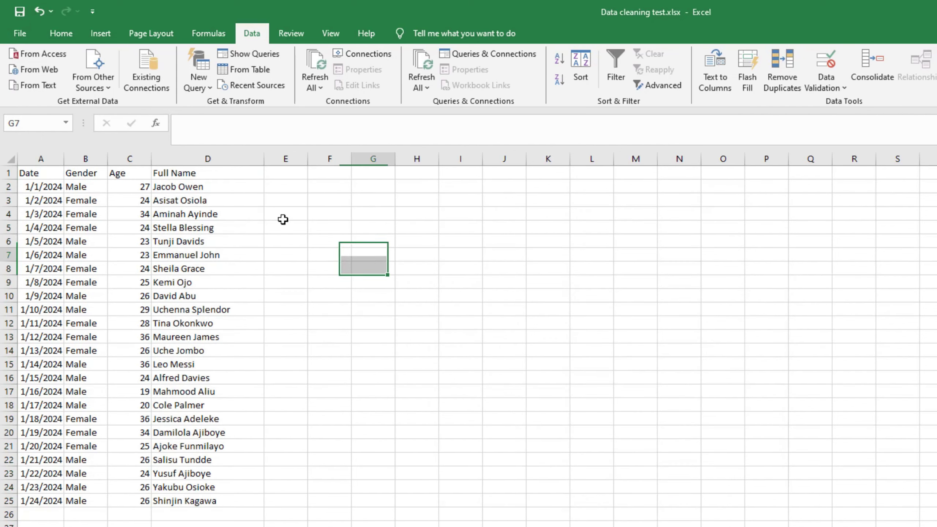
- Split the full names in D2:D25 with Text to Columns, delimited by tab and space, in General format with destination $D$2
{"action": "left_click_drag", "start_coordinate": [186, 188], "coordinate": [209, 501]}
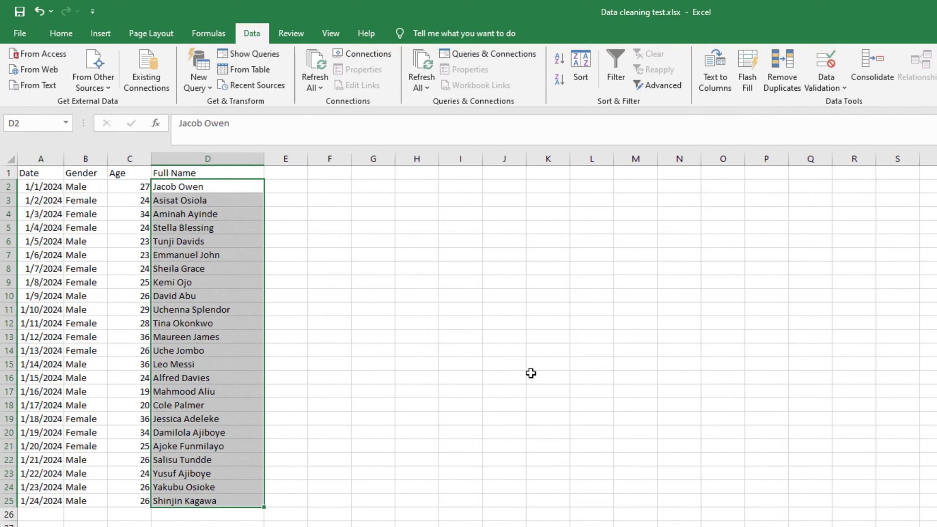
{"action": "left_click", "coordinate": [719, 72]}
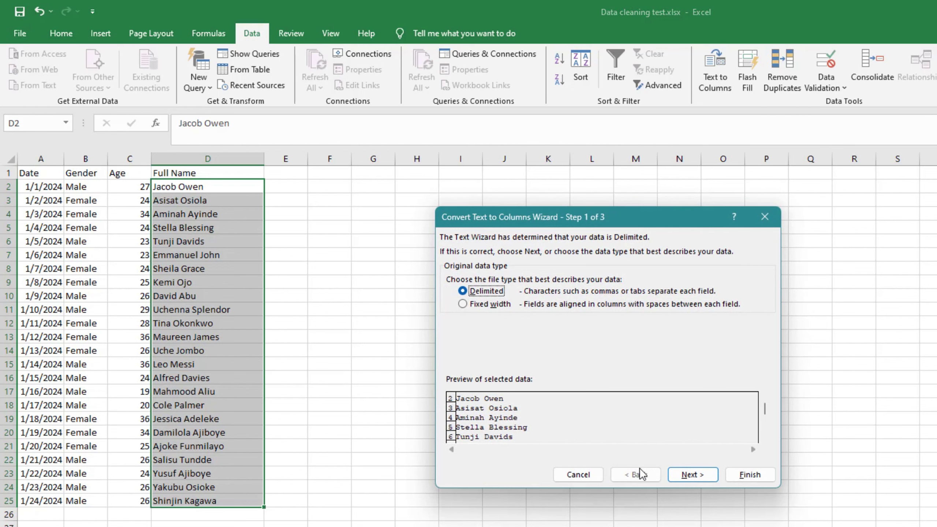
{"action": "left_click", "coordinate": [689, 475]}
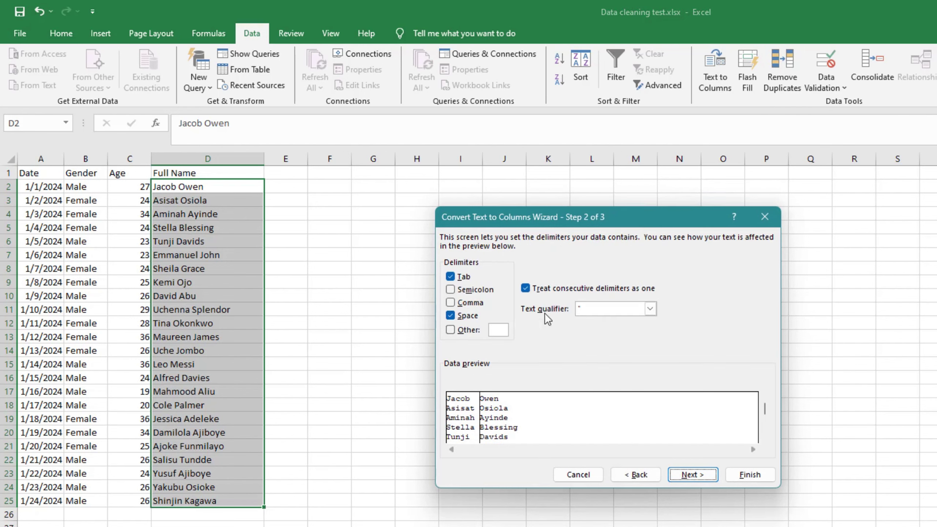
{"action": "left_click", "coordinate": [690, 475]}
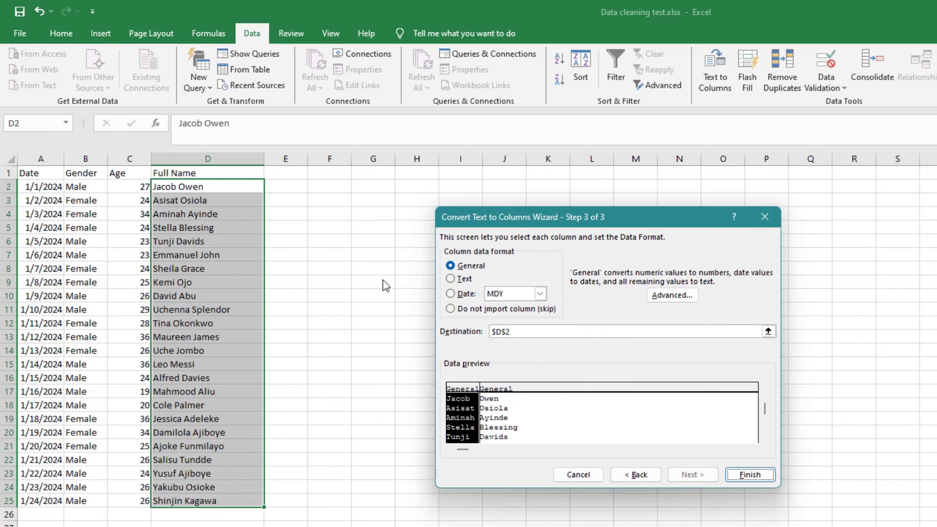
{"action": "left_click", "coordinate": [762, 479]}
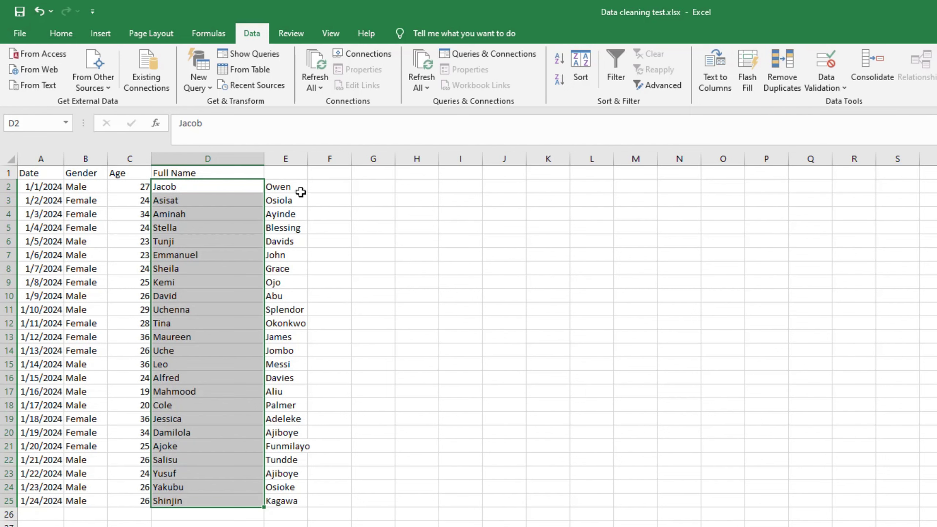
- Replace the header in cell D1 with "First Name"
{"action": "left_click", "coordinate": [226, 205]}
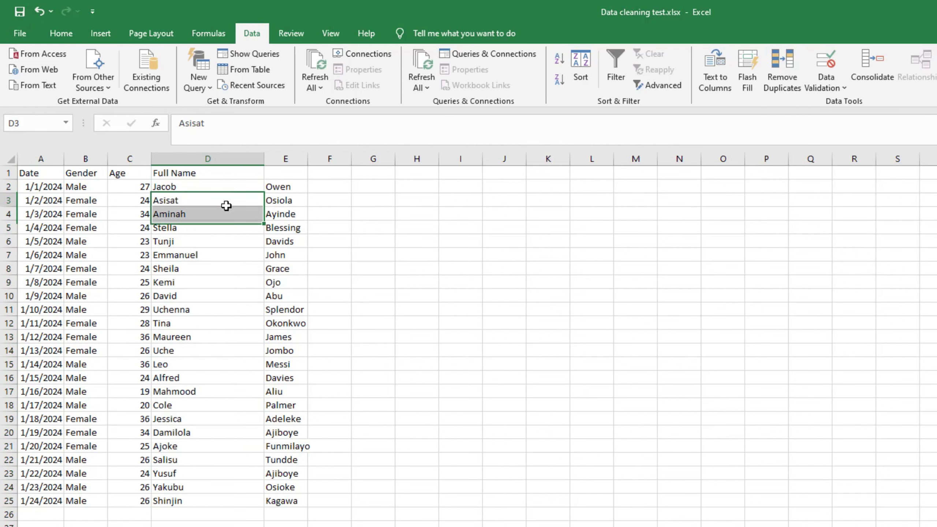
{"action": "key", "text": "ctrl+Down"}
{"action": "key", "text": "ctrl+Up"}
{"action": "double_click", "coordinate": [218, 173]}
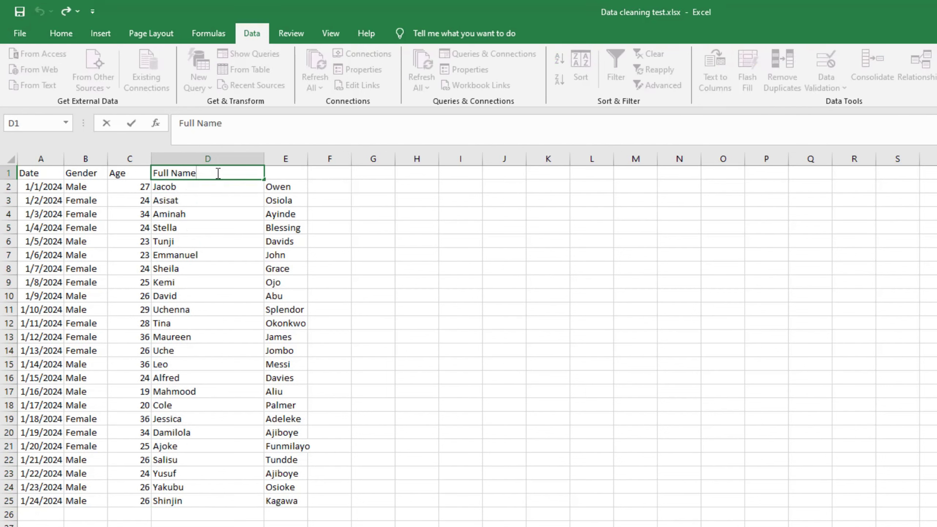
{"action": "key", "text": "BackSpace"}
{"action": "key", "text": "BackSpace"}
{"action": "key", "text": "BackSpace"}
{"action": "key", "text": "BackSpace"}
{"action": "key", "text": "BackSpace"}
{"action": "key", "text": "BackSpace"}
{"action": "key", "text": "BackSpace"}
{"action": "key", "text": "BackSpace"}
{"action": "key", "text": "BackSpace"}
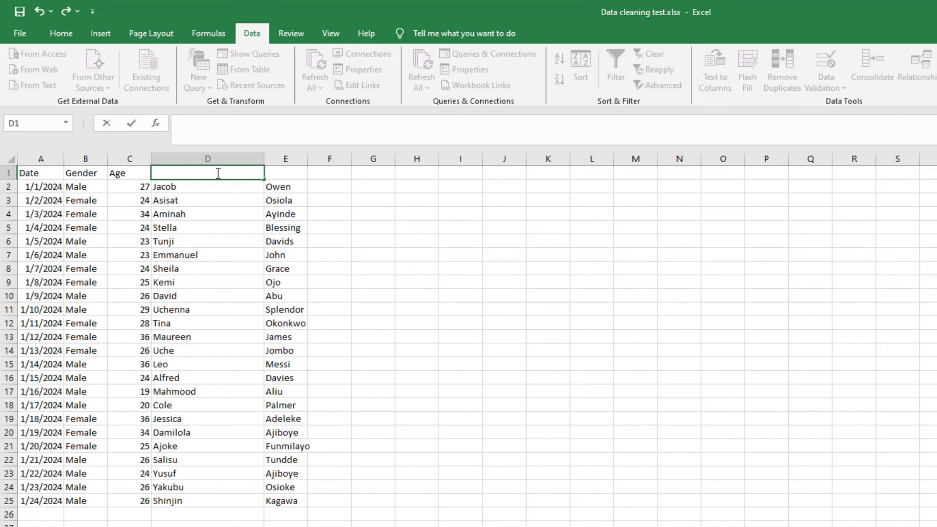
{"action": "type", "text": "First Name"}
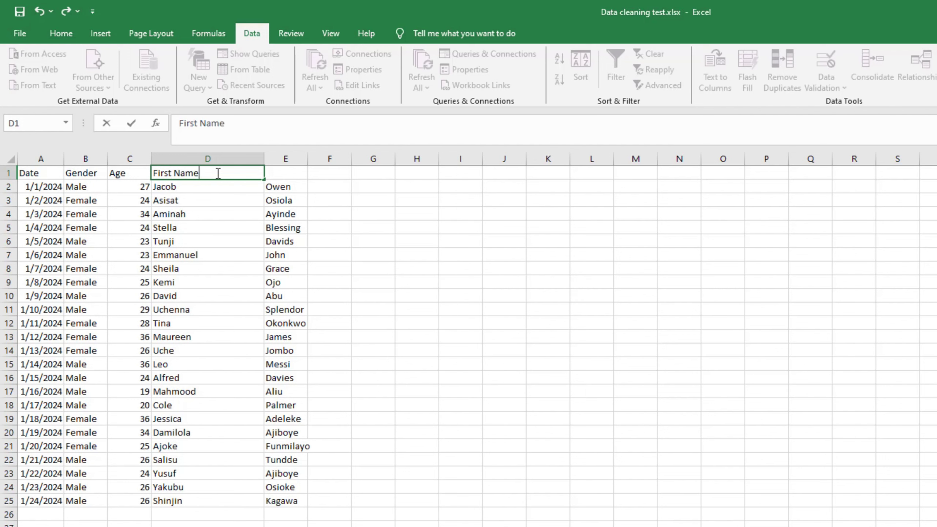
- Add the header "Last name" in cell E1 and widen column E
{"action": "double_click", "coordinate": [300, 175]}
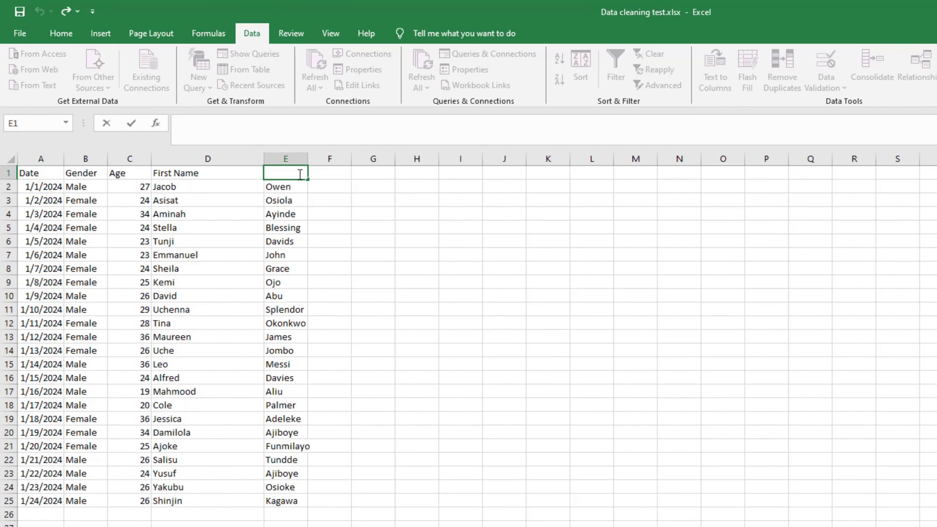
{"action": "type", "text": "Last name"}
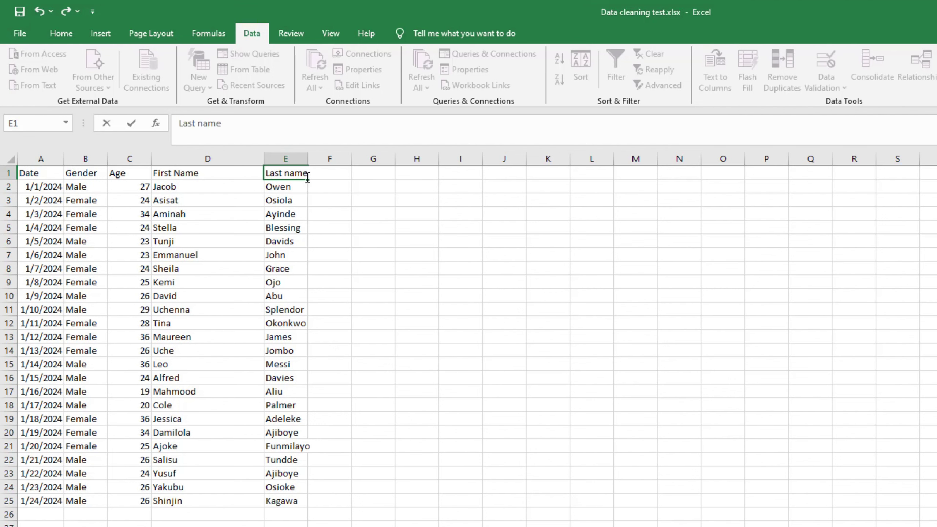
{"action": "left_click", "coordinate": [303, 160]}
{"action": "left_click_drag", "start_coordinate": [303, 162], "coordinate": [317, 161]}
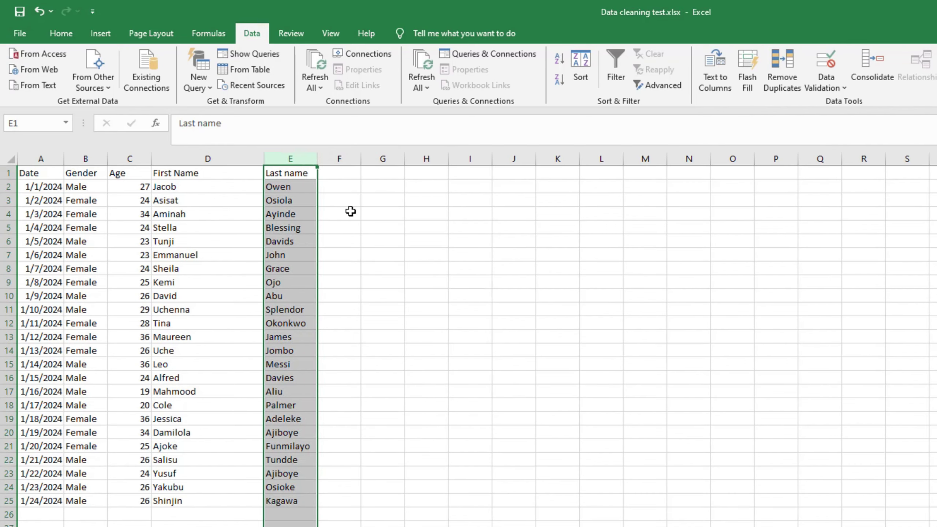
{"action": "left_click", "coordinate": [355, 217]}
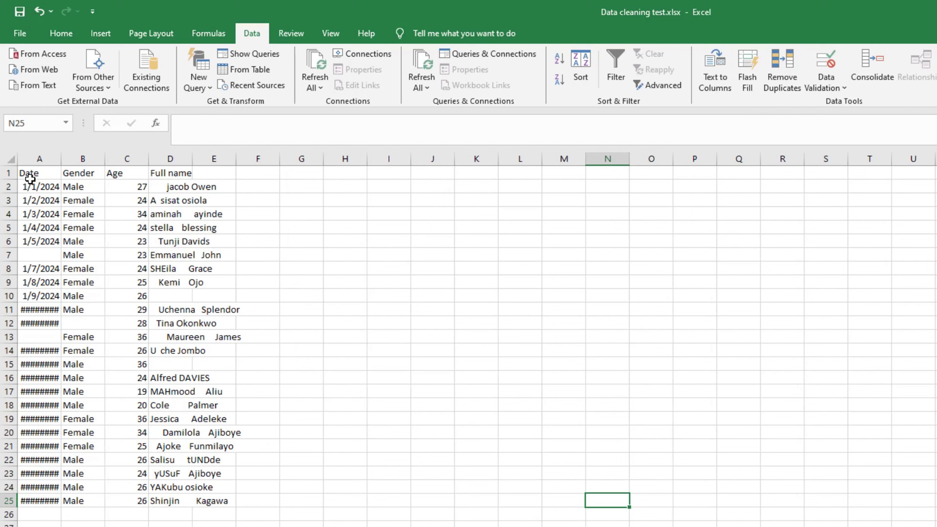
- AutoFit the widths of columns A to E so the dates and full names display completely
{"action": "left_click_drag", "start_coordinate": [29, 175], "coordinate": [222, 510]}
{"action": "left_click", "coordinate": [59, 34]}
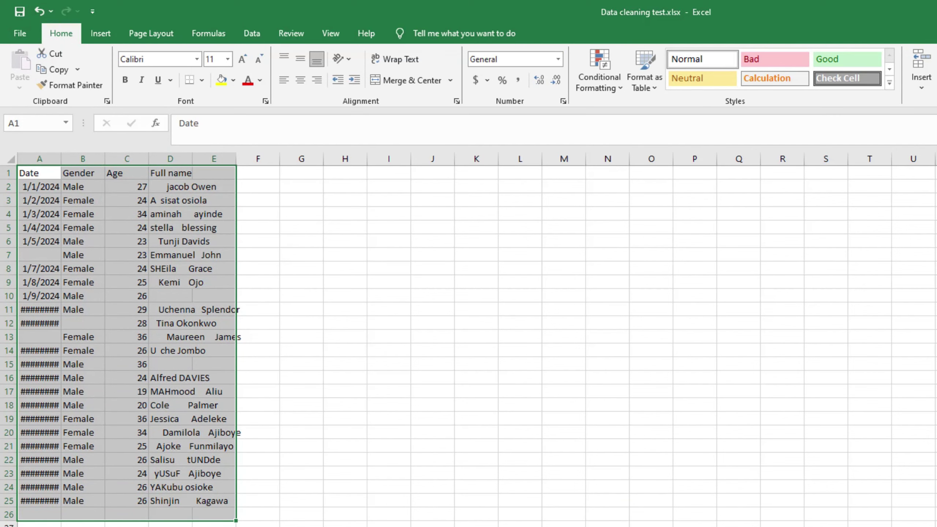
{"action": "key", "text": "alt+h"}
{"action": "key", "text": "o"}
{"action": "key", "text": "i"}
{"action": "left_click", "coordinate": [625, 255]}
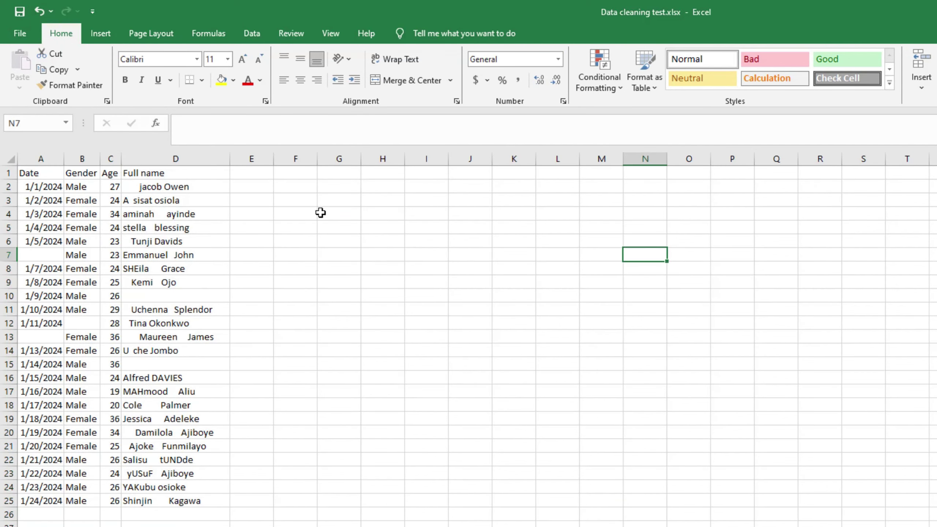
- Select all blank cells in the data range A1:D25 with Go To Special
{"action": "left_click", "coordinate": [186, 159]}
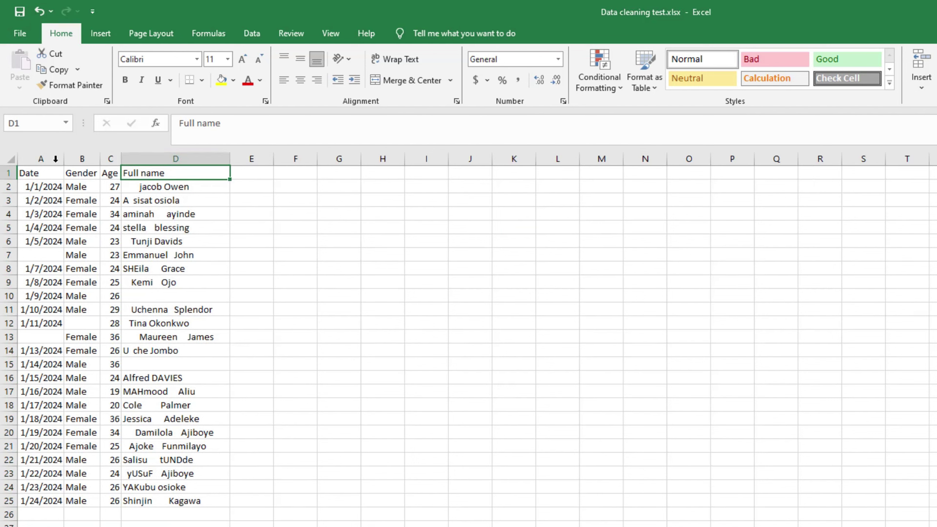
{"action": "left_click", "coordinate": [28, 174]}
{"action": "key", "text": "ctrl+a"}
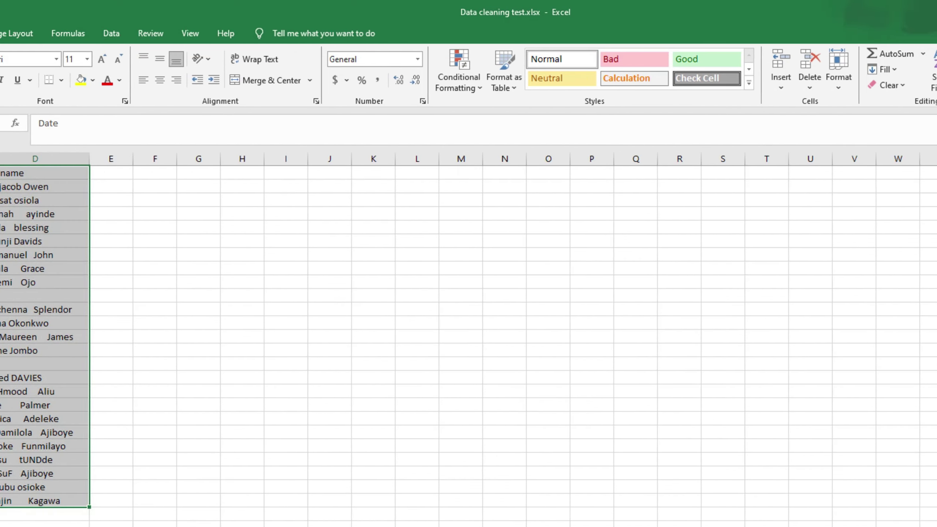
{"action": "left_click", "coordinate": [740, 72]}
{"action": "left_click", "coordinate": [784, 152]}
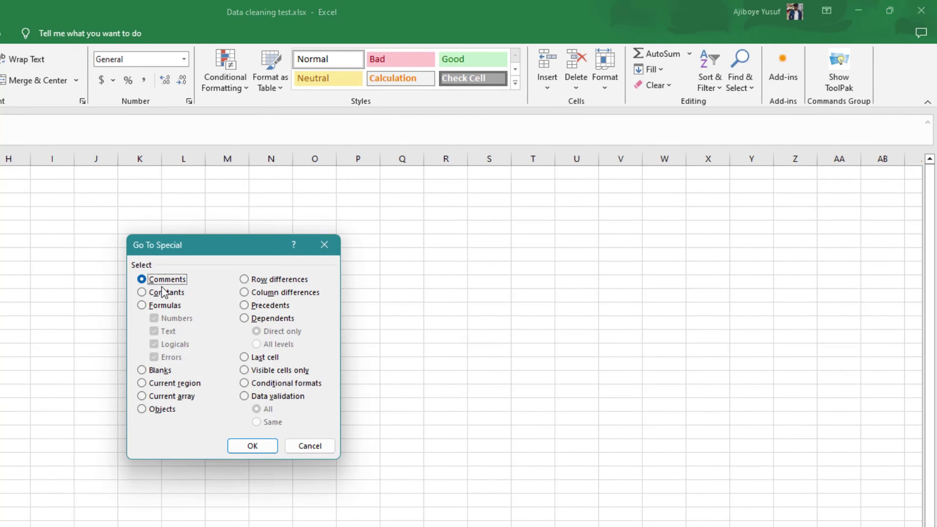
{"action": "left_click", "coordinate": [143, 371]}
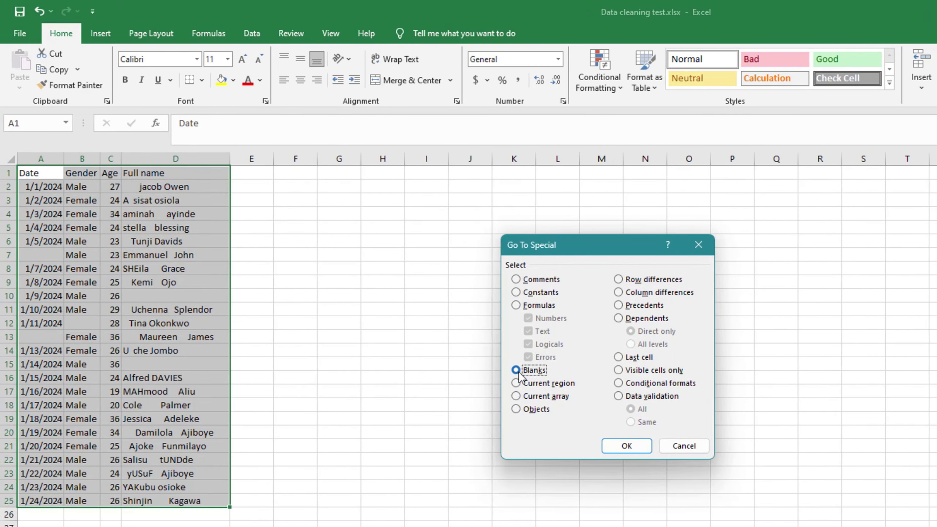
{"action": "left_click", "coordinate": [634, 446]}
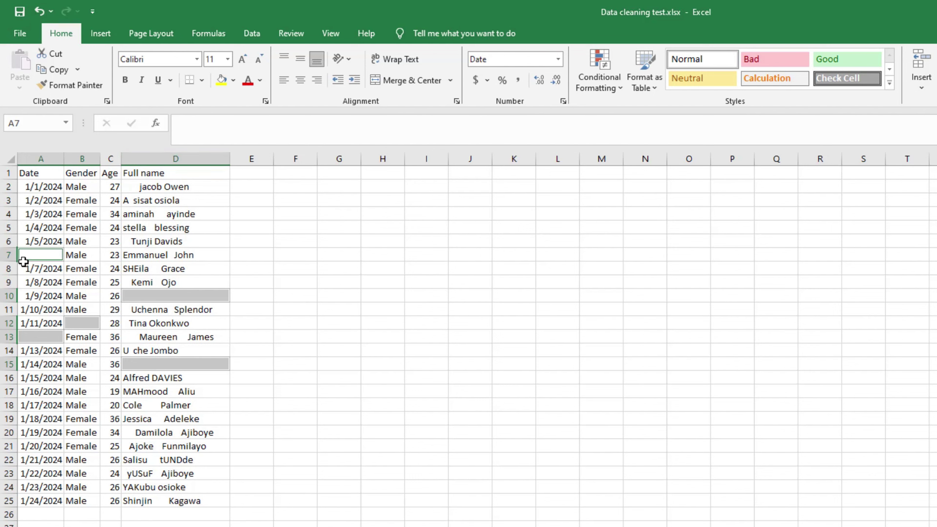
- Enter NA in the blank Date cell A7, and try NA in A13 before erasing it there
{"action": "double_click", "coordinate": [32, 256]}
{"action": "type", "text": "N"}
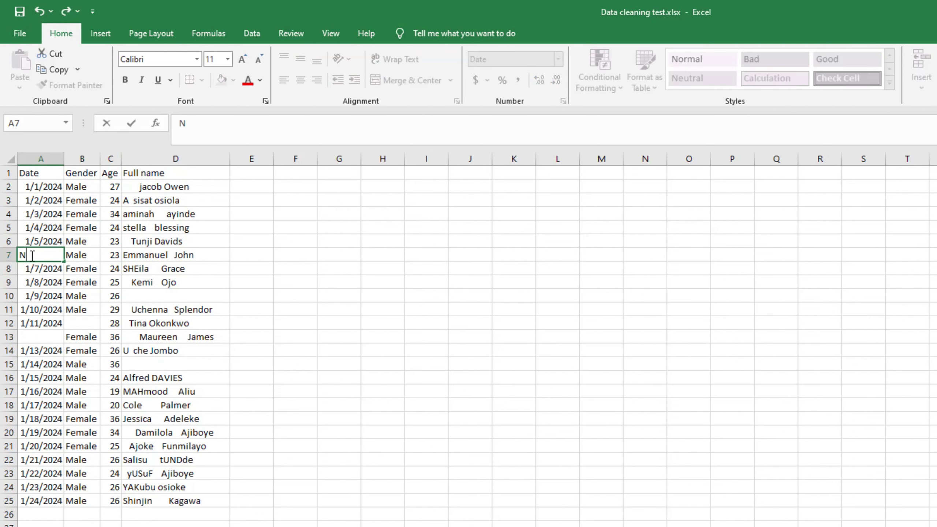
{"action": "type", "text": "A"}
{"action": "left_click", "coordinate": [42, 340]}
{"action": "type", "text": "NA"}
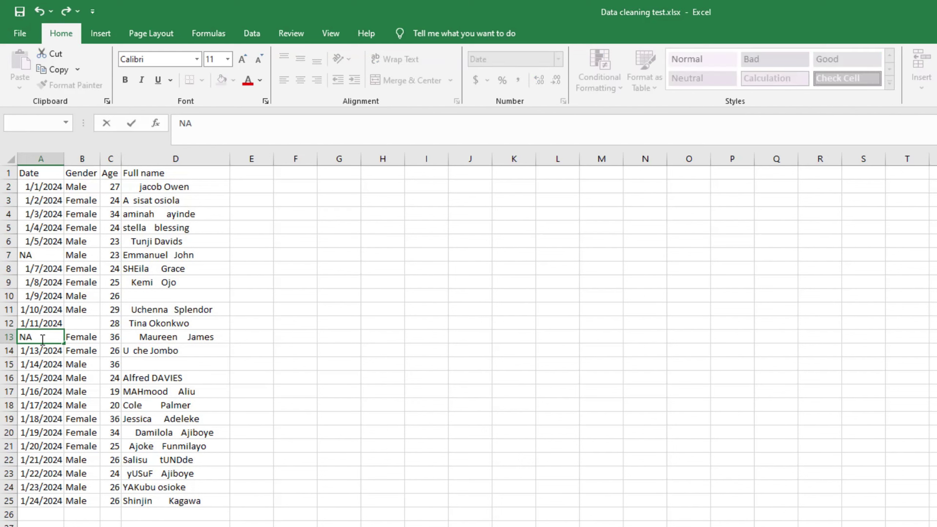
{"action": "key", "text": "BackSpace"}
{"action": "key", "text": "BackSpace"}
- Try filling NA down the Date column from A7 to A12, and undo the fill
{"action": "left_click", "coordinate": [57, 253]}
{"action": "key", "text": "ctrl+shift+Down"}
{"action": "key", "text": "ctrl+d"}
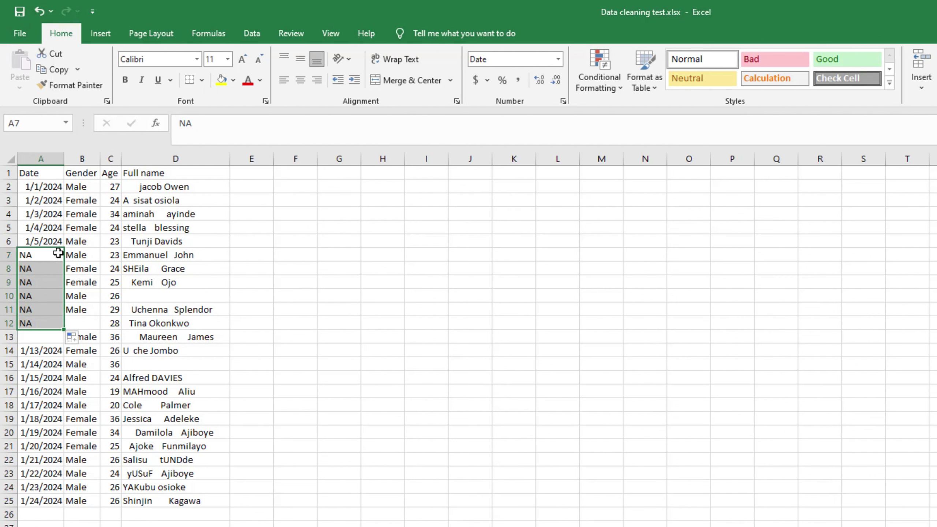
{"action": "key", "text": "ctrl+z"}
{"action": "left_click", "coordinate": [339, 269]}
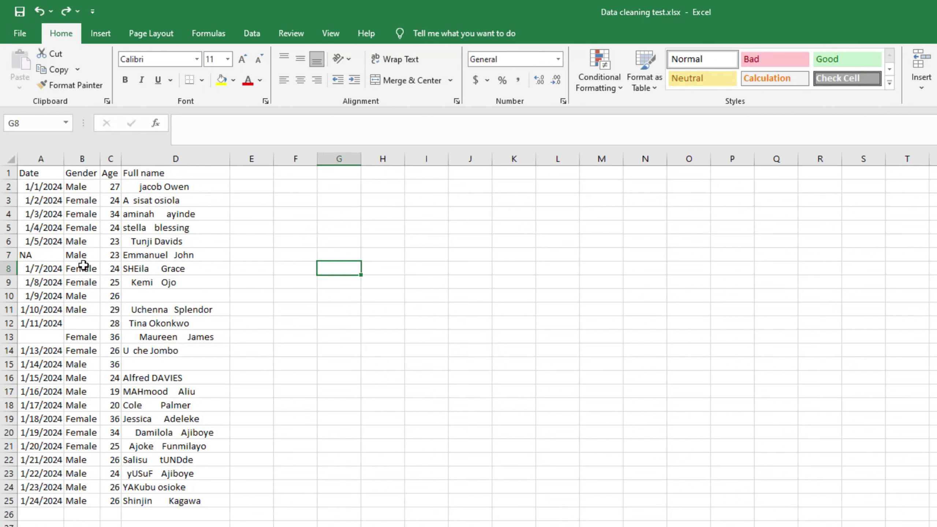
- Clear the NA entry from cell A7
{"action": "double_click", "coordinate": [59, 256]}
{"action": "key", "text": "BackSpace"}
{"action": "key", "text": "BackSpace"}
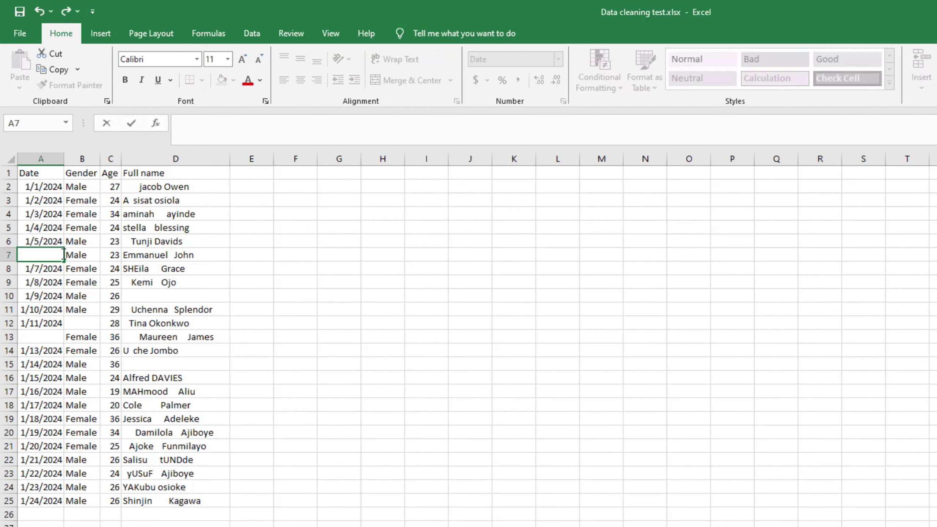
- Select the blank cells in A1:D25 with Go To Special and fill all of them with NA at once
{"action": "left_click_drag", "start_coordinate": [25, 173], "coordinate": [209, 501]}
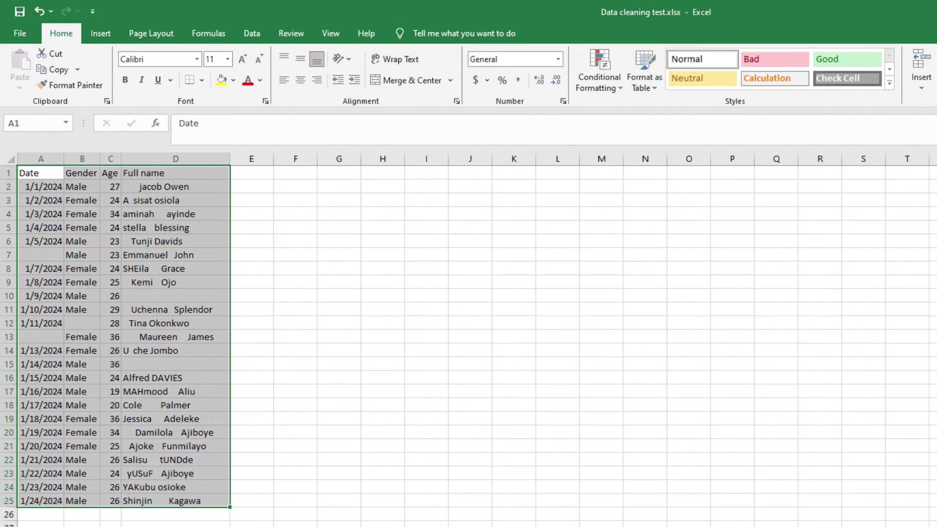
{"action": "key", "text": "ctrl+g"}
{"action": "key", "text": "alt+s"}
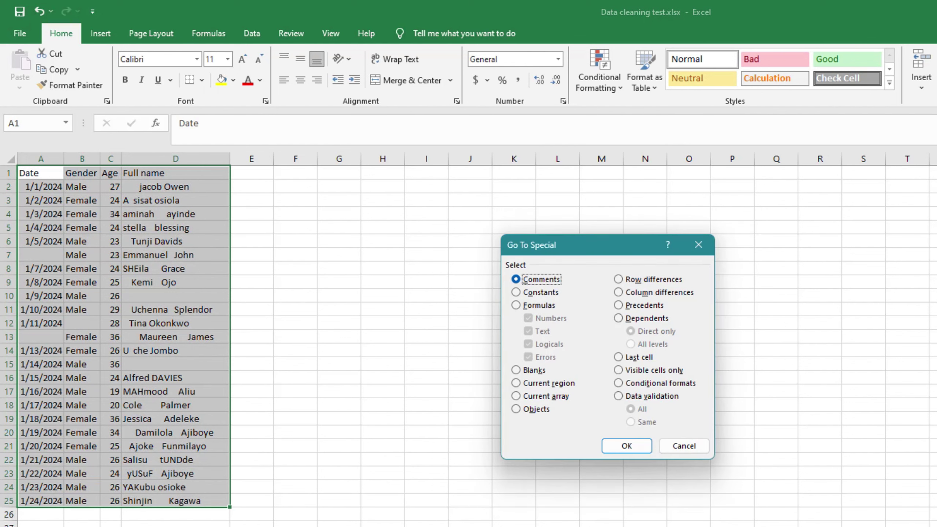
{"action": "left_click", "coordinate": [517, 371]}
{"action": "left_click", "coordinate": [626, 446]}
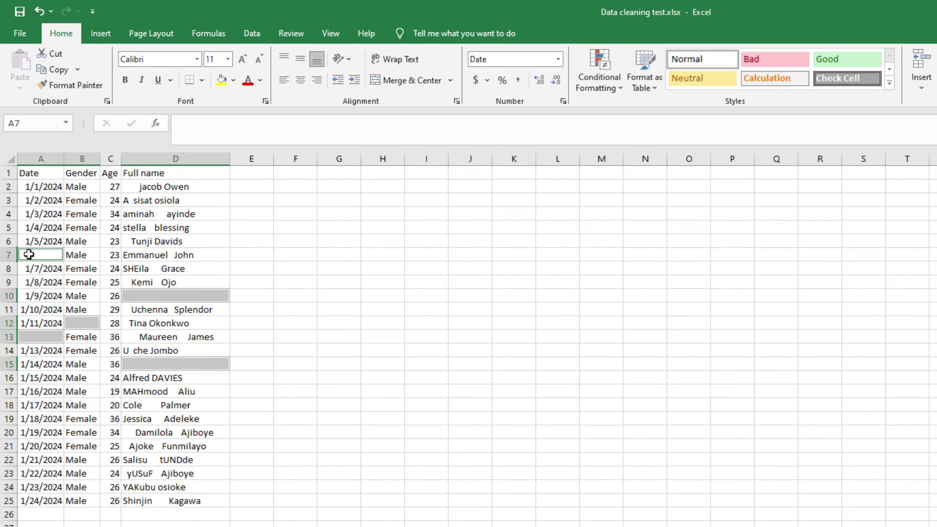
{"action": "type", "text": "N"}
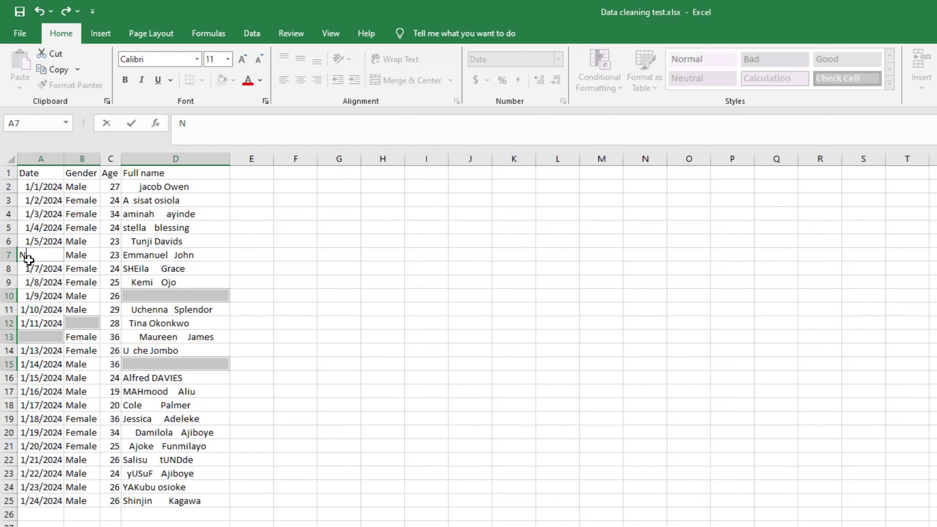
{"action": "type", "text": "A"}
{"action": "key", "text": "ctrl+Return"}
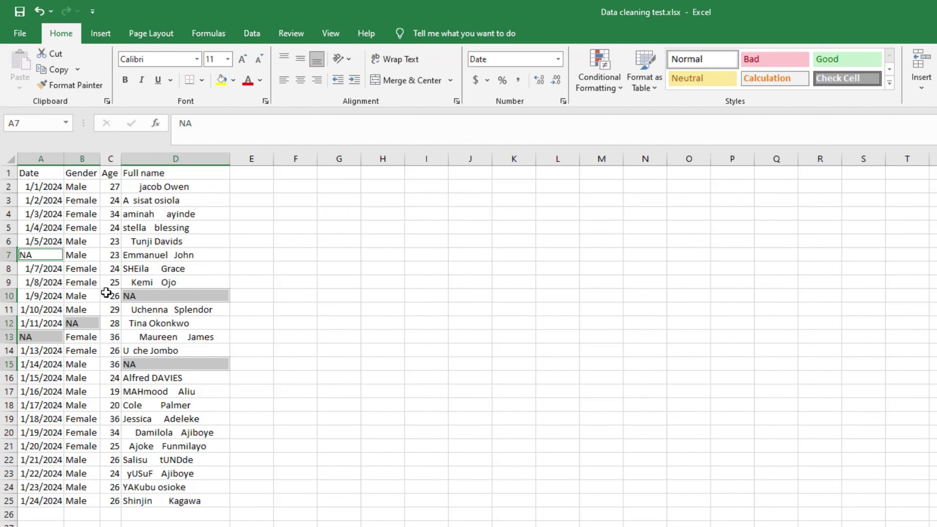
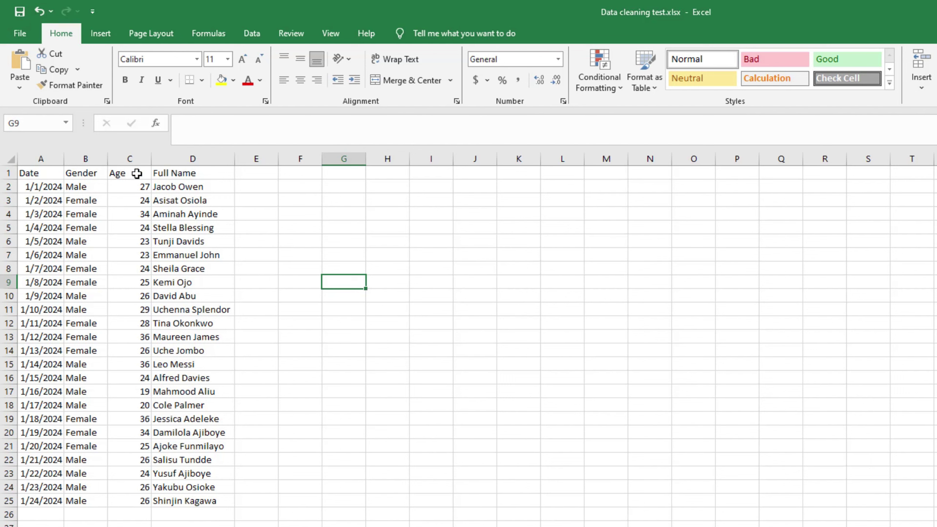
- Add the headers "Weight" in cell E1 and "Height" in cell F1
{"action": "double_click", "coordinate": [261, 174]}
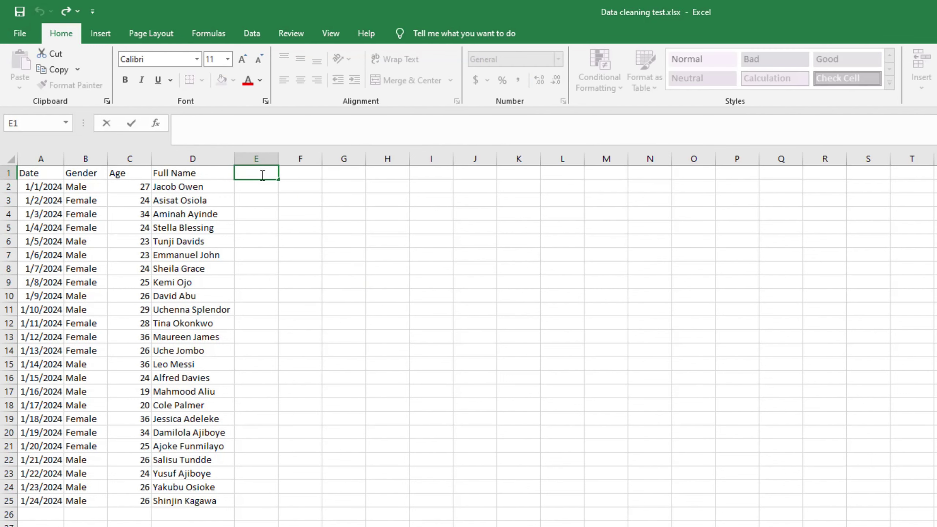
{"action": "type", "text": "Weight"}
{"action": "double_click", "coordinate": [304, 172]}
{"action": "type", "text": "Height"}
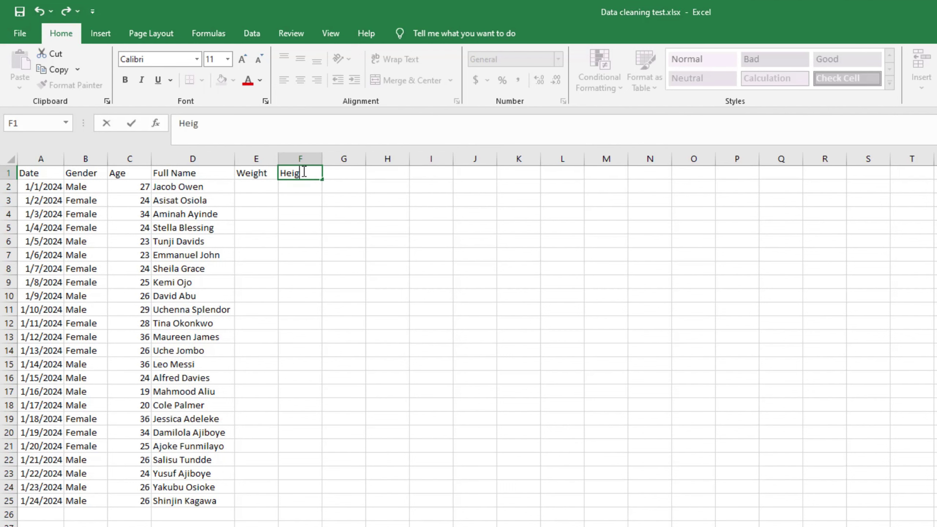
- Enter the weights 78, 56, 90, 65, 78 and 90 in cells E2 to E7
{"action": "left_click", "coordinate": [267, 187]}
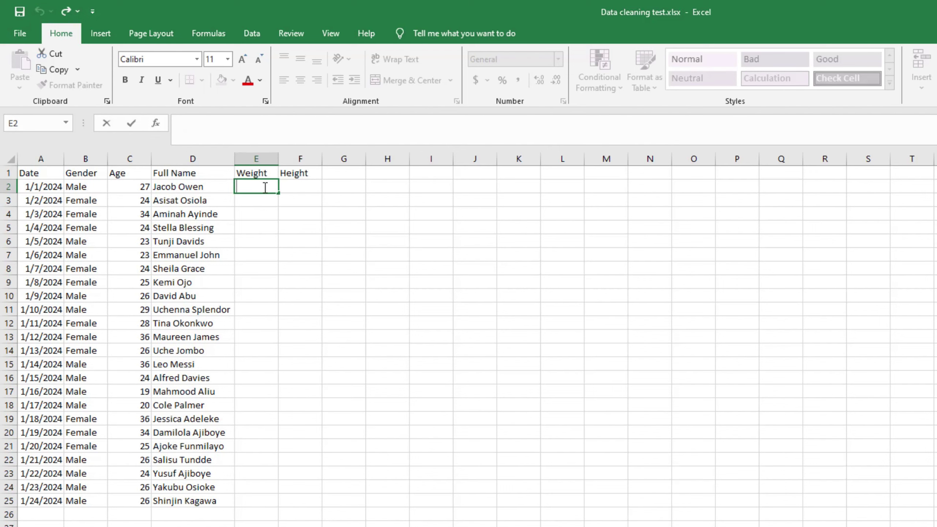
{"action": "type", "text": "78"}
{"action": "key", "text": "Return"}
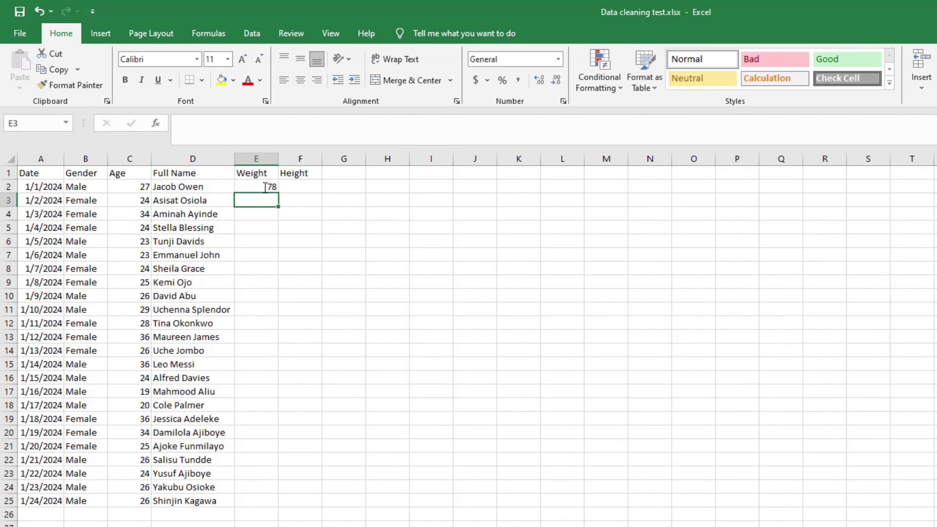
{"action": "type", "text": "56"}
{"action": "key", "text": "Return"}
{"action": "type", "text": "90"}
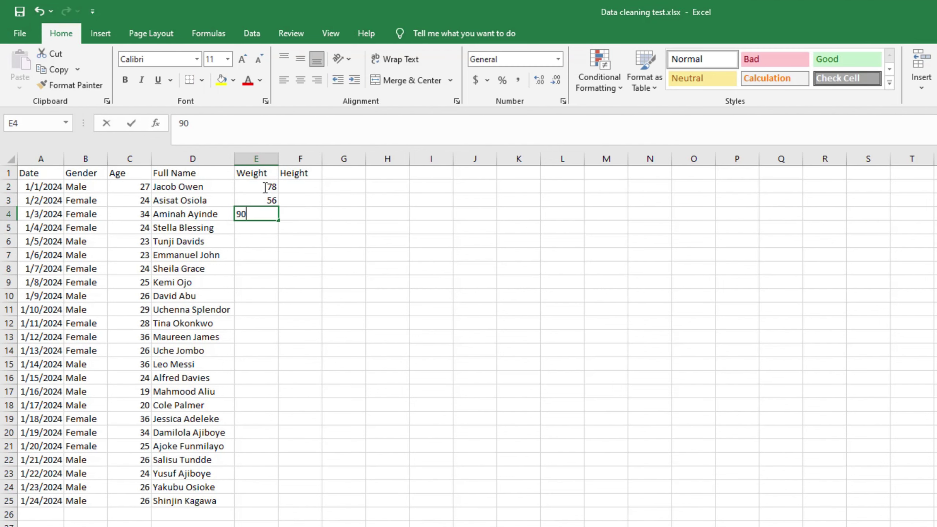
{"action": "key", "text": "Return"}
{"action": "type", "text": "65"}
{"action": "key", "text": "Return"}
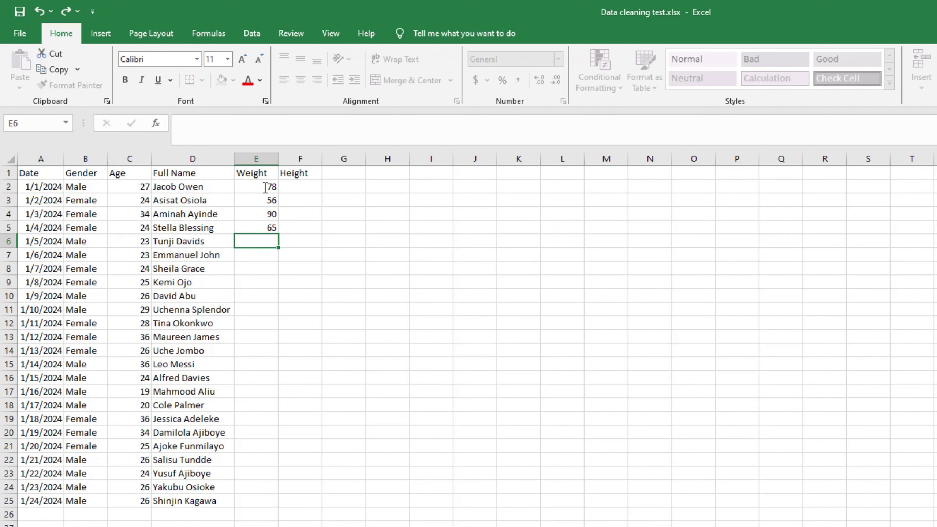
{"action": "type", "text": "78"}
{"action": "key", "text": "Return"}
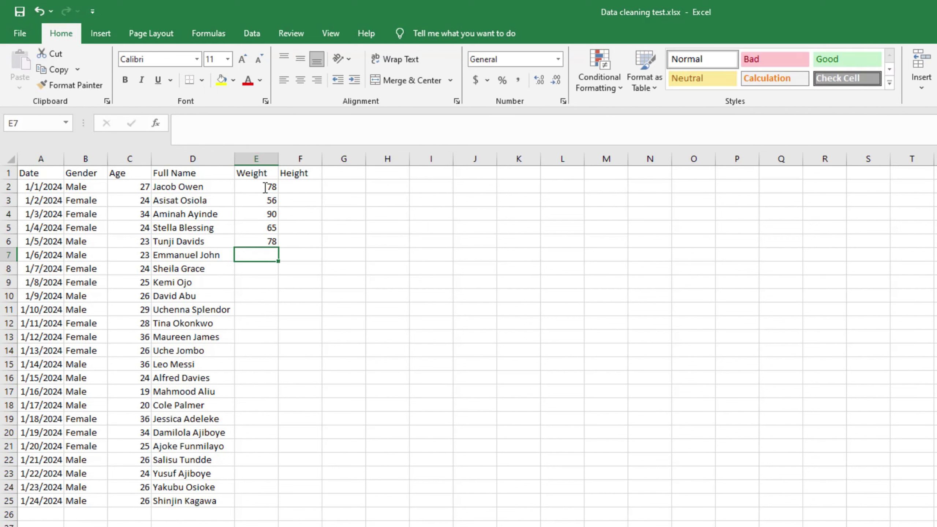
{"action": "type", "text": "0"}
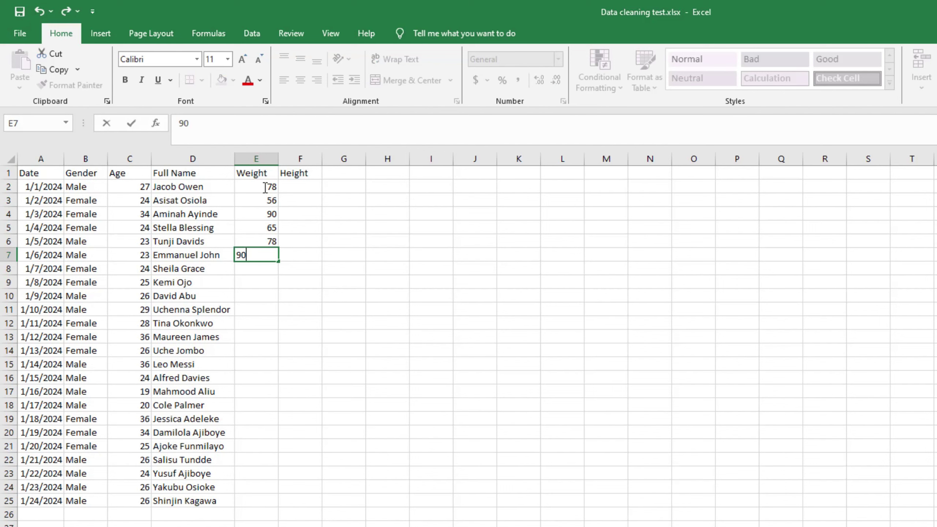
{"action": "key", "text": "Return"}
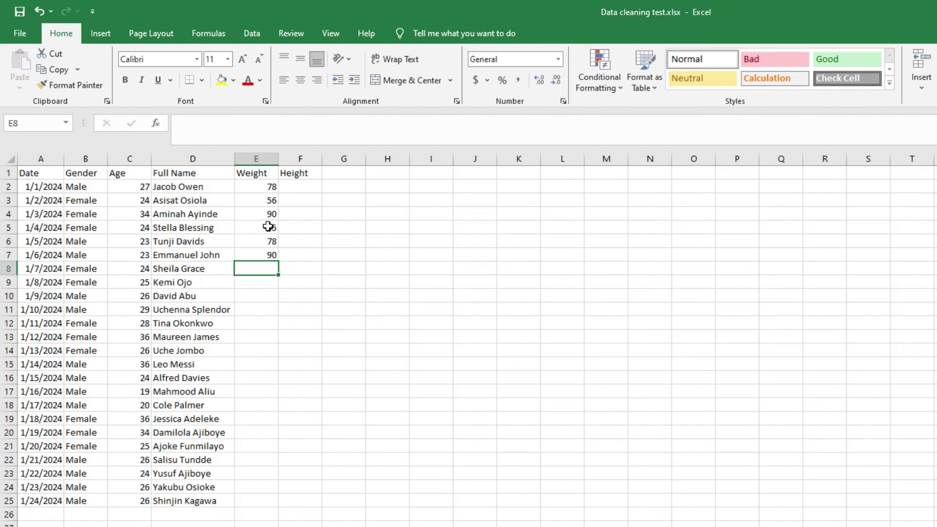
- Enter the heights 2.31, 1.97 and 2.04 in cells F2 to F4
{"action": "double_click", "coordinate": [298, 186]}
{"action": "type", "text": "1."}
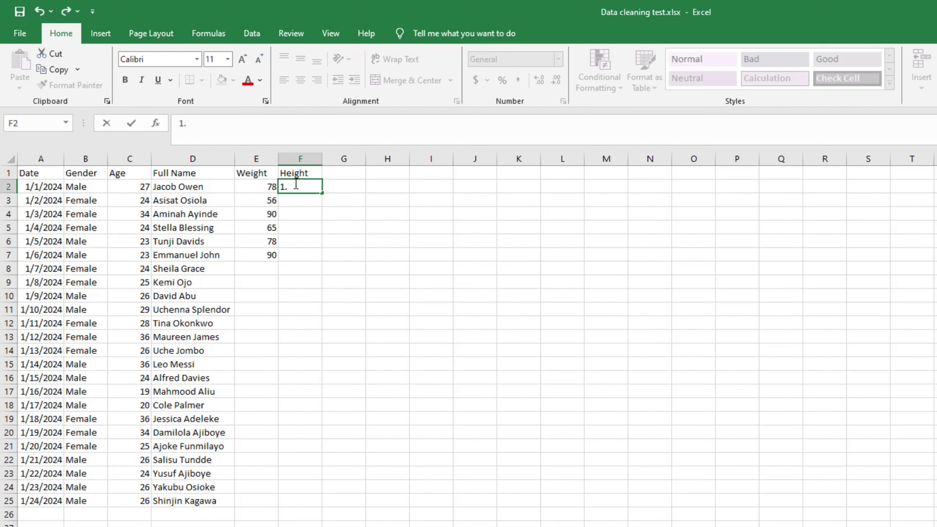
{"action": "key", "text": "BackSpace"}
{"action": "key", "text": "BackSpace"}
{"action": "type", "text": "2.31"}
{"action": "left_click", "coordinate": [299, 206]}
{"action": "type", "text": "1."}
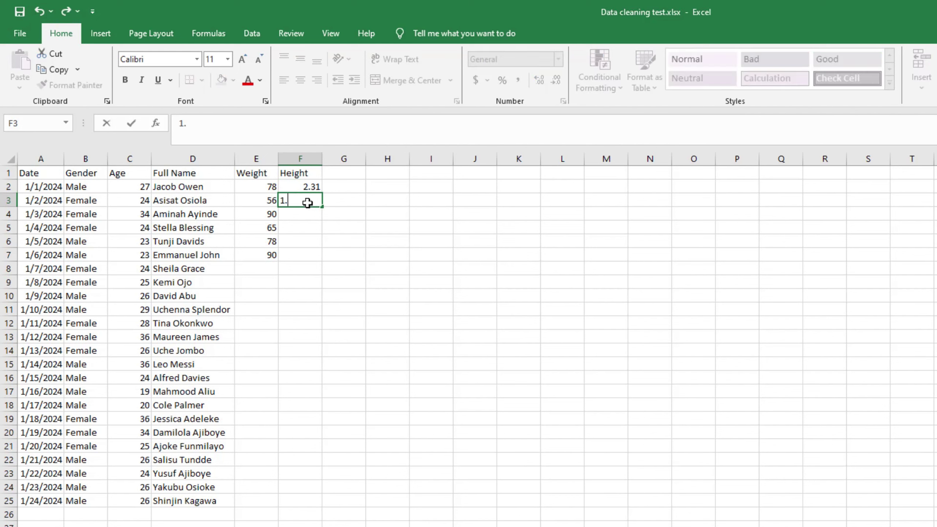
{"action": "type", "text": "97"}
{"action": "double_click", "coordinate": [306, 215]}
{"action": "type", "text": "2."}
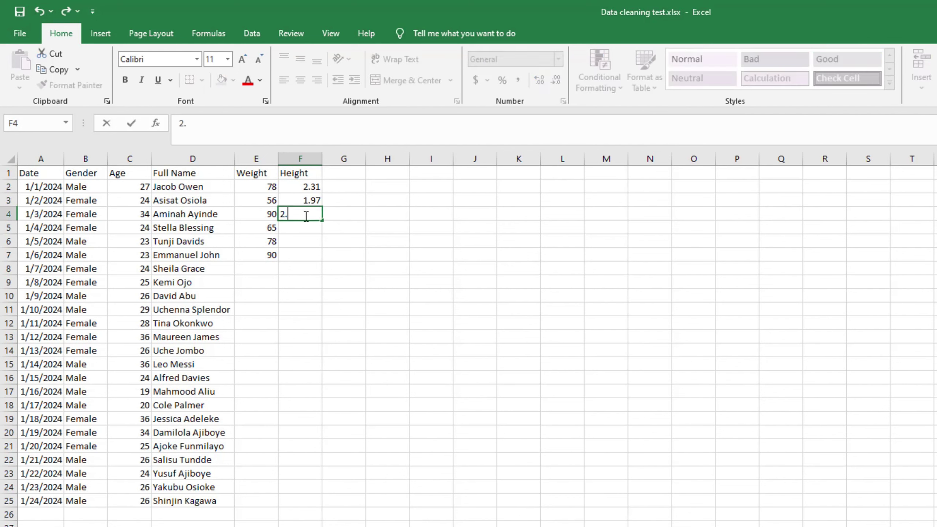
{"action": "type", "text": "04"}
{"action": "key", "text": "Return"}
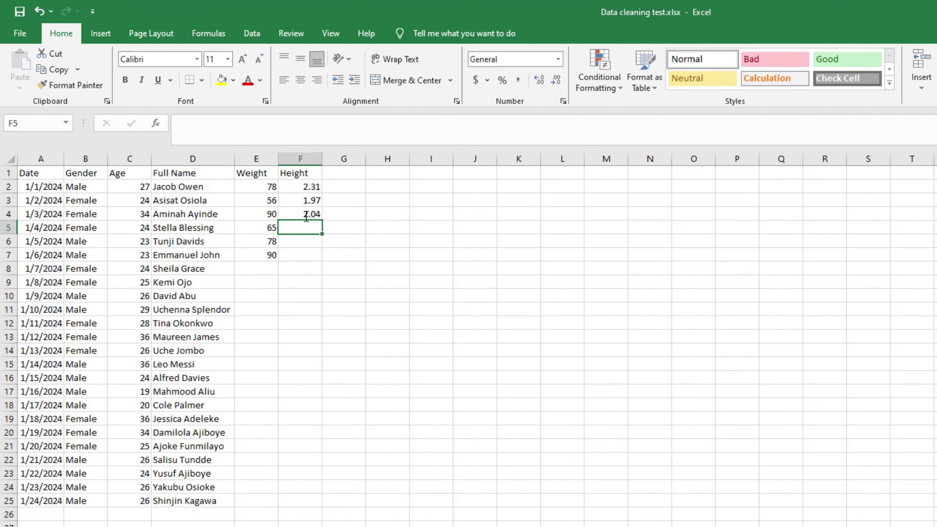
- Enter the height 2.00 in cell F5 and correct it to 2.10
{"action": "type", "text": "2.00"}
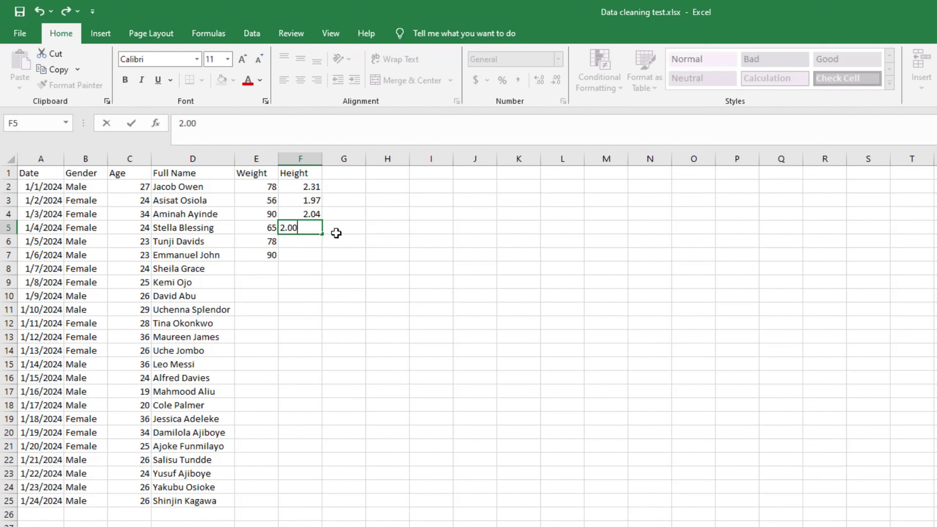
{"action": "left_click", "coordinate": [336, 233]}
{"action": "left_click", "coordinate": [317, 226]}
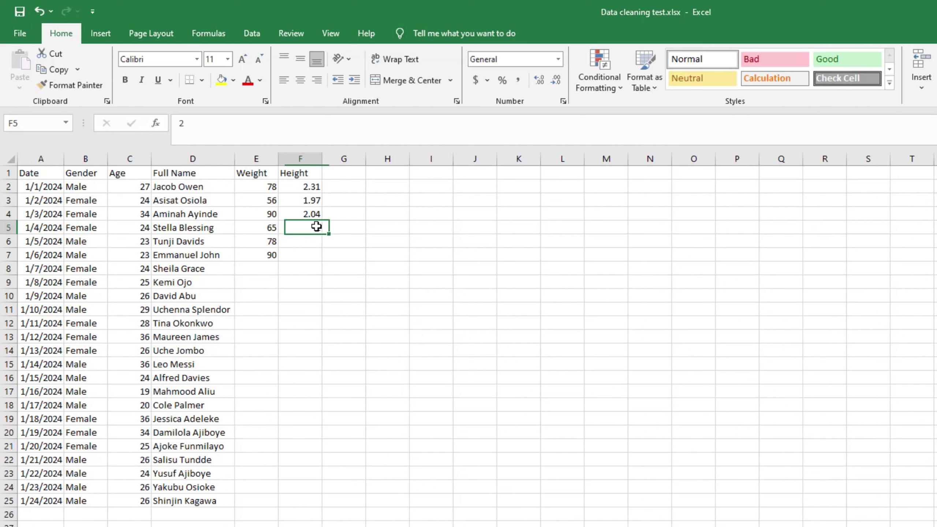
{"action": "double_click", "coordinate": [316, 227]}
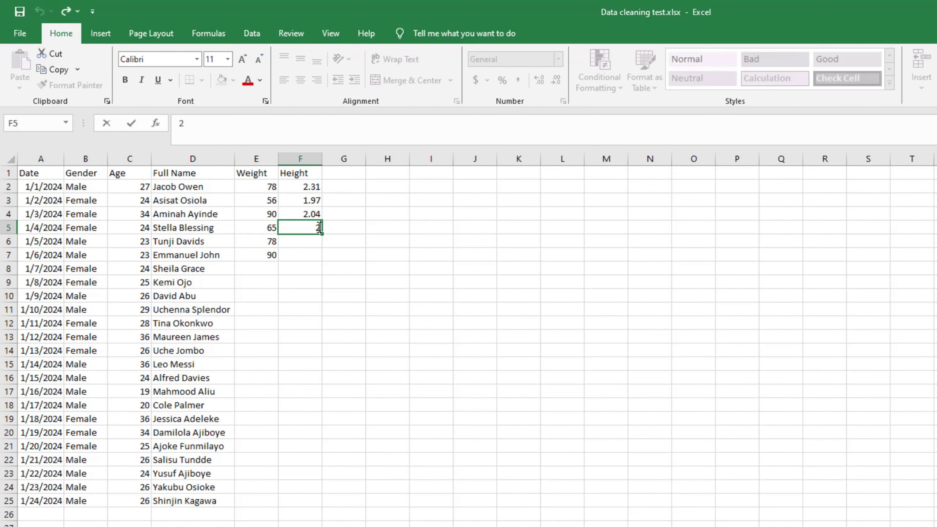
{"action": "type", "text": ".10"}
{"action": "left_click", "coordinate": [333, 264]}
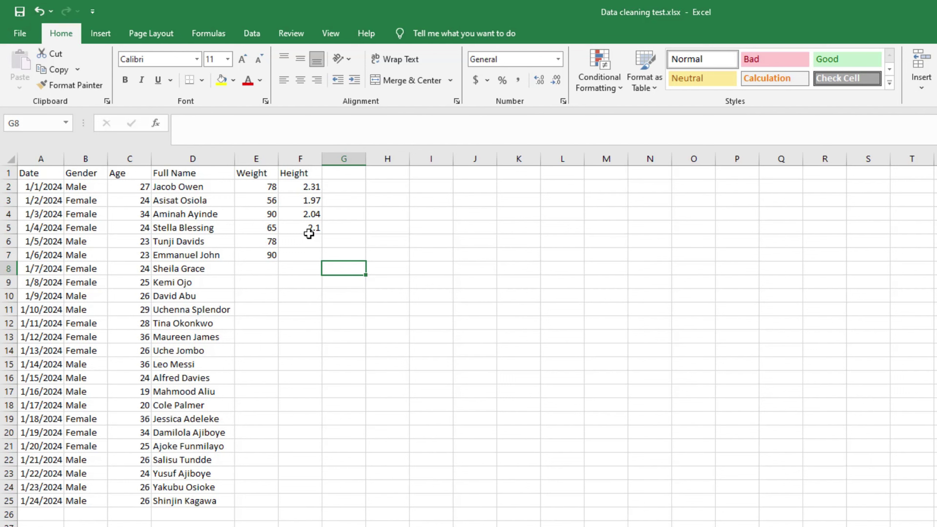
- Add the header "BMI" in cell G1
{"action": "double_click", "coordinate": [349, 174]}
{"action": "type", "text": "BMI"}
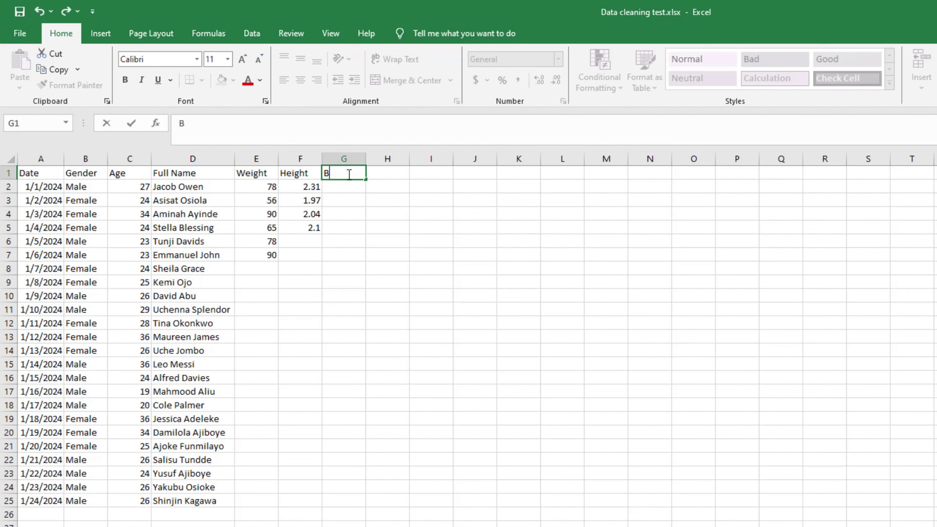
- Calculate the BMI in cell G2 with the formula =(E2/F2^2) and fill it down to G7
{"action": "left_click", "coordinate": [332, 189]}
{"action": "type", "text": "="}
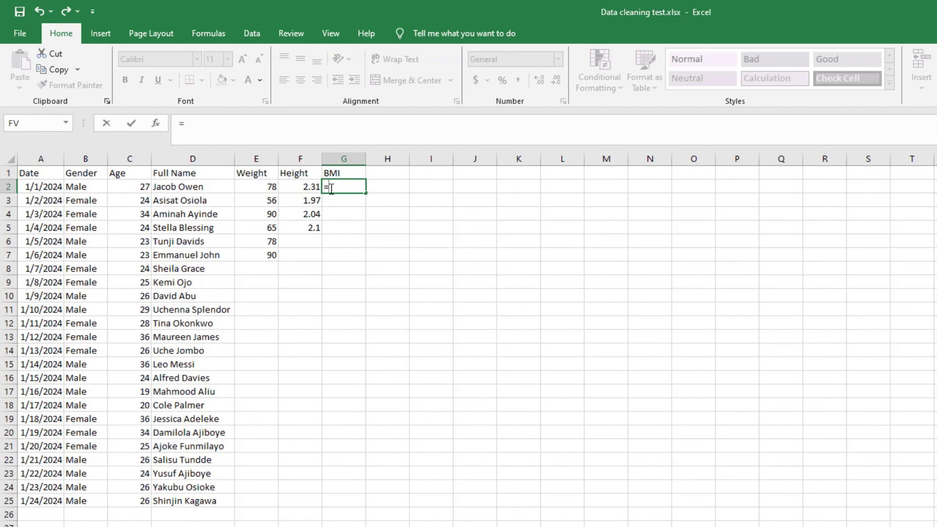
{"action": "type", "text": "("}
{"action": "left_click", "coordinate": [269, 189]}
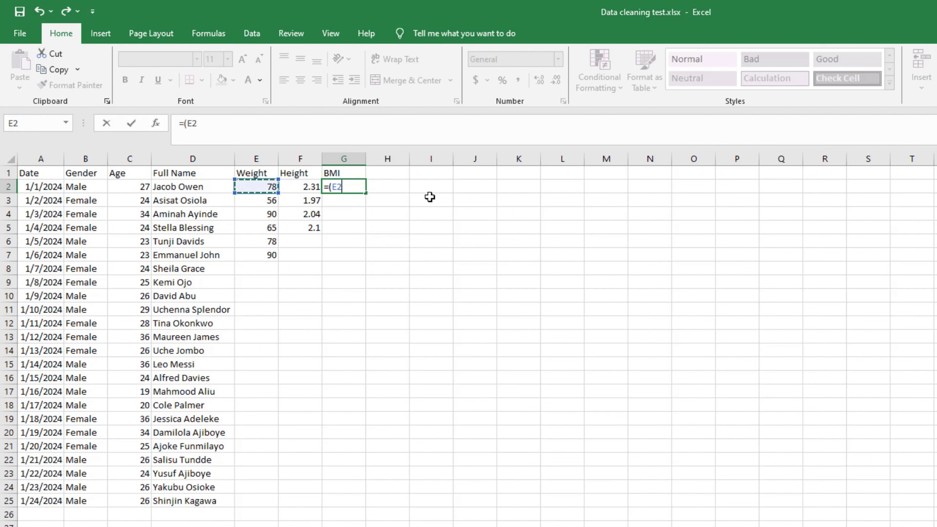
{"action": "type", "text": "/"}
{"action": "left_click", "coordinate": [310, 187]}
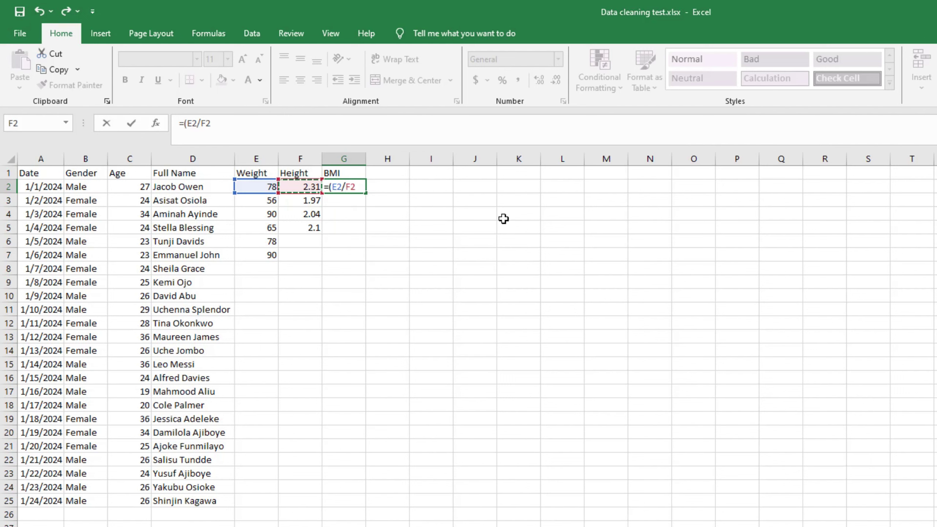
{"action": "type", "text": "^2)"}
{"action": "key", "text": "Return"}
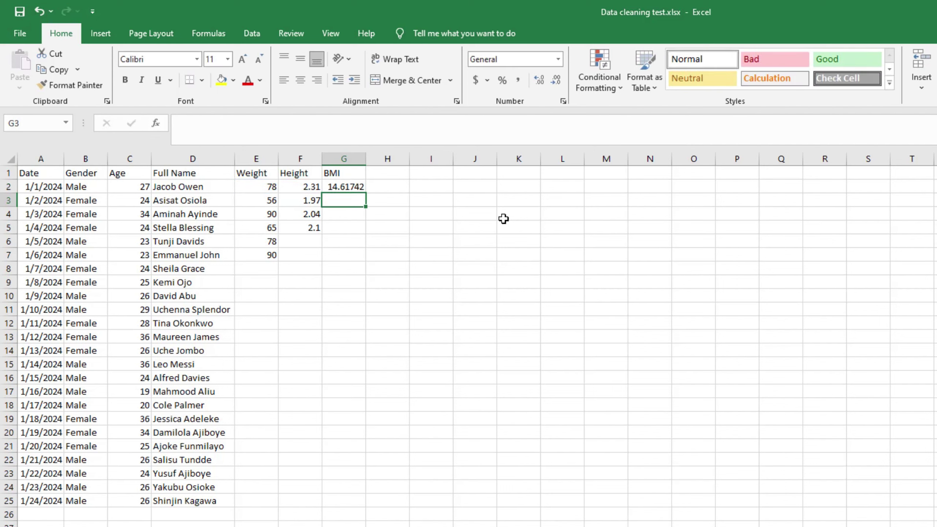
{"action": "left_click", "coordinate": [356, 188]}
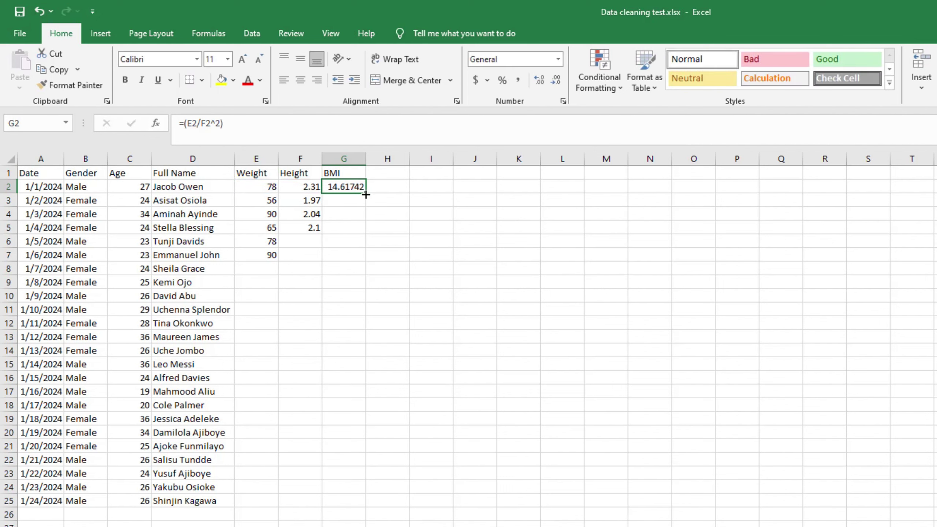
{"action": "left_click_drag", "start_coordinate": [365, 192], "coordinate": [366, 260]}
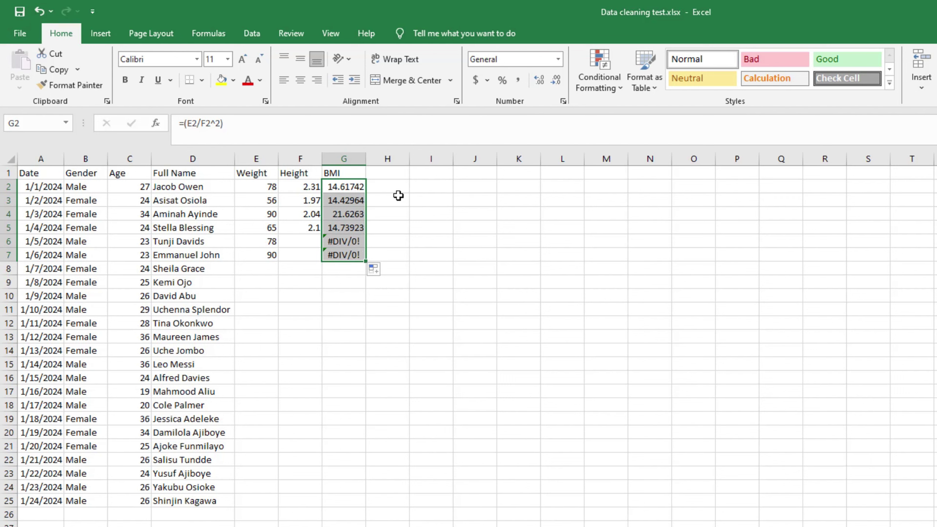
- Start an IFERROR formula in cell H2, beside the first BMI value
{"action": "left_click", "coordinate": [390, 188]}
{"action": "double_click", "coordinate": [390, 189]}
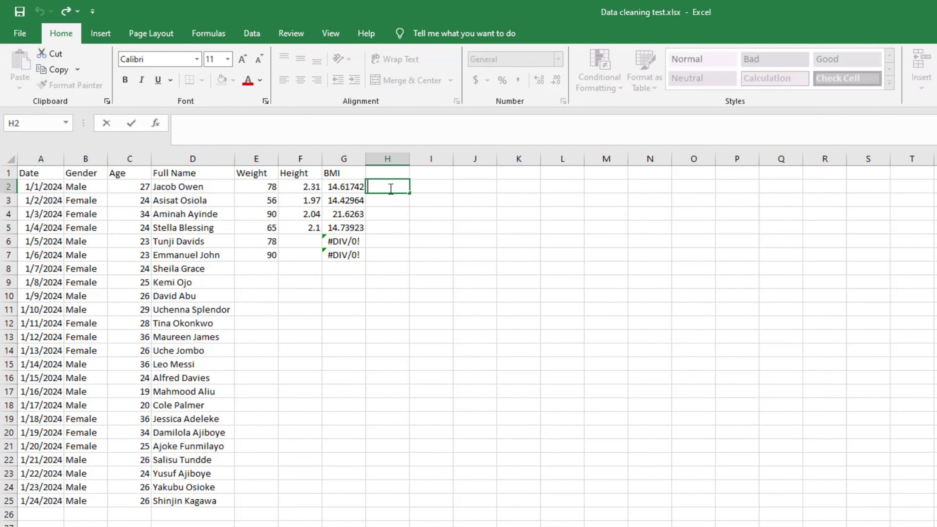
{"action": "type", "text": "+"}
{"action": "key", "text": "BackSpace"}
{"action": "type", "text": "="}
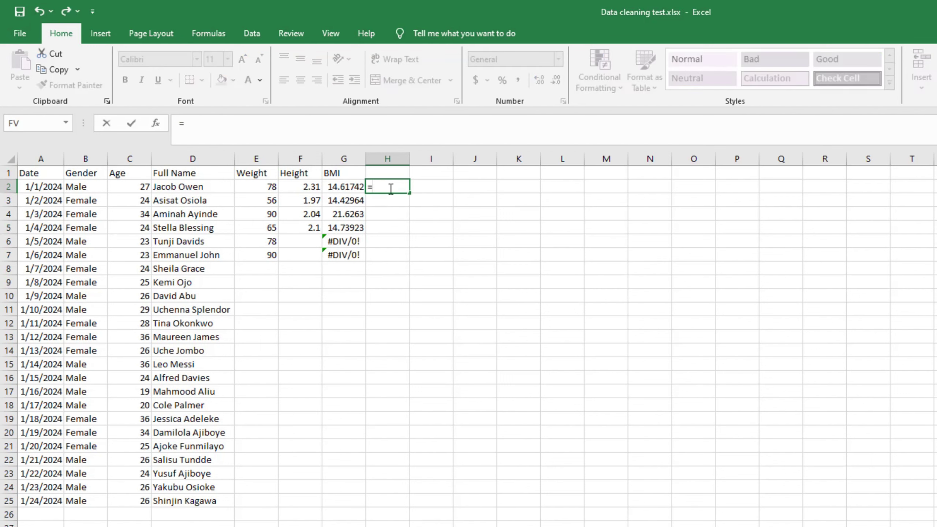
{"action": "type", "text": "IFE"}
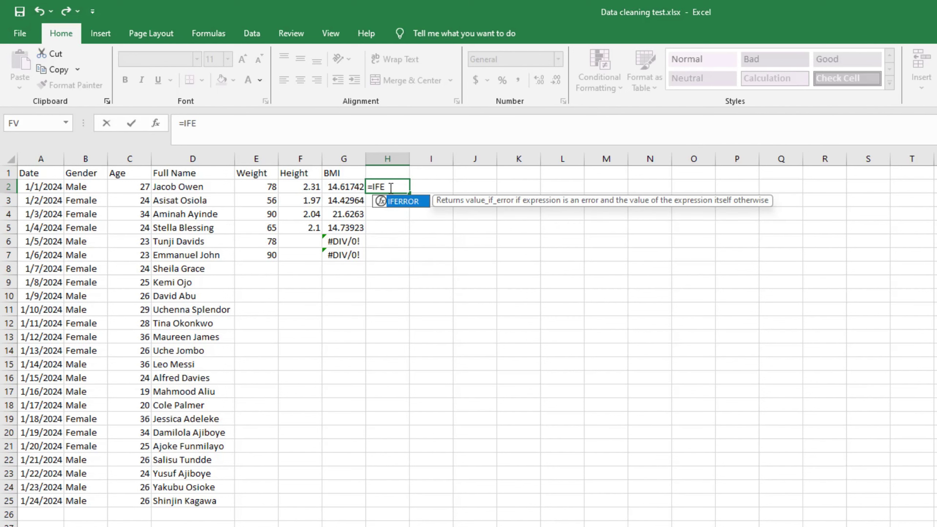
{"action": "left_click", "coordinate": [411, 208]}
{"action": "double_click", "coordinate": [399, 186]}
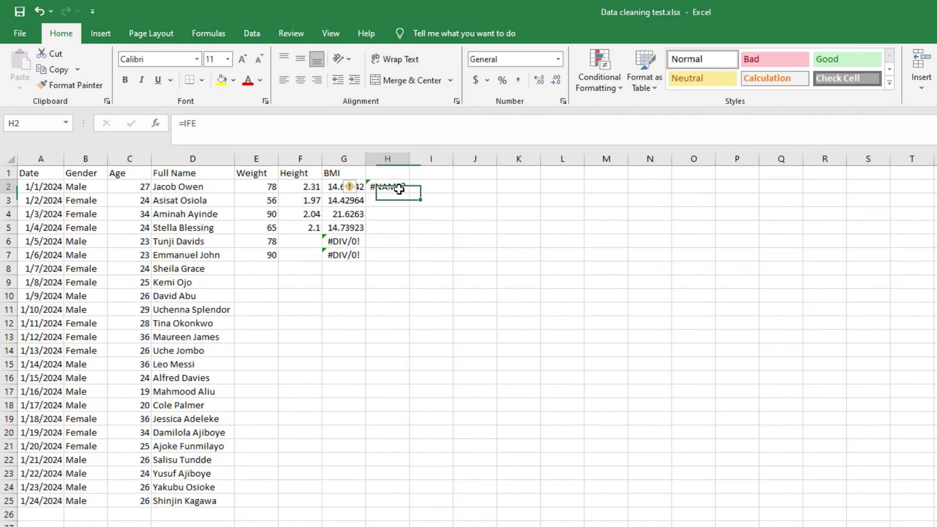
{"action": "key", "text": "BackSpace"}
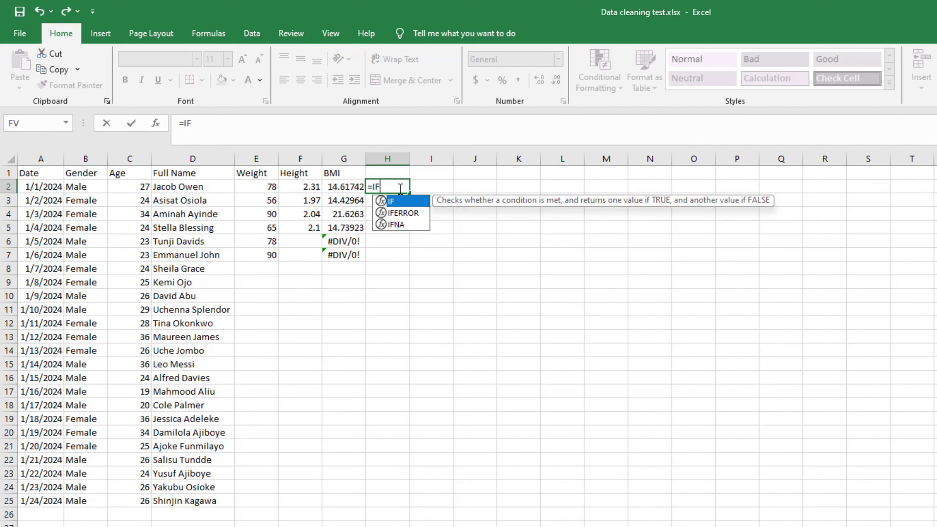
{"action": "left_click", "coordinate": [415, 213]}
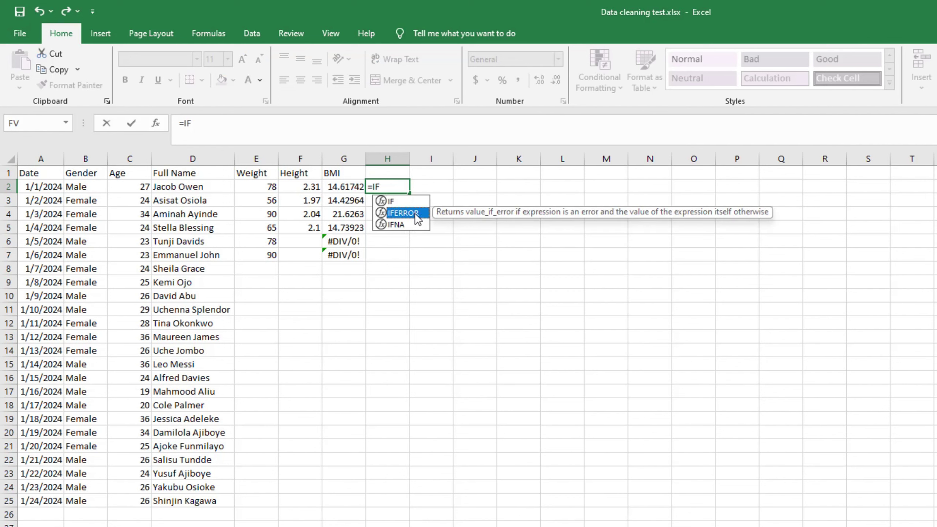
{"action": "double_click", "coordinate": [416, 213]}
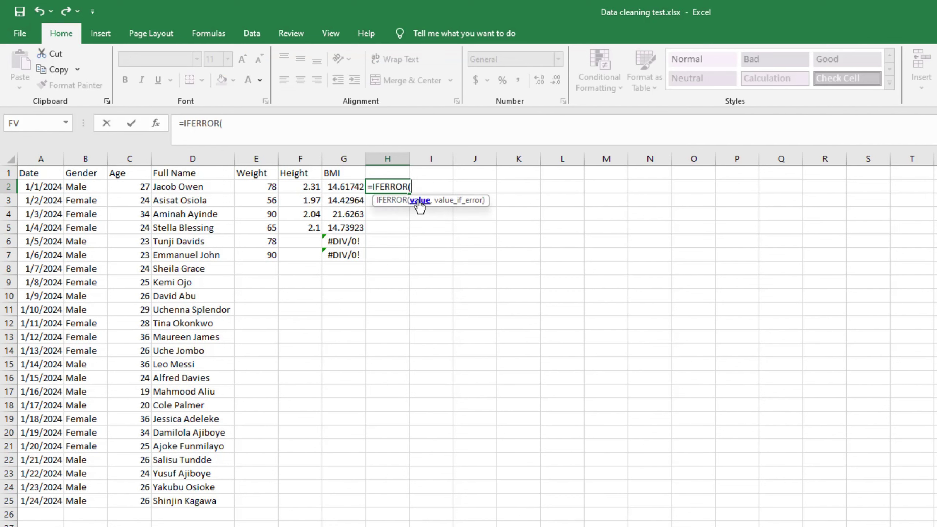
- Complete the formula in H2 as =IFERROR(G2,"NA") and fill it down to H7
{"action": "key", "text": "Left"}
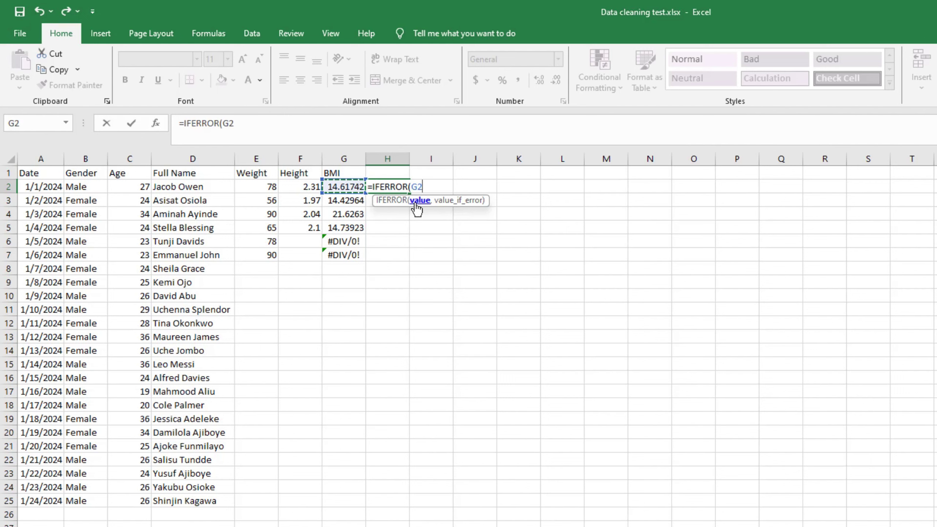
{"action": "type", "text": ","}
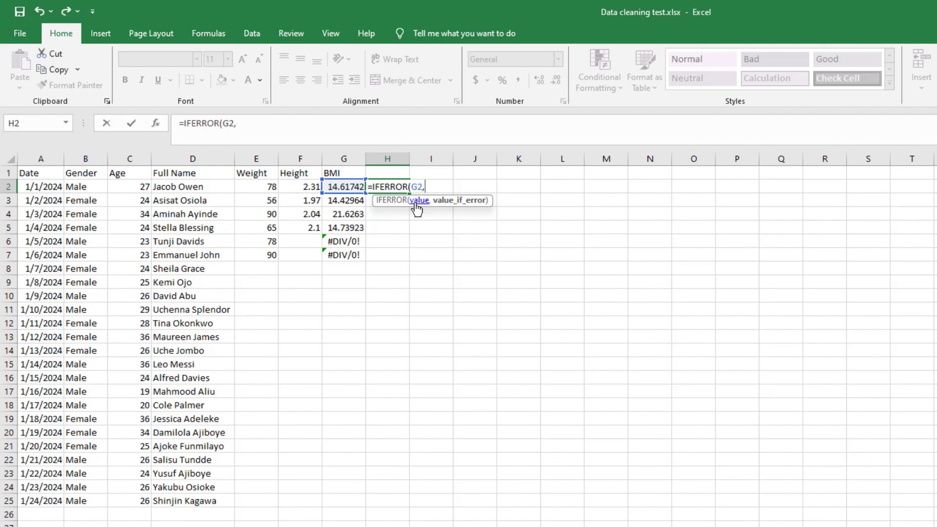
{"action": "type", "text": ")"}
{"action": "key", "text": "Left"}
{"action": "type", "text": "\"NA\""}
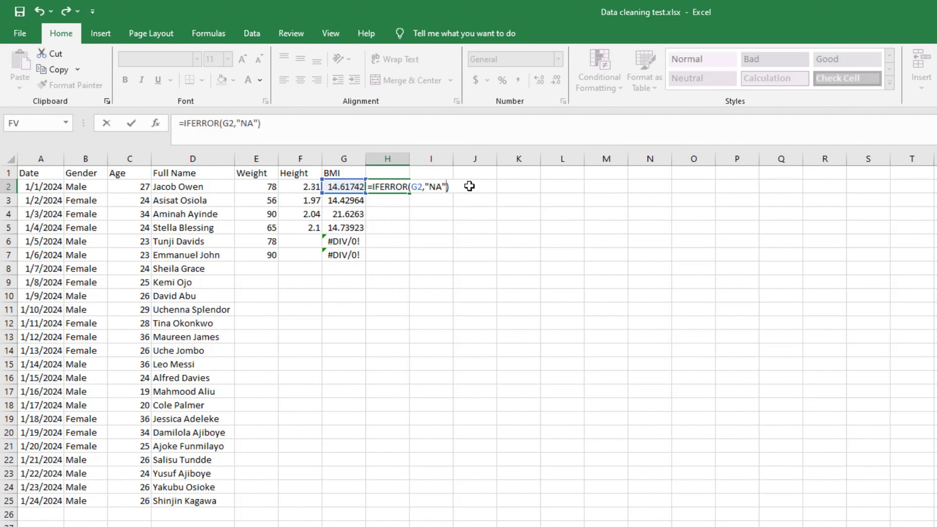
{"action": "key", "text": "Return"}
{"action": "left_click", "coordinate": [403, 189]}
{"action": "left_click_drag", "start_coordinate": [405, 192], "coordinate": [413, 263]}
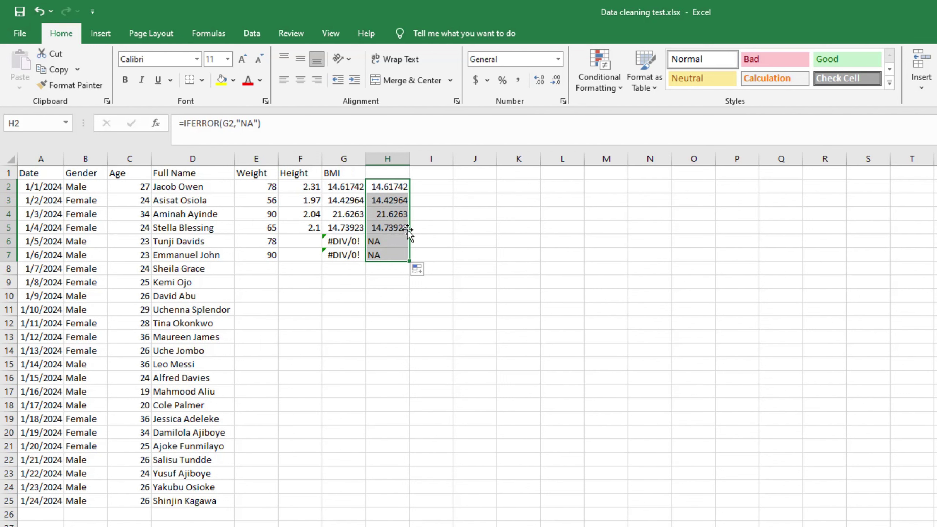
- Change the H2 formula to =IFERROR(G2,"") so errors return blank, and fill it down to H7
{"action": "double_click", "coordinate": [390, 187]}
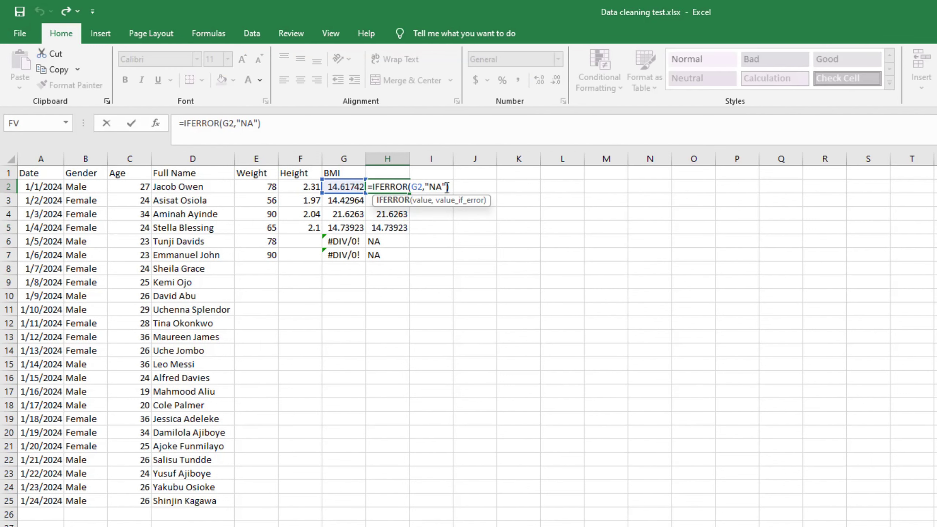
{"action": "left_click", "coordinate": [443, 187]}
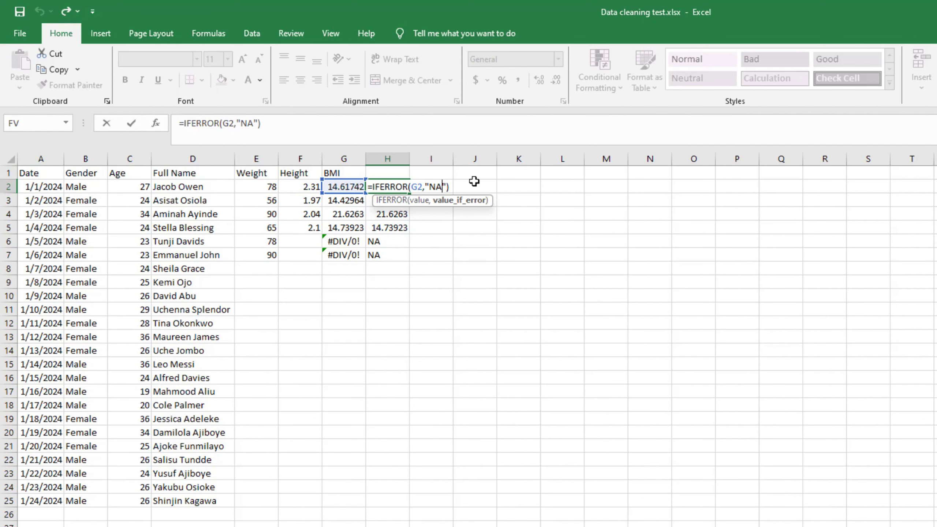
{"action": "key", "text": "BackSpace"}
{"action": "key", "text": "BackSpace"}
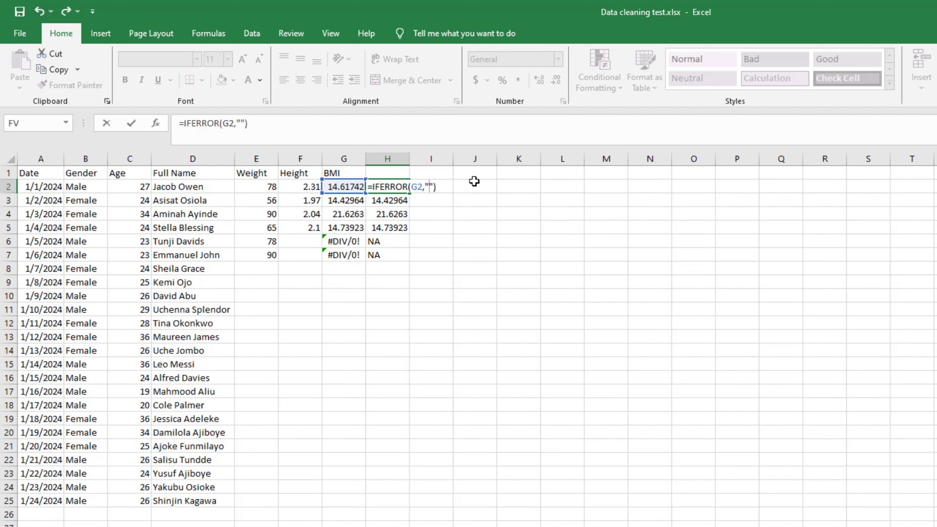
{"action": "key", "text": "Return"}
{"action": "left_click", "coordinate": [399, 189]}
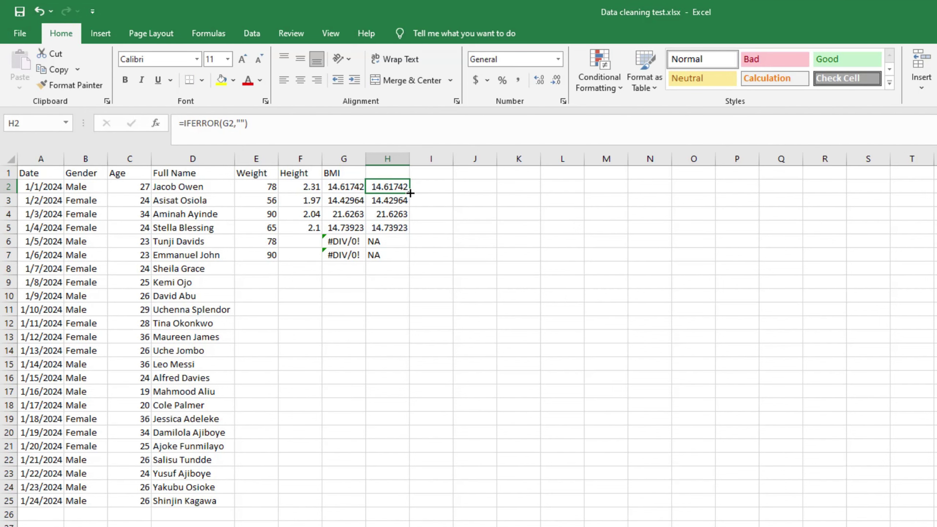
{"action": "left_click_drag", "start_coordinate": [410, 193], "coordinate": [412, 261]}
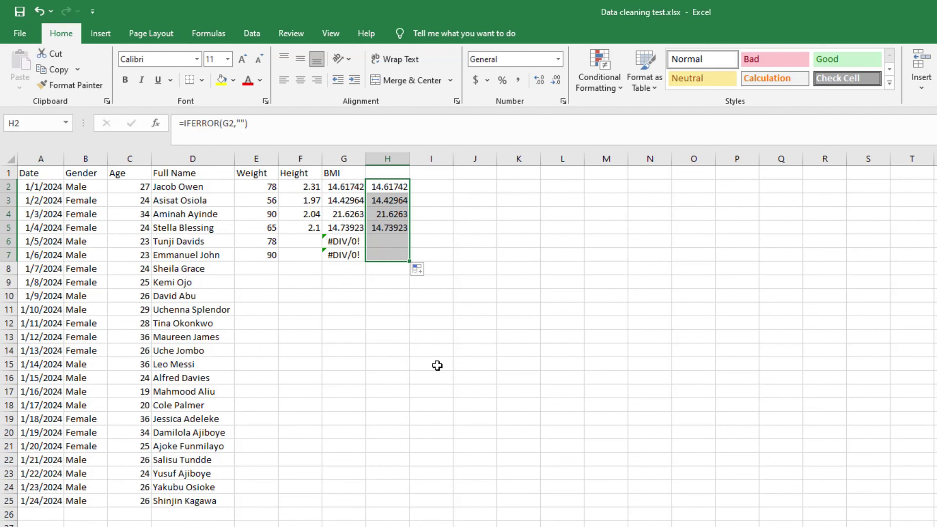
{"action": "left_click", "coordinate": [373, 333]}
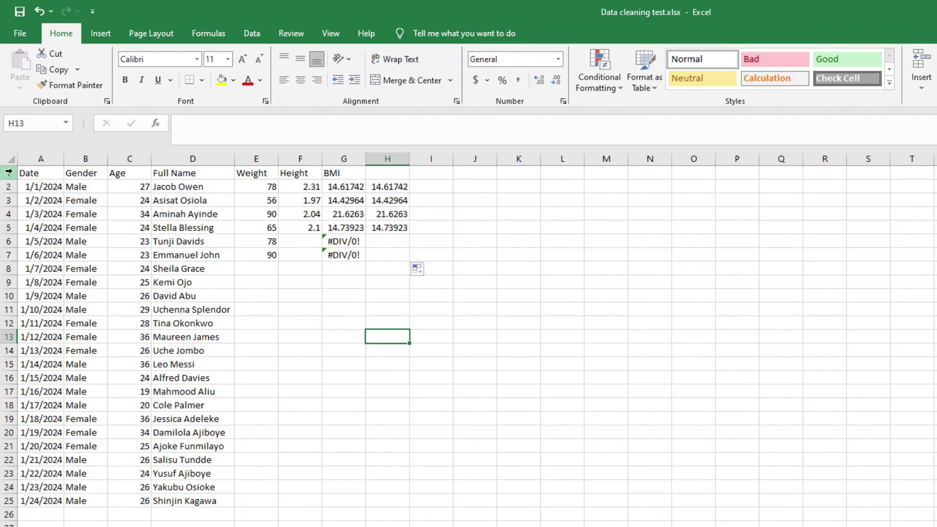
- Convert the range A1:H25 into a table with headers
{"action": "left_click_drag", "start_coordinate": [35, 174], "coordinate": [385, 501]}
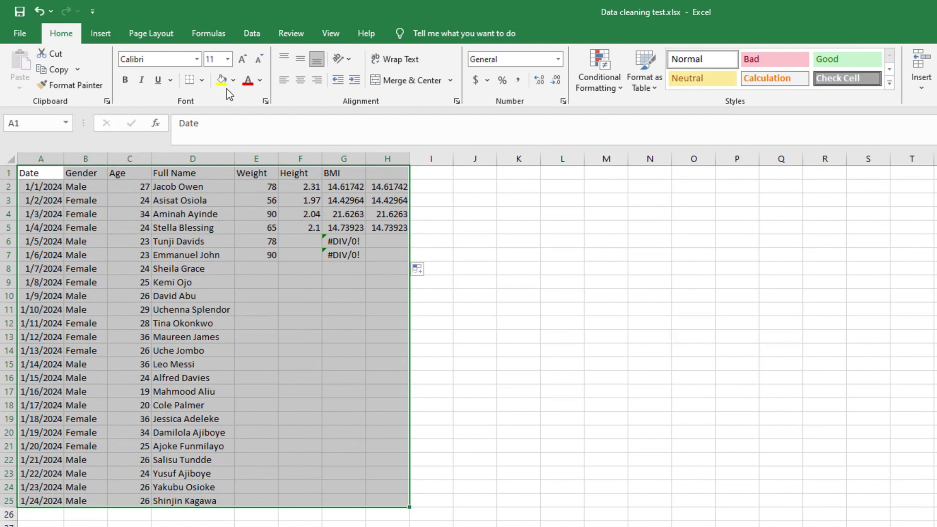
{"action": "key", "text": "ctrl+t"}
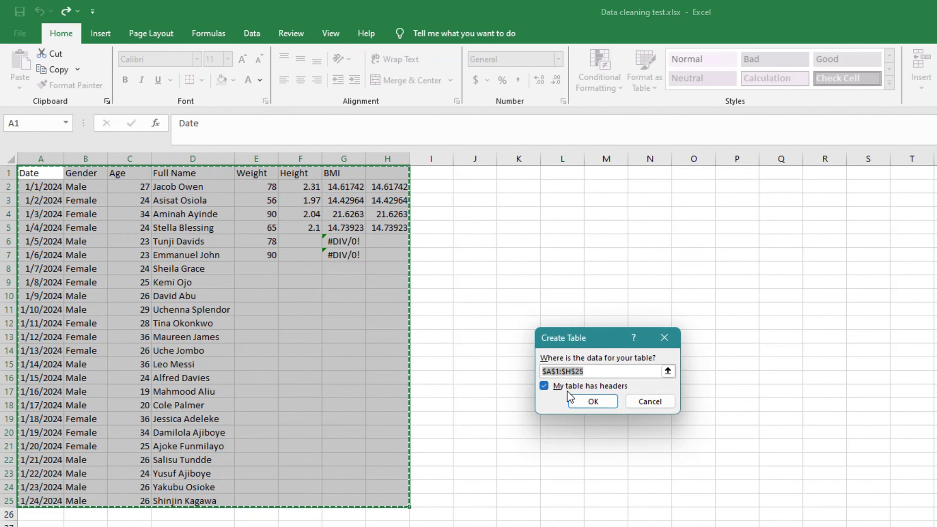
{"action": "left_click", "coordinate": [590, 403]}
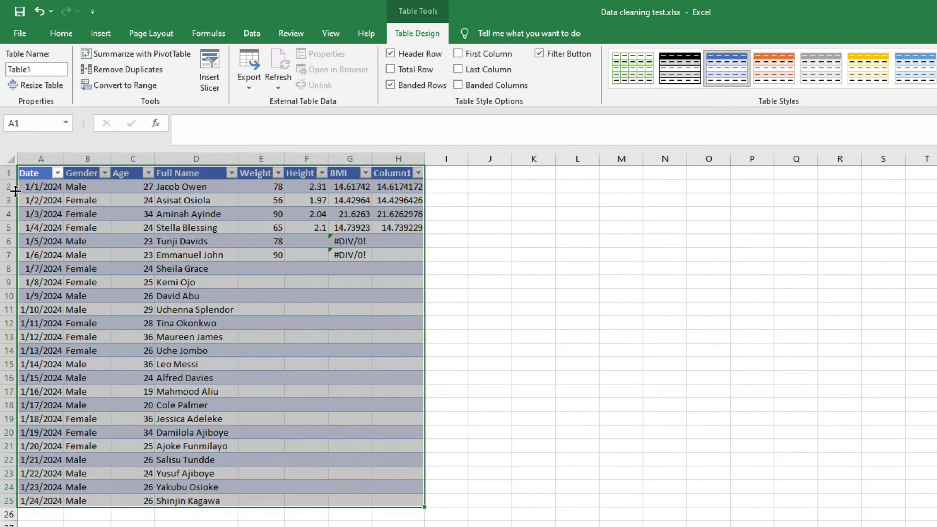
- Look at the sort and filter options of the Date column, and undo the table conversion
{"action": "left_click", "coordinate": [57, 173]}
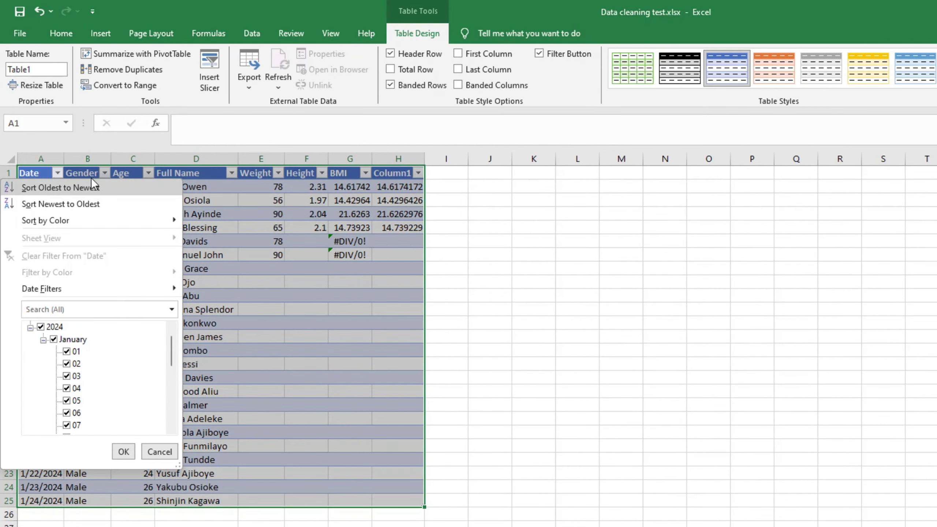
{"action": "left_click", "coordinate": [115, 177]}
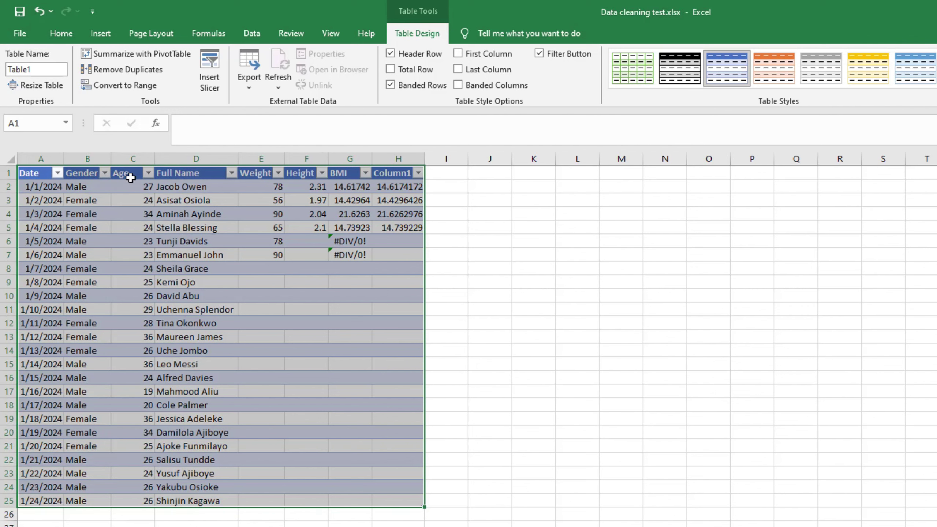
{"action": "left_click", "coordinate": [486, 380]}
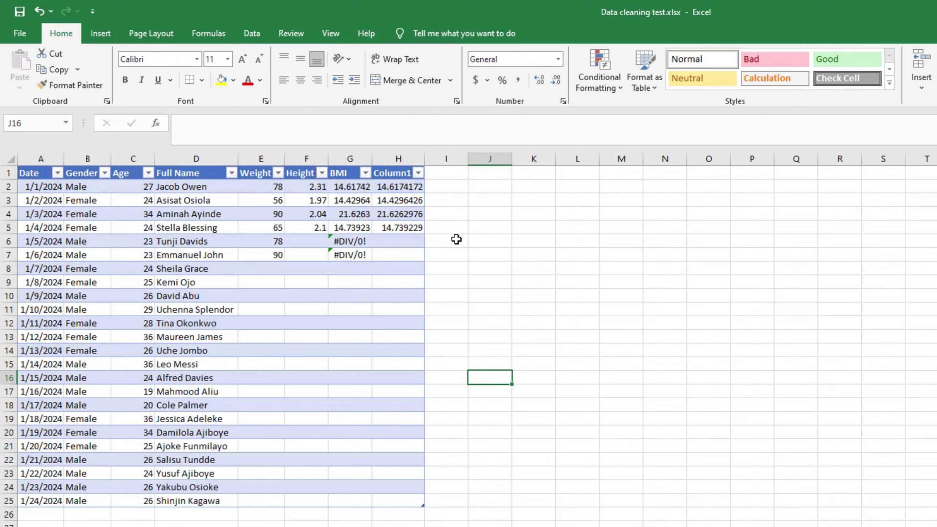
{"action": "left_click", "coordinate": [194, 214]}
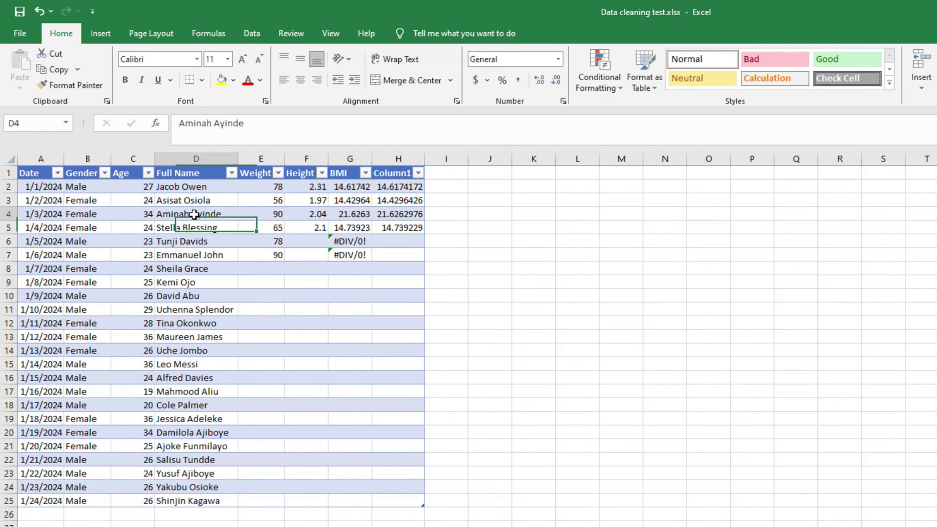
{"action": "key", "text": "ctrl+z"}
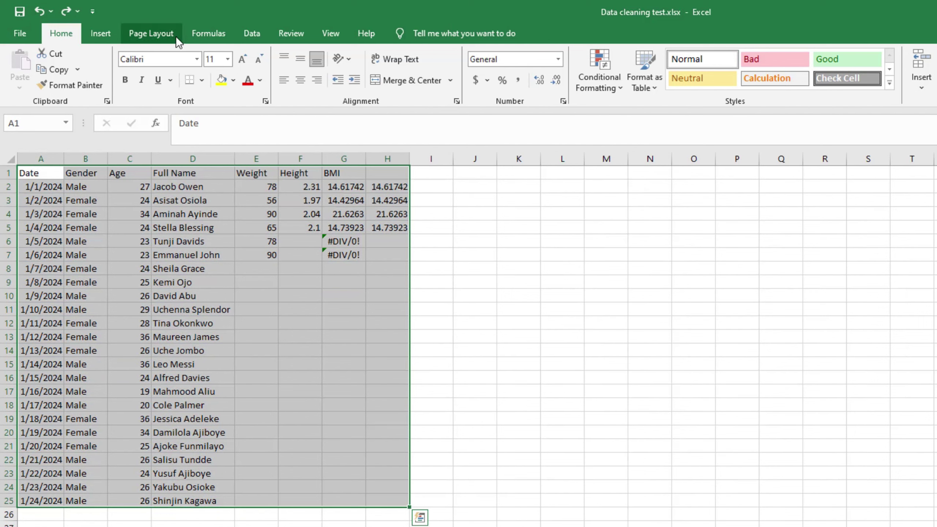
{"action": "left_click", "coordinate": [326, 34]}
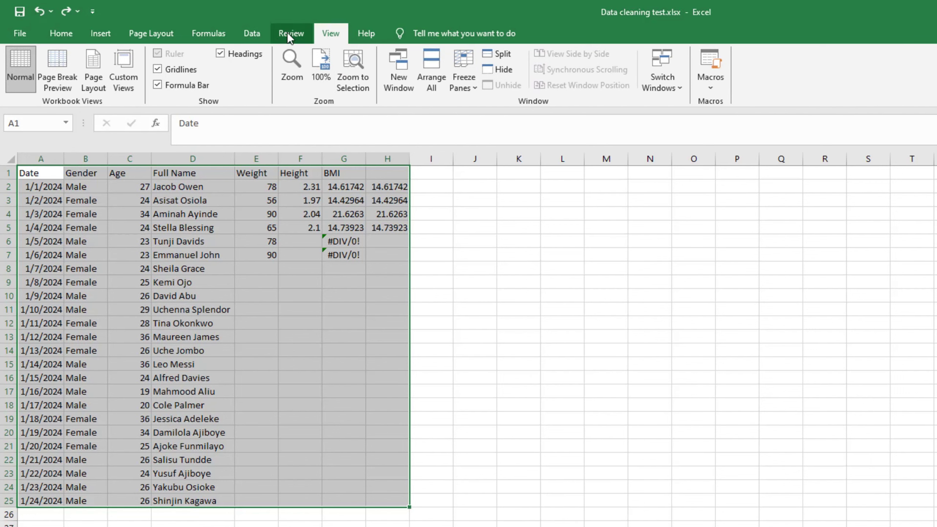
{"action": "left_click", "coordinate": [259, 33]}
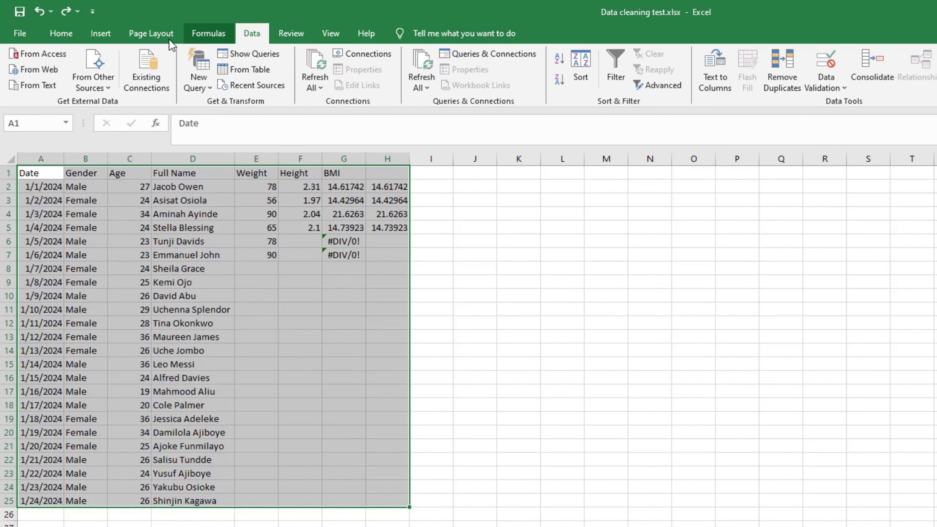
{"action": "left_click", "coordinate": [322, 37]}
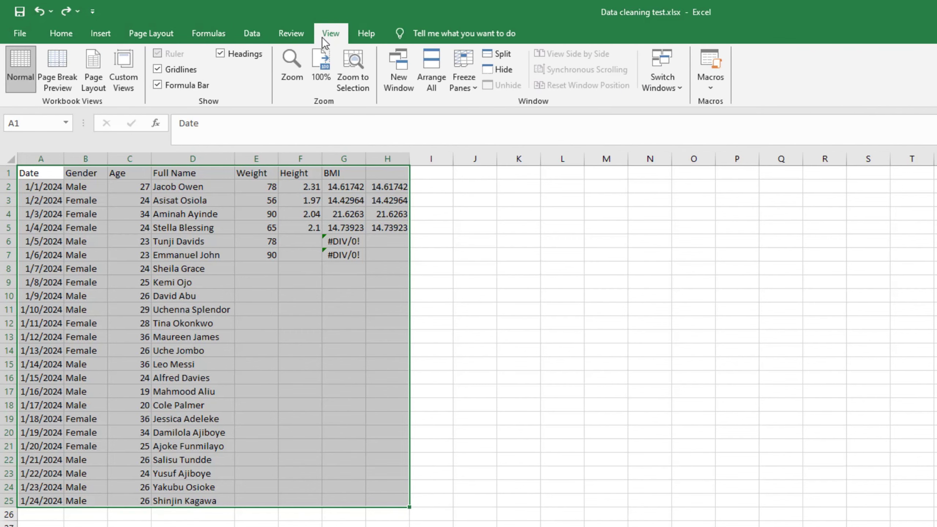
- Hide the worksheet gridlines, and undo the change
{"action": "left_click", "coordinate": [157, 71]}
{"action": "left_click", "coordinate": [561, 377]}
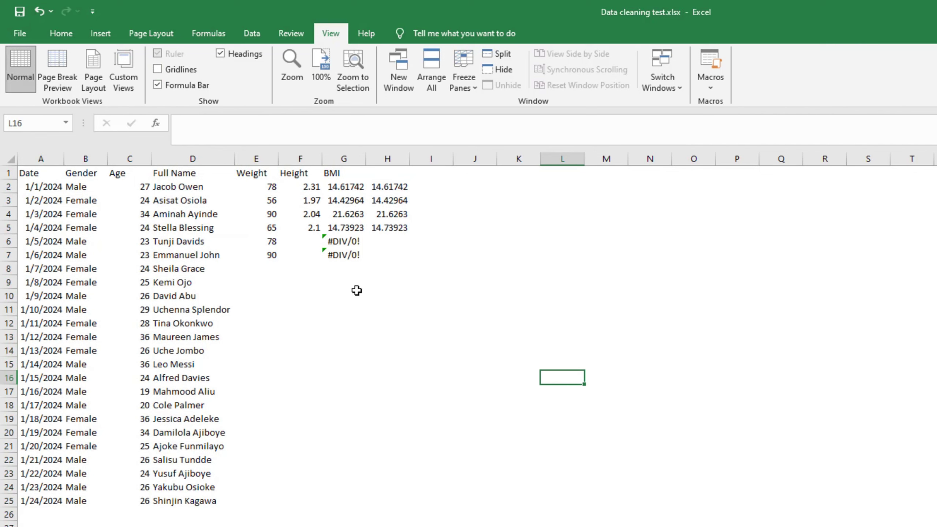
{"action": "key", "text": "ctrl+z"}
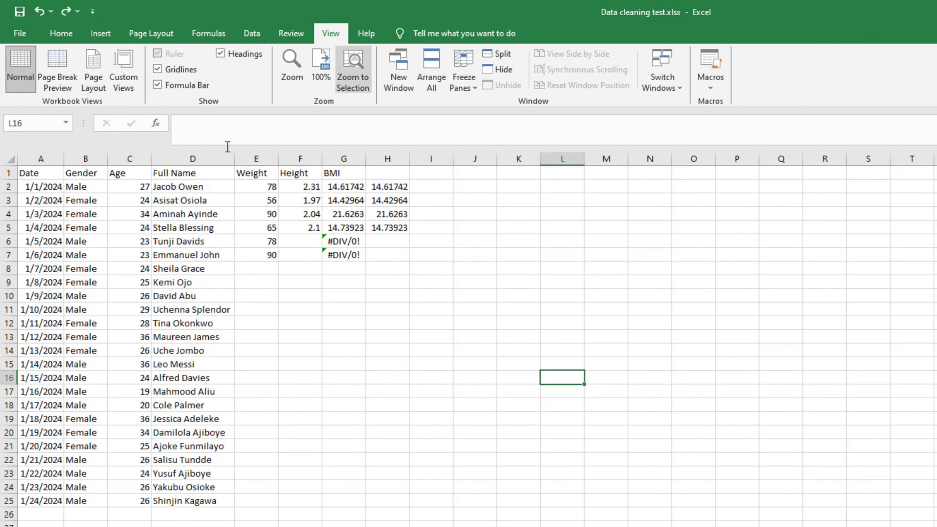
- Try the Short Date format on the Date column, and change the column to the Long Date format
{"action": "left_click", "coordinate": [33, 162]}
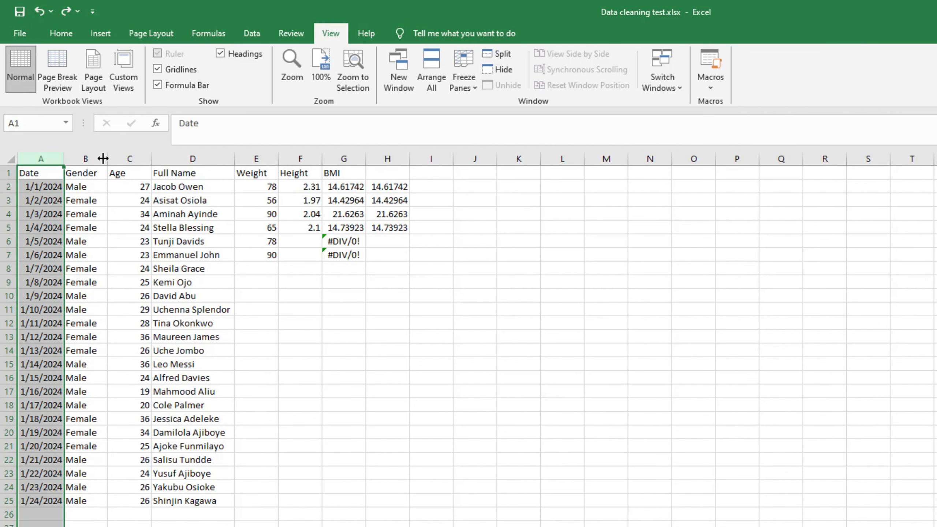
{"action": "left_click", "coordinate": [56, 37]}
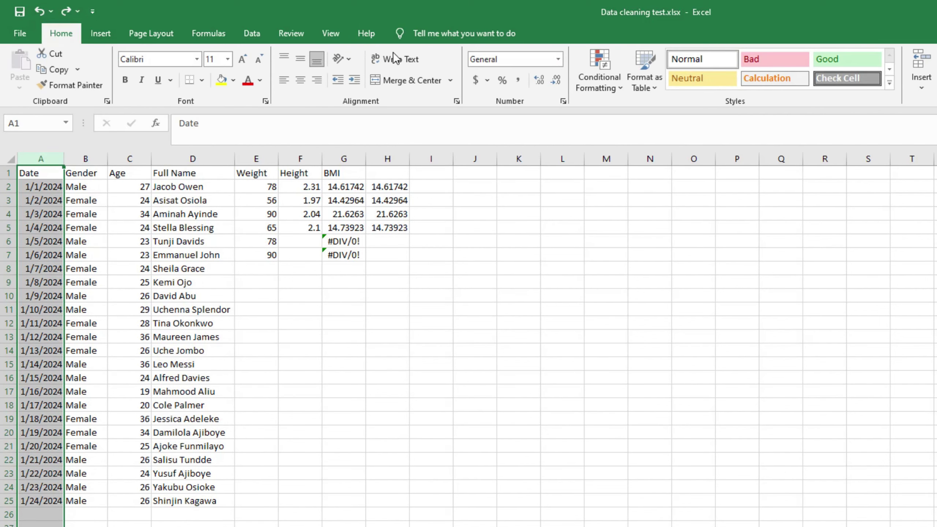
{"action": "left_click", "coordinate": [558, 59]}
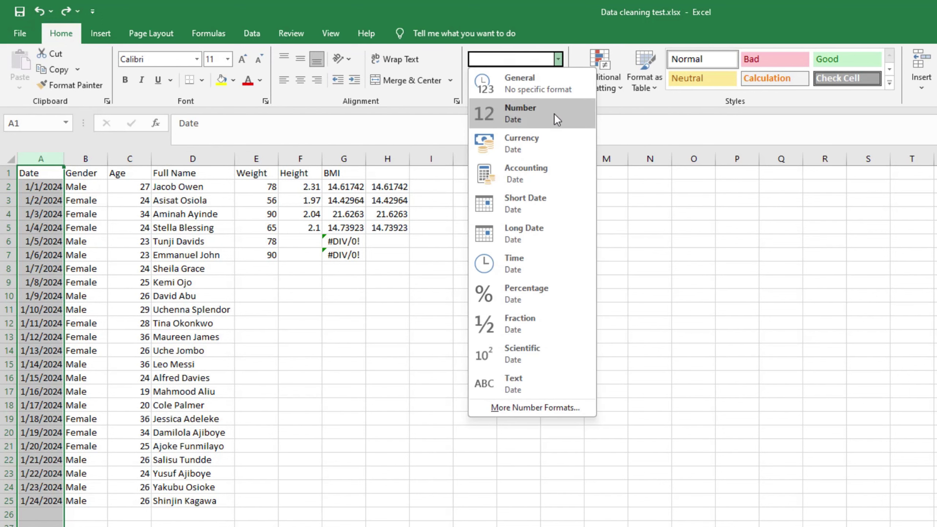
{"action": "left_click", "coordinate": [551, 202]}
{"action": "left_click", "coordinate": [560, 59]}
{"action": "left_click", "coordinate": [548, 230]}
{"action": "left_click_drag", "start_coordinate": [144, 157], "coordinate": [159, 157]}
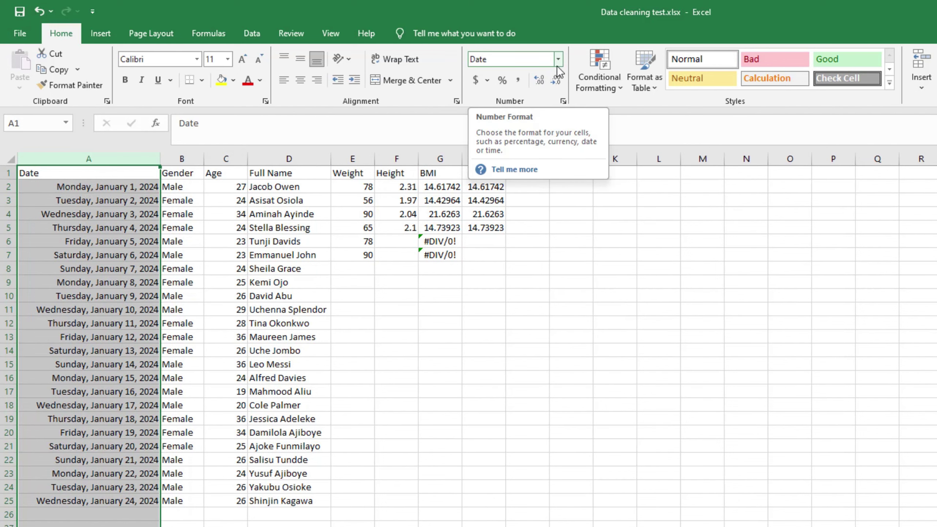
{"action": "left_click", "coordinate": [508, 334]}
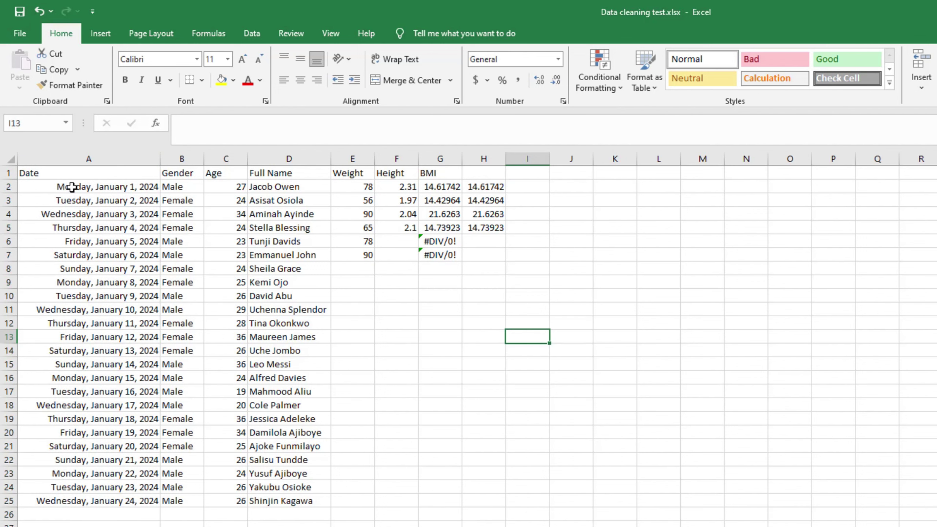
- Select the range A1:H25 and start a spelling check on it
{"action": "left_click_drag", "start_coordinate": [33, 173], "coordinate": [481, 502]}
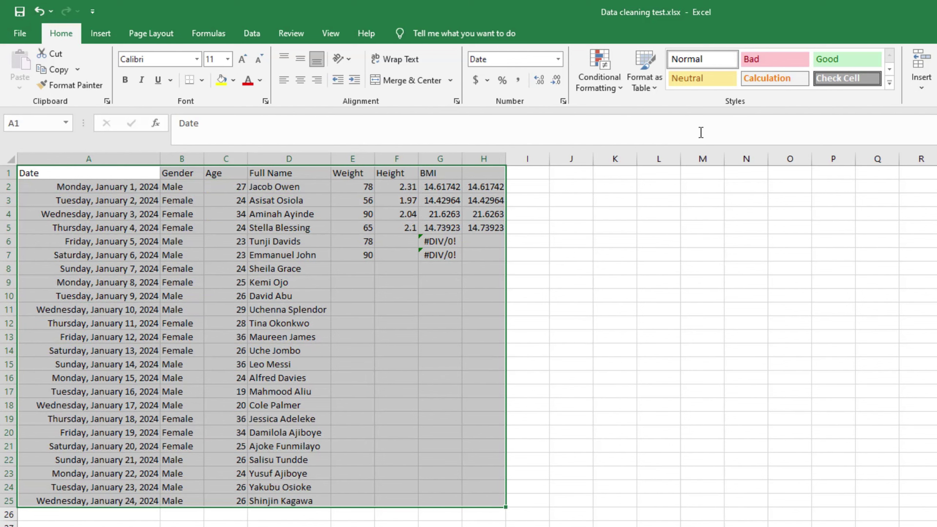
{"action": "left_click", "coordinate": [254, 32]}
{"action": "left_click", "coordinate": [330, 33]}
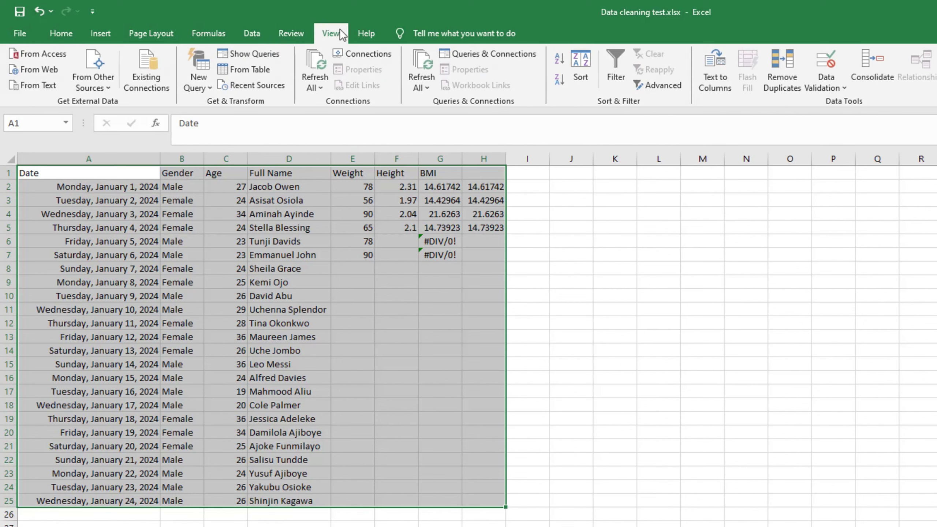
{"action": "left_click", "coordinate": [290, 35]}
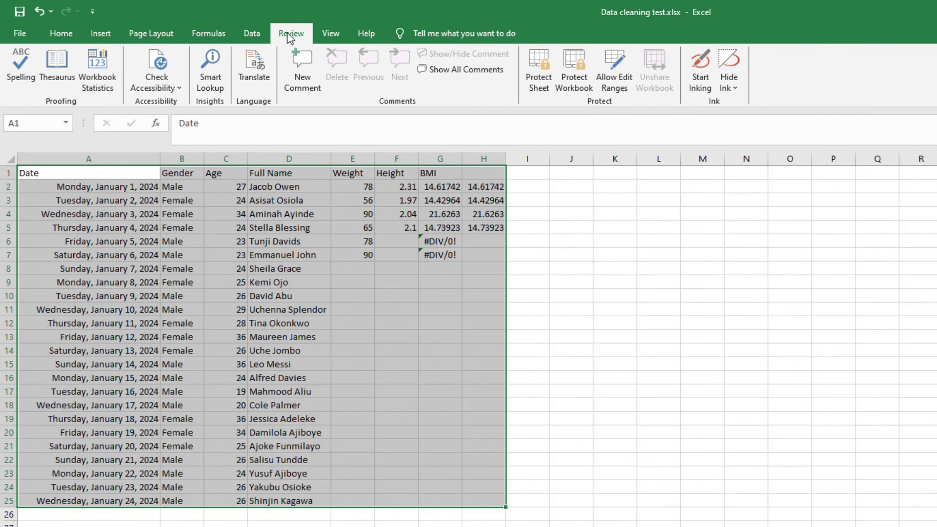
{"action": "left_click", "coordinate": [61, 37]}
{"action": "left_click", "coordinate": [295, 36]}
{"action": "left_click", "coordinate": [26, 72]}
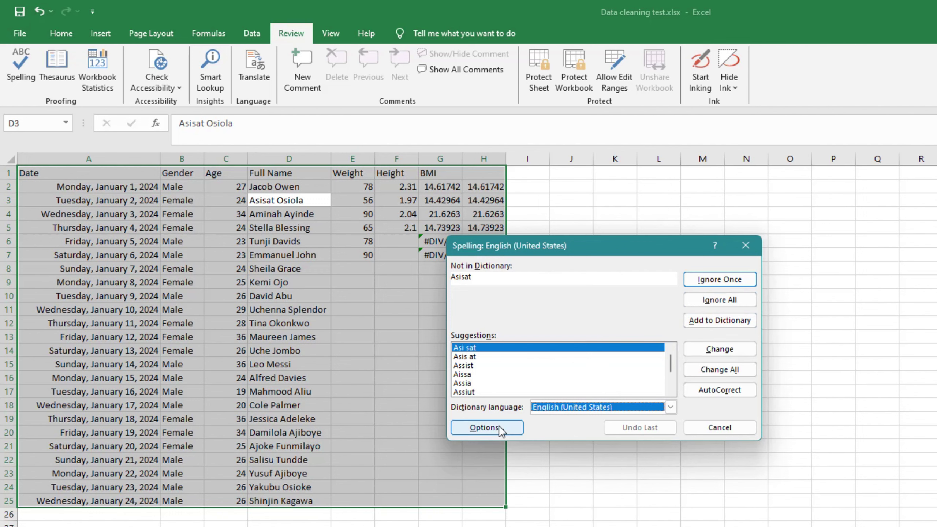
- Look at the dictionary languages, ignore all occurrences of the first two flagged name words, and end the spelling check
{"action": "left_click", "coordinate": [672, 408]}
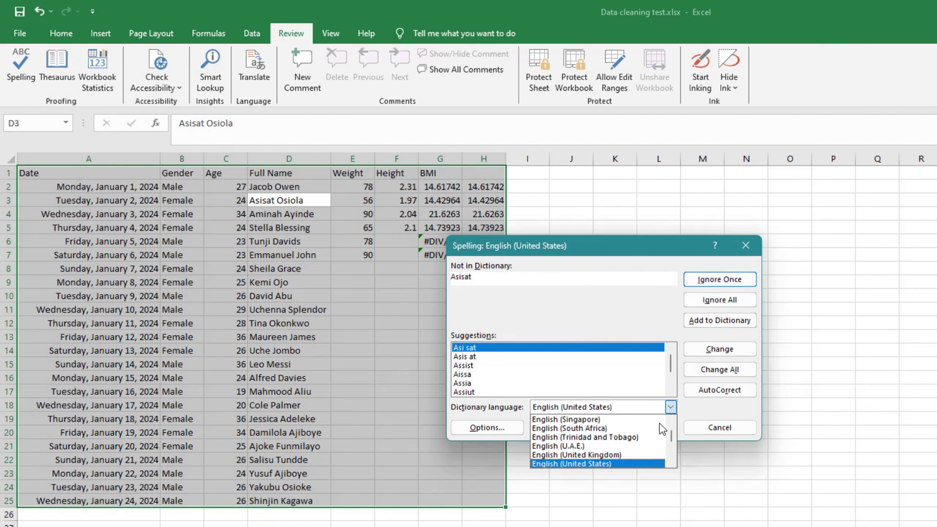
{"action": "left_click", "coordinate": [738, 301]}
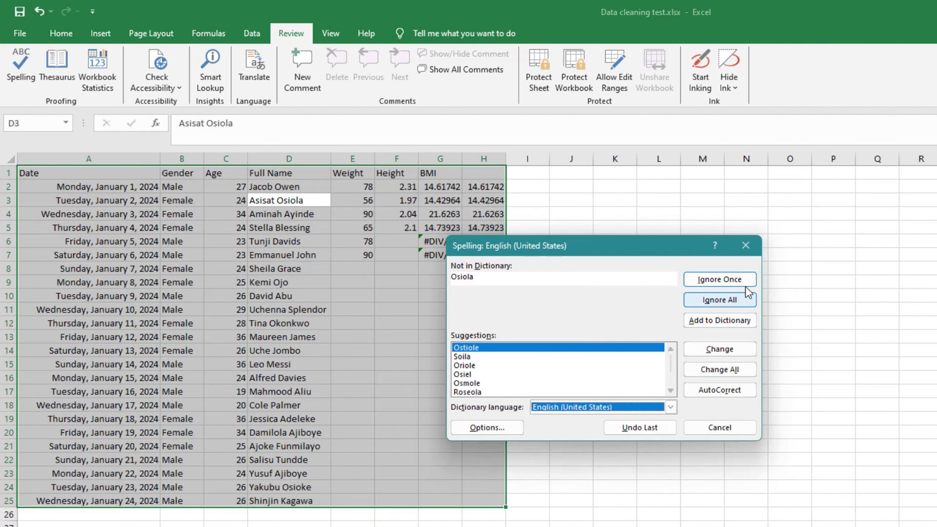
{"action": "left_click", "coordinate": [738, 301]}
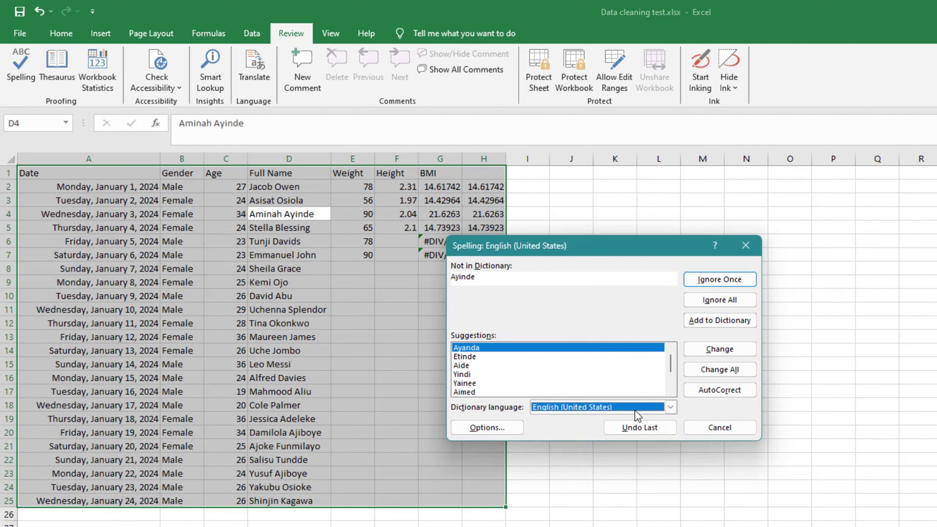
{"action": "left_click", "coordinate": [721, 426]}
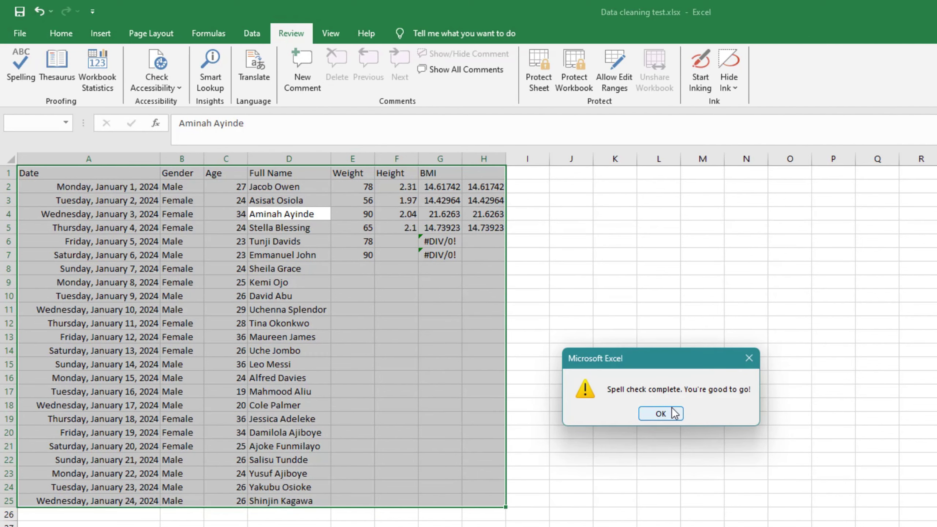
{"action": "left_click", "coordinate": [658, 410]}
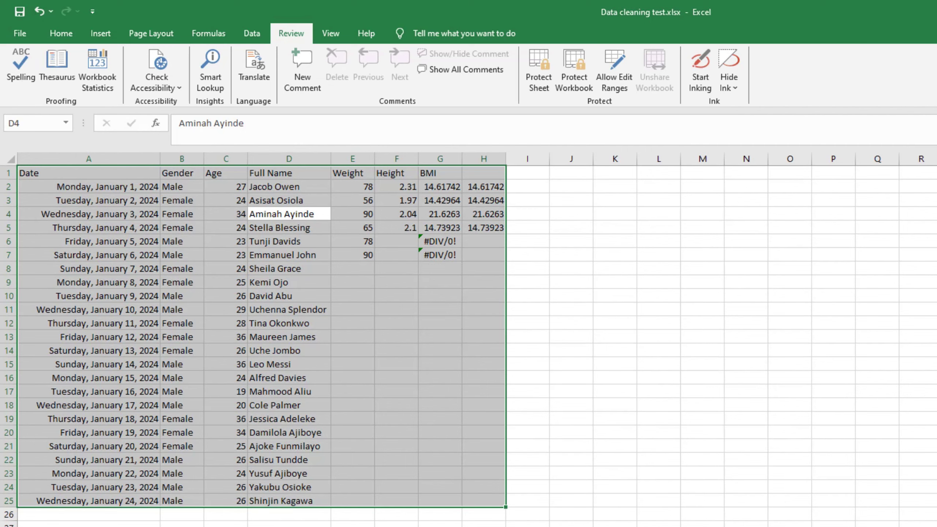